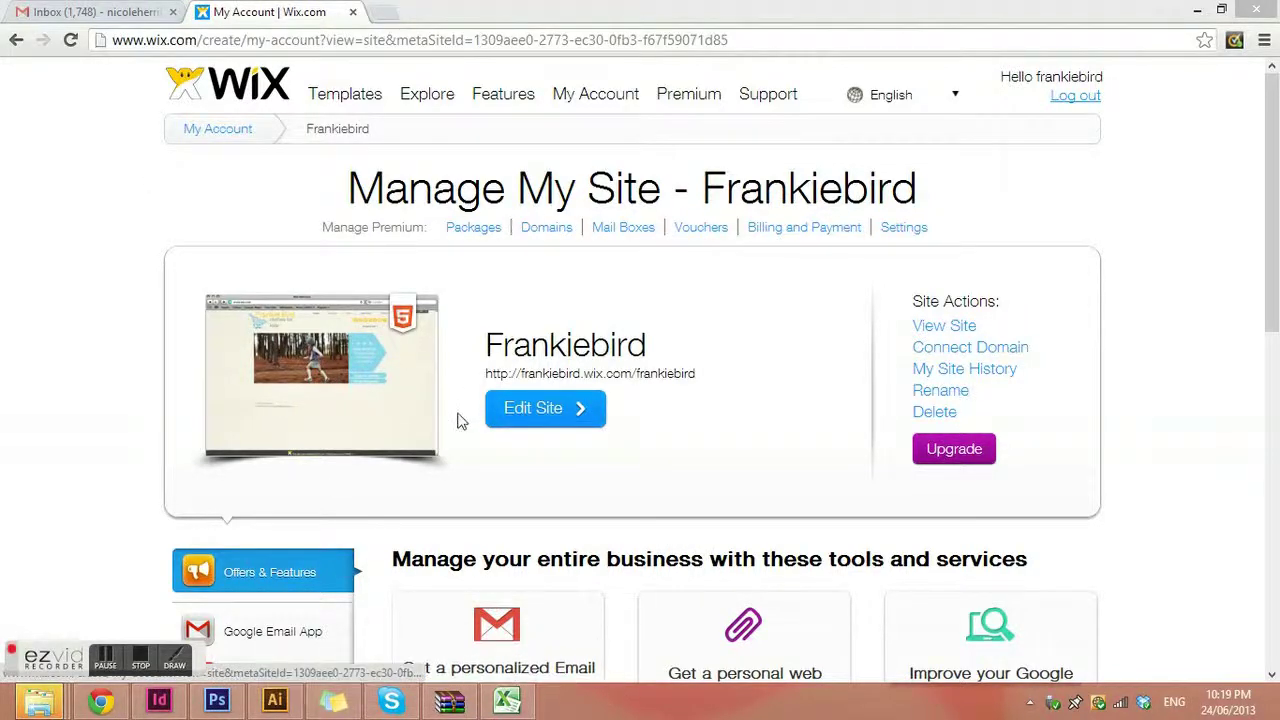
Open the Frankiebird site for editing and view the settings of the slideshow gallery, the free shipping box and its text
left_click(526, 410)
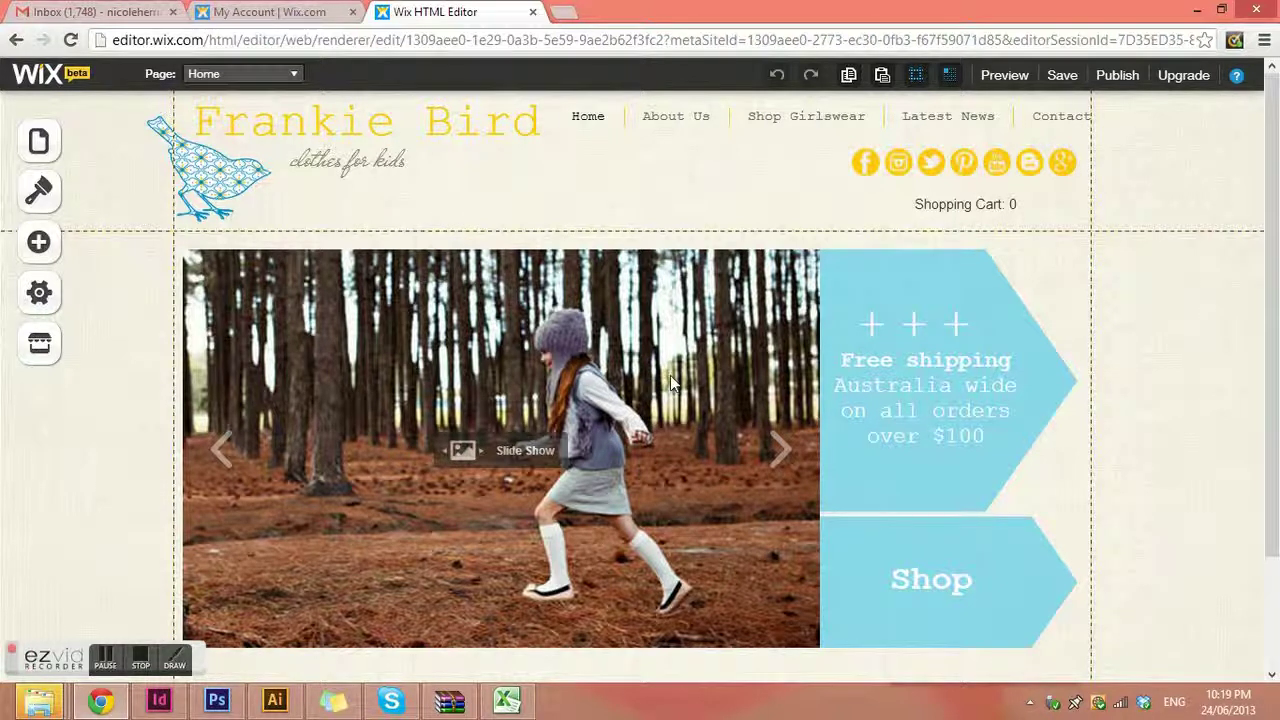
left_click(564, 297)
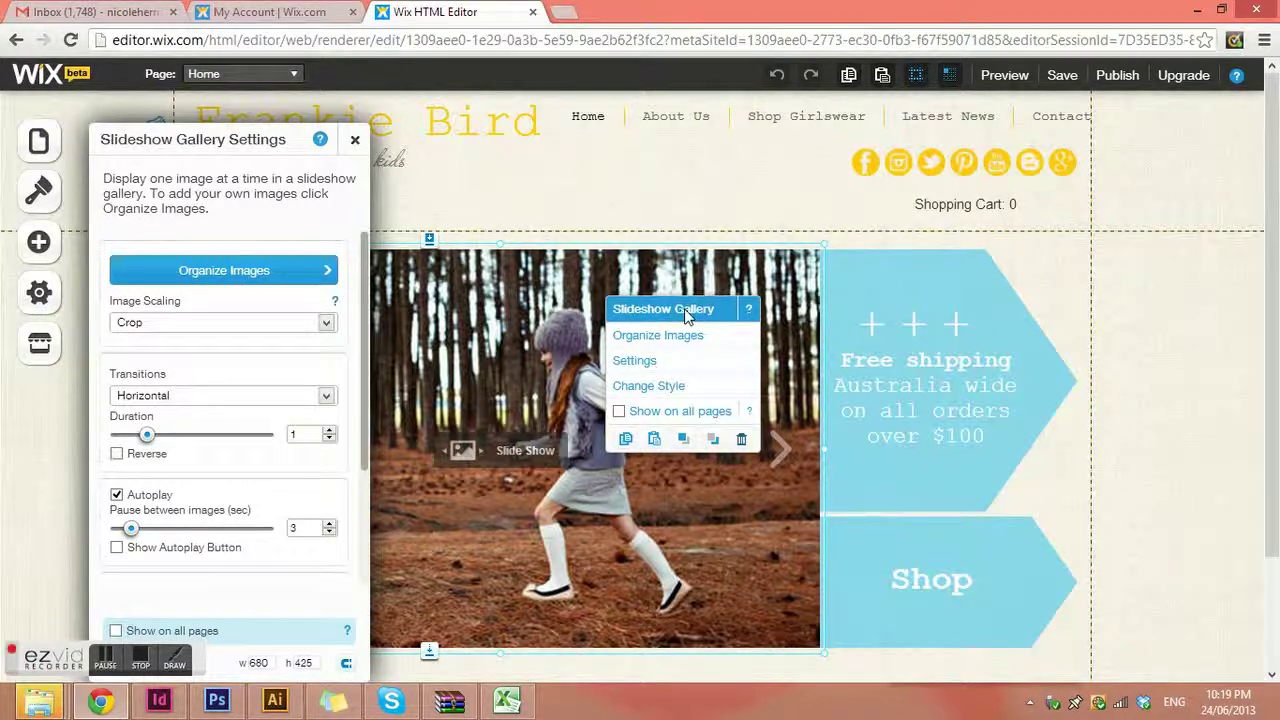
left_click(915, 268)
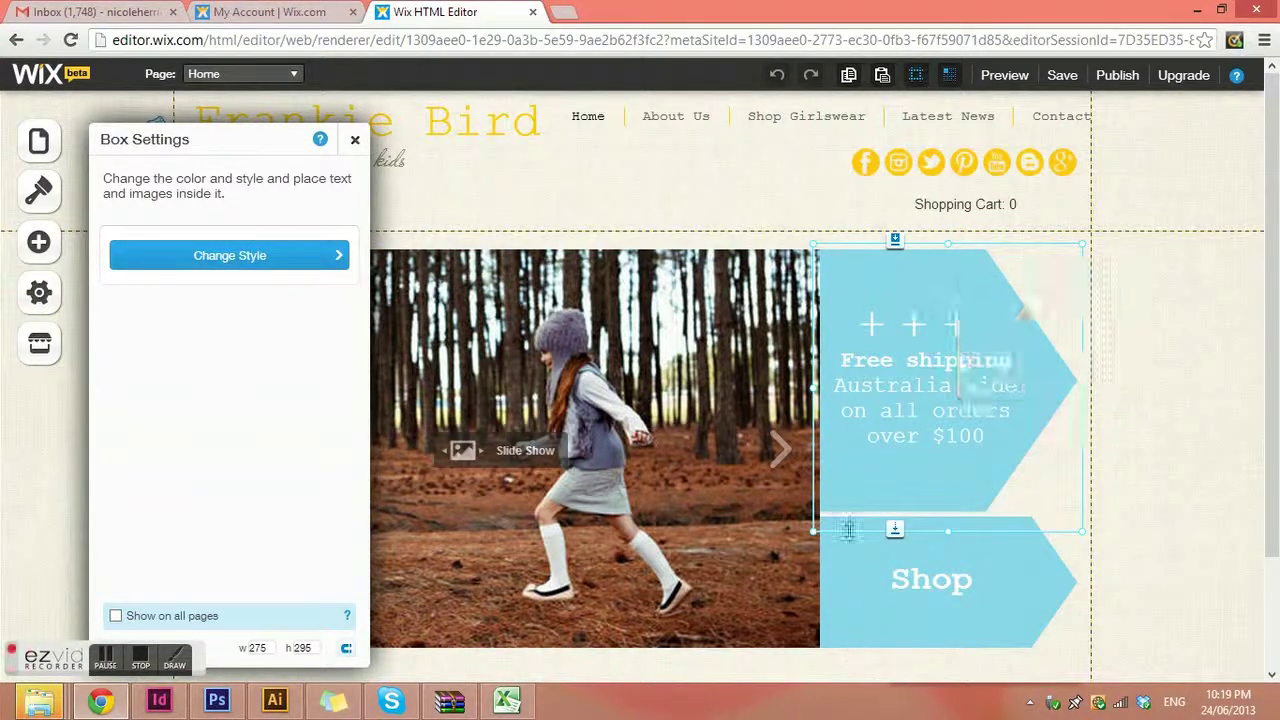
left_click(887, 412)
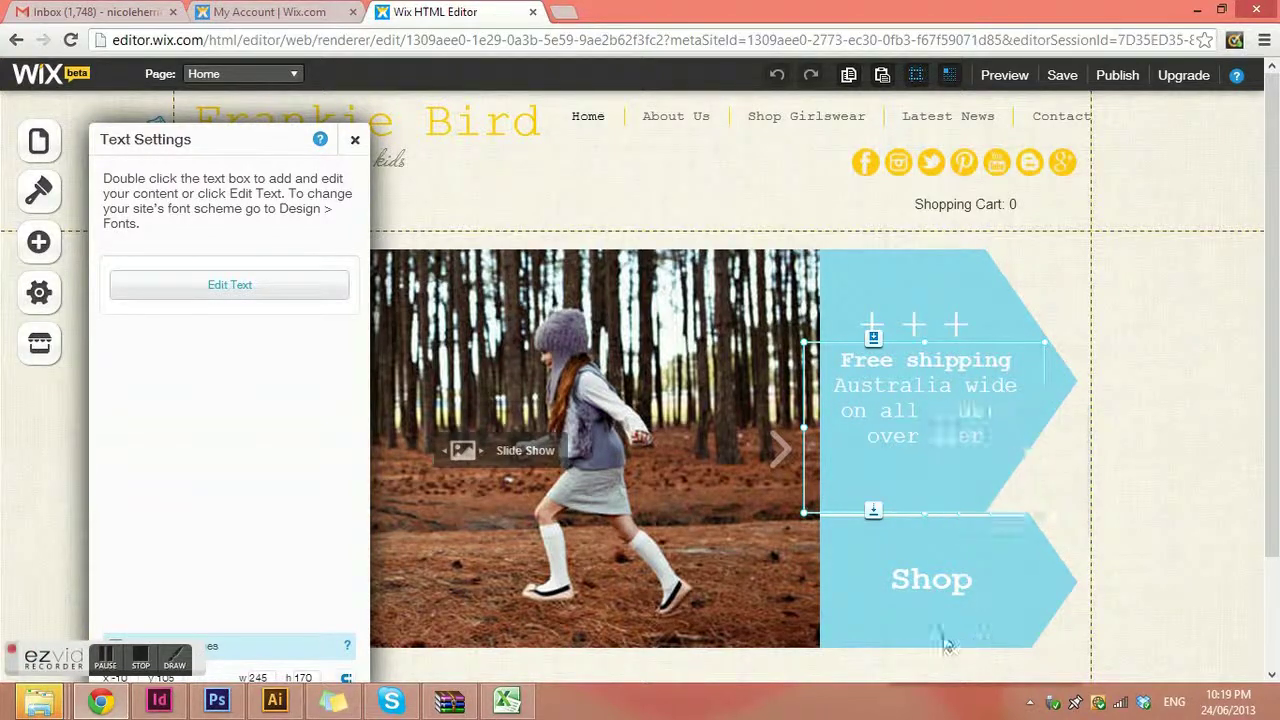
scroll(830, 608, "down", 2)
scroll(533, 250, "up", 2)
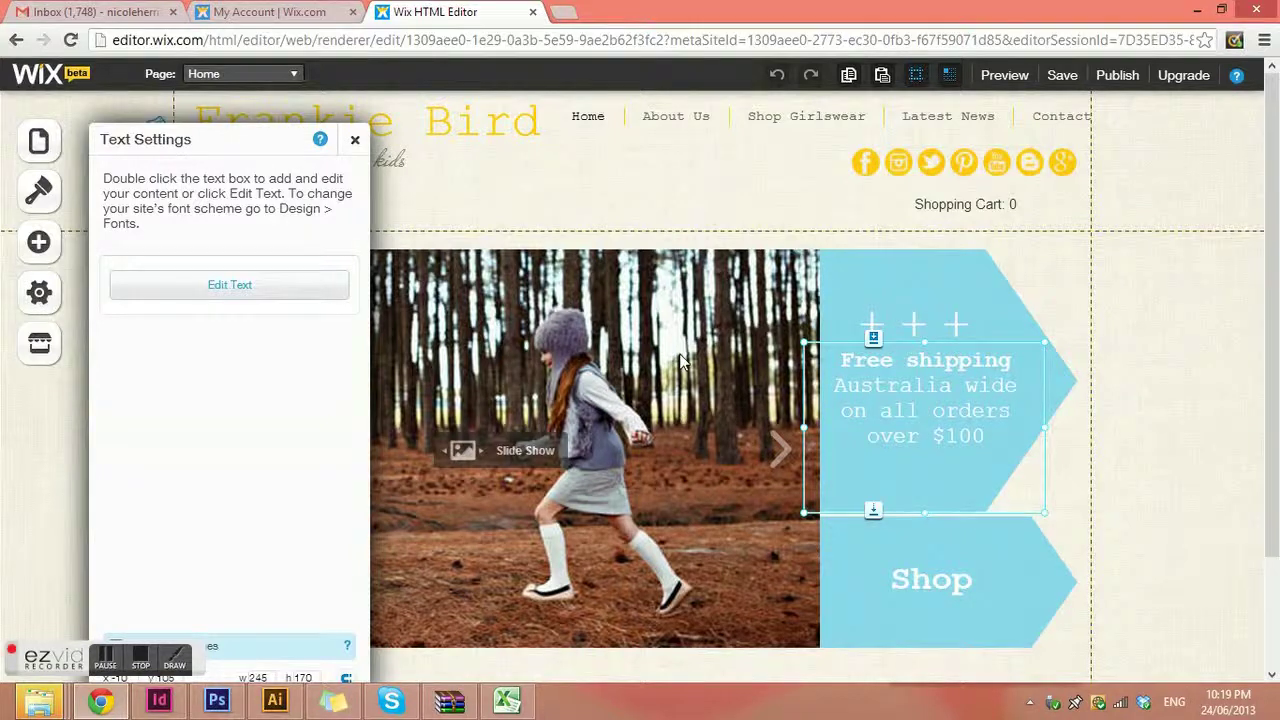
Inspect the slideshow's image organizer and the text editing options of the free shipping text, leaving both unchanged
double_click(680, 362)
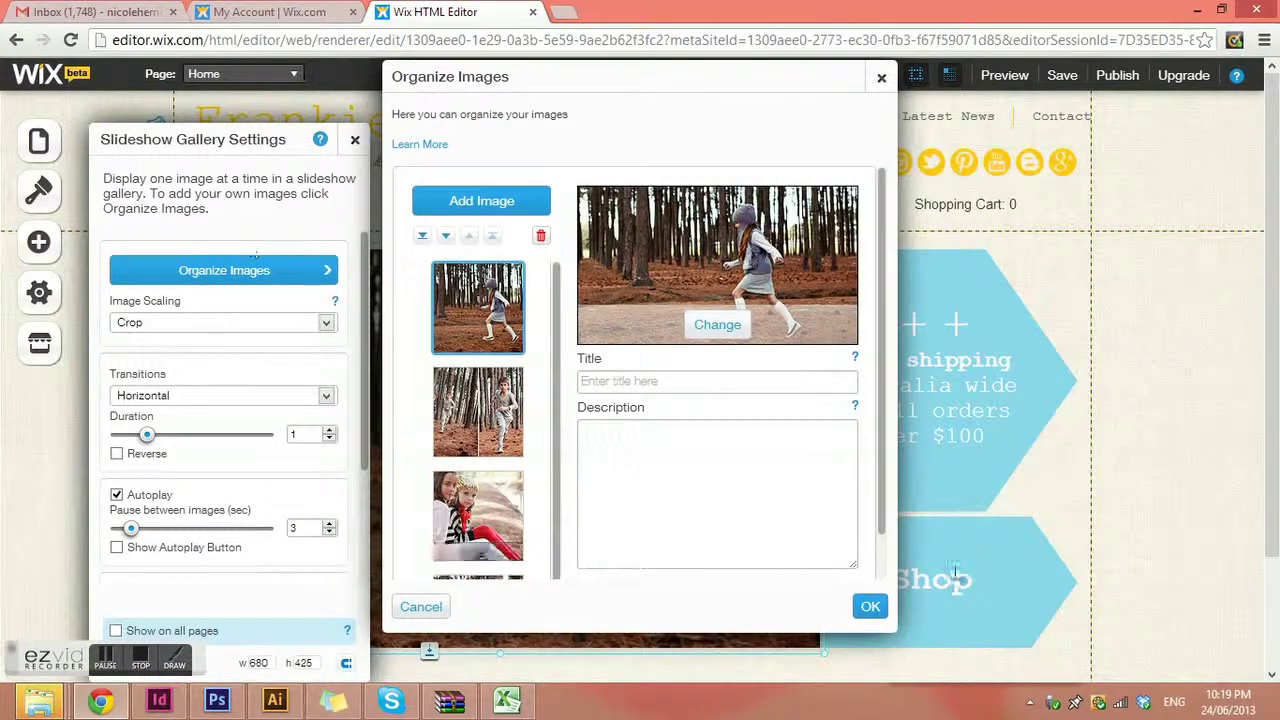
left_click(868, 606)
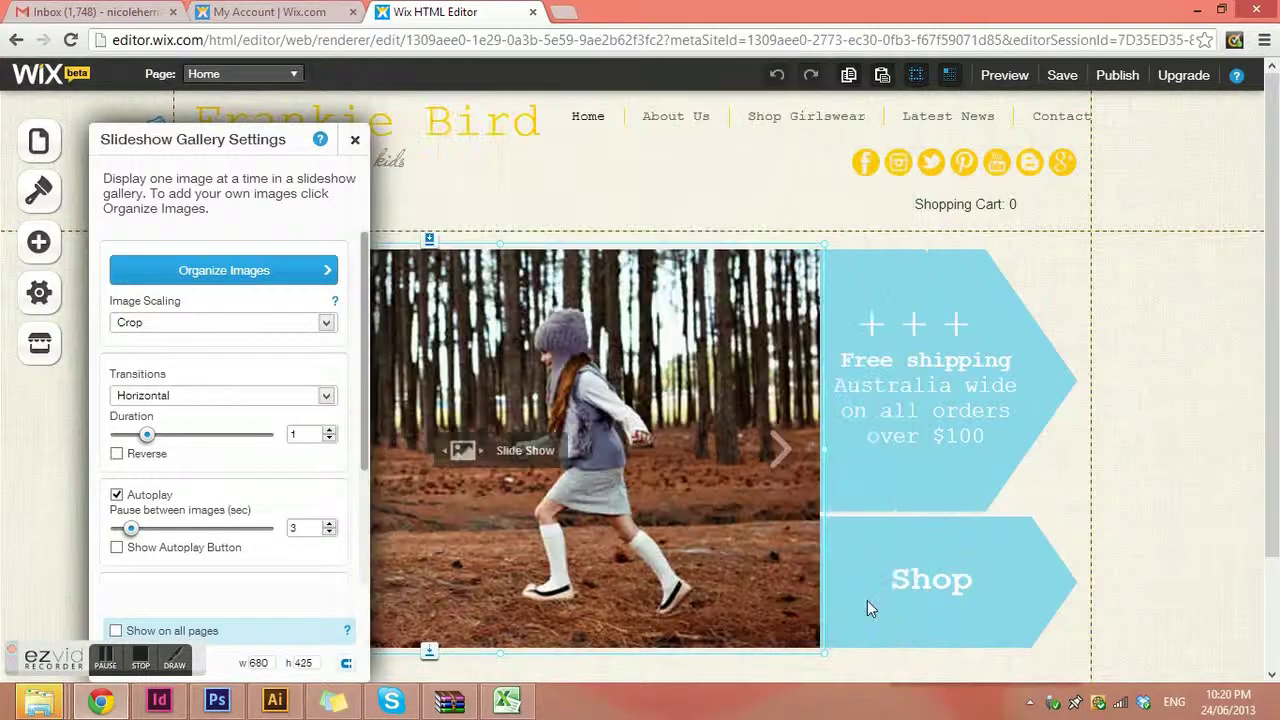
right_click(929, 386)
double_click(929, 382)
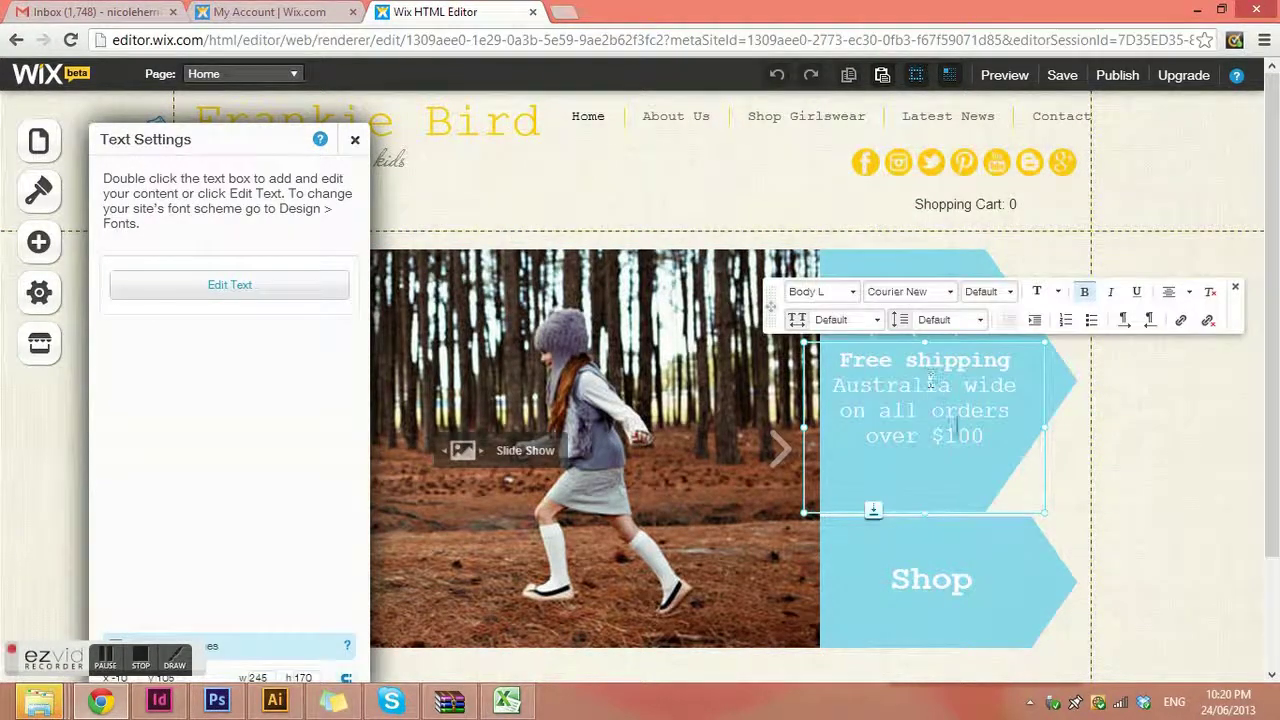
left_click_drag(986, 446, 842, 362)
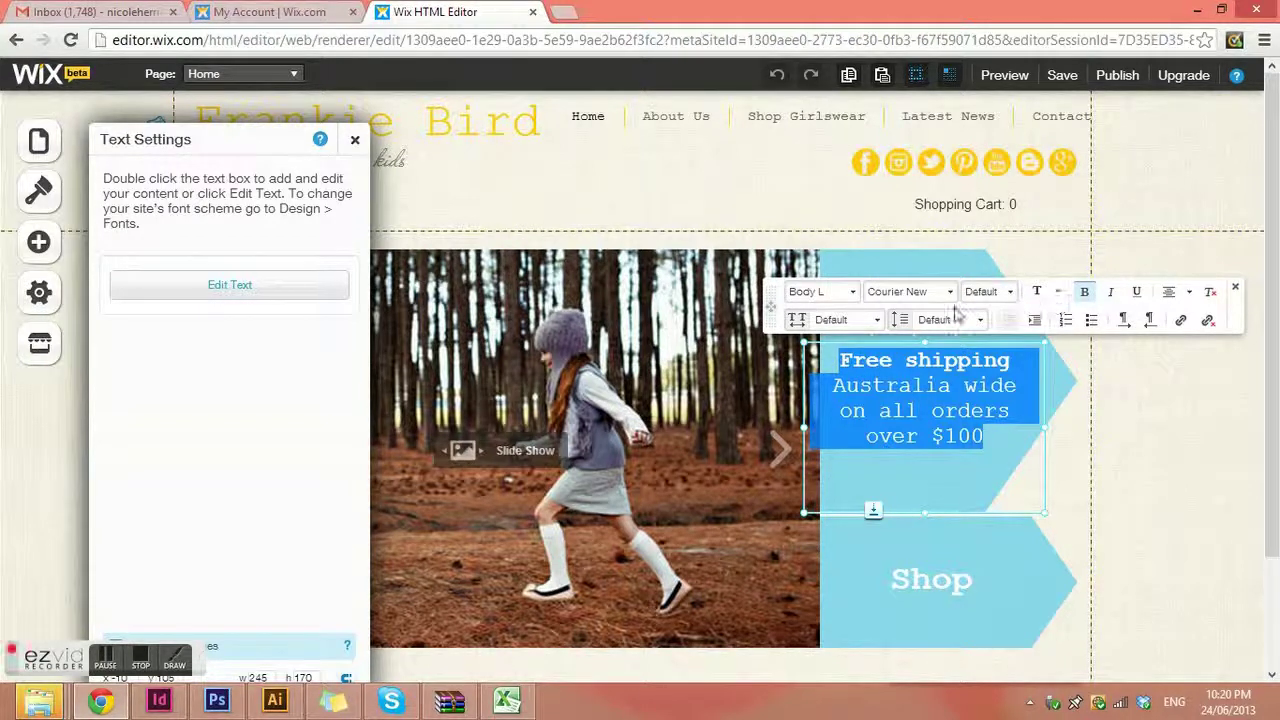
left_click(1136, 482)
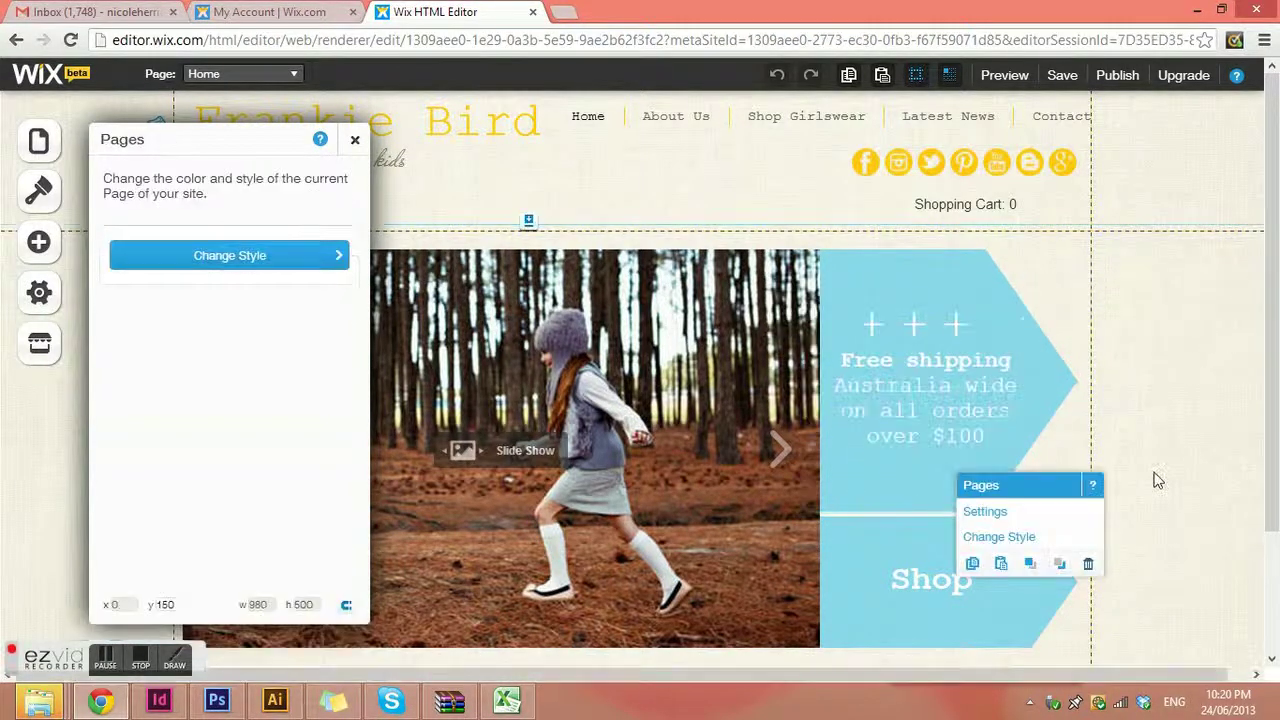
left_click(354, 142)
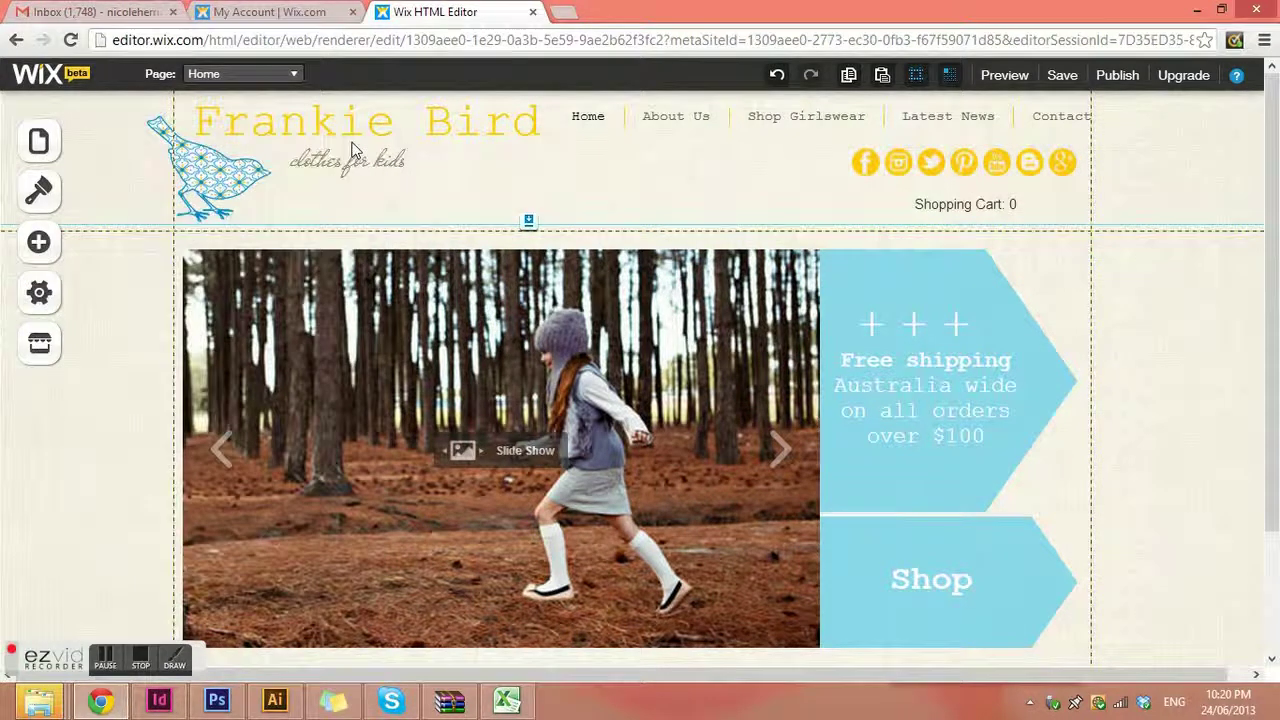
Inspect the header elements in turn: the Facebook icon, navigation menu, Frankie Bird title, bird logo and the header area itself
left_click(865, 170)
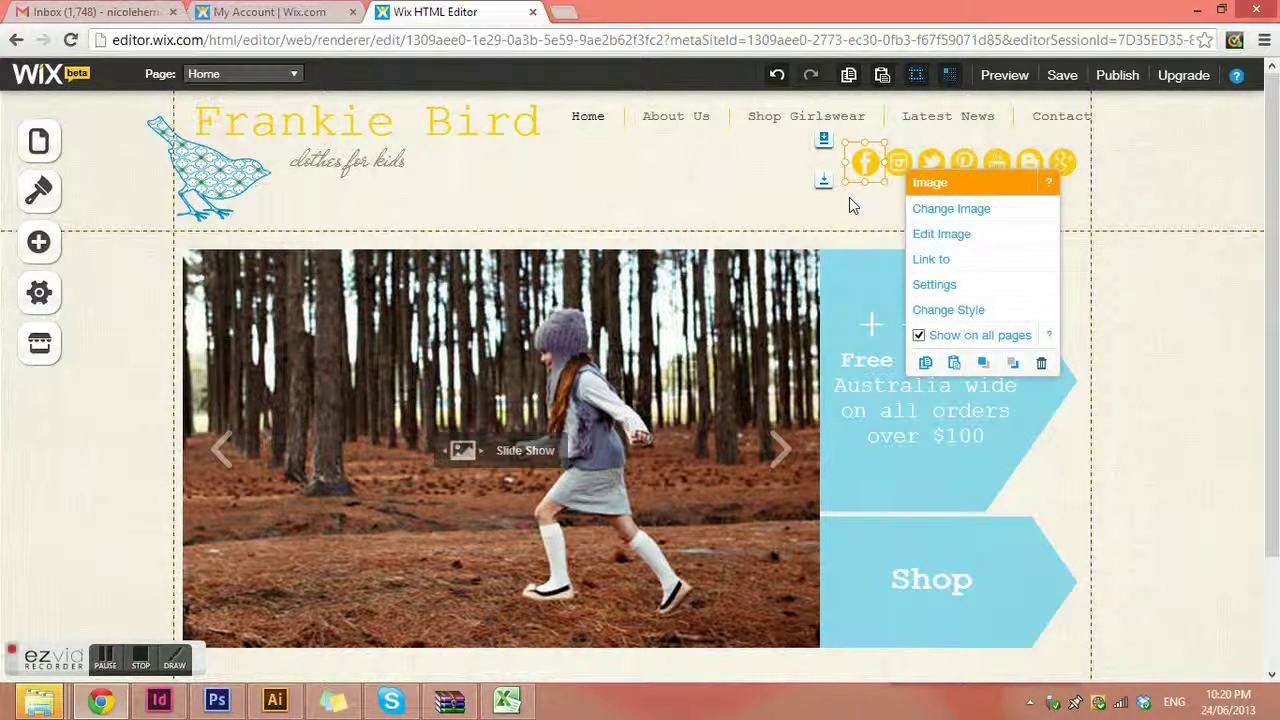
left_click(770, 226)
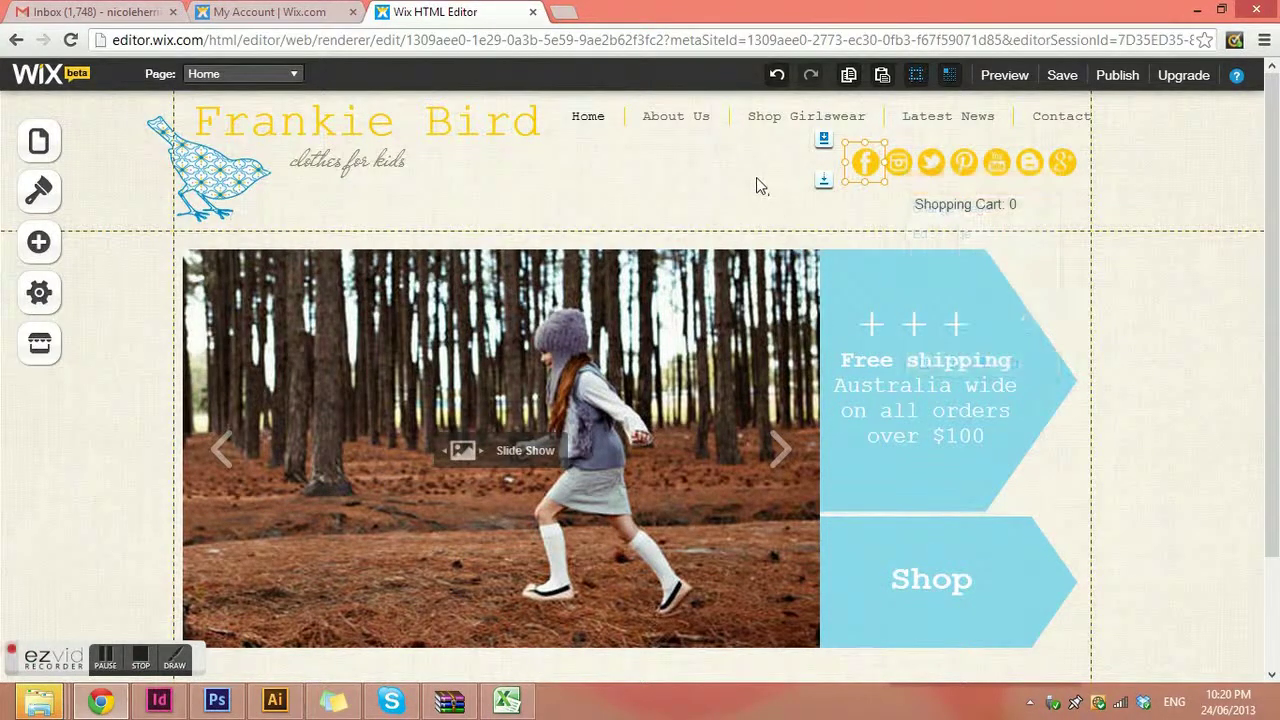
left_click(760, 125)
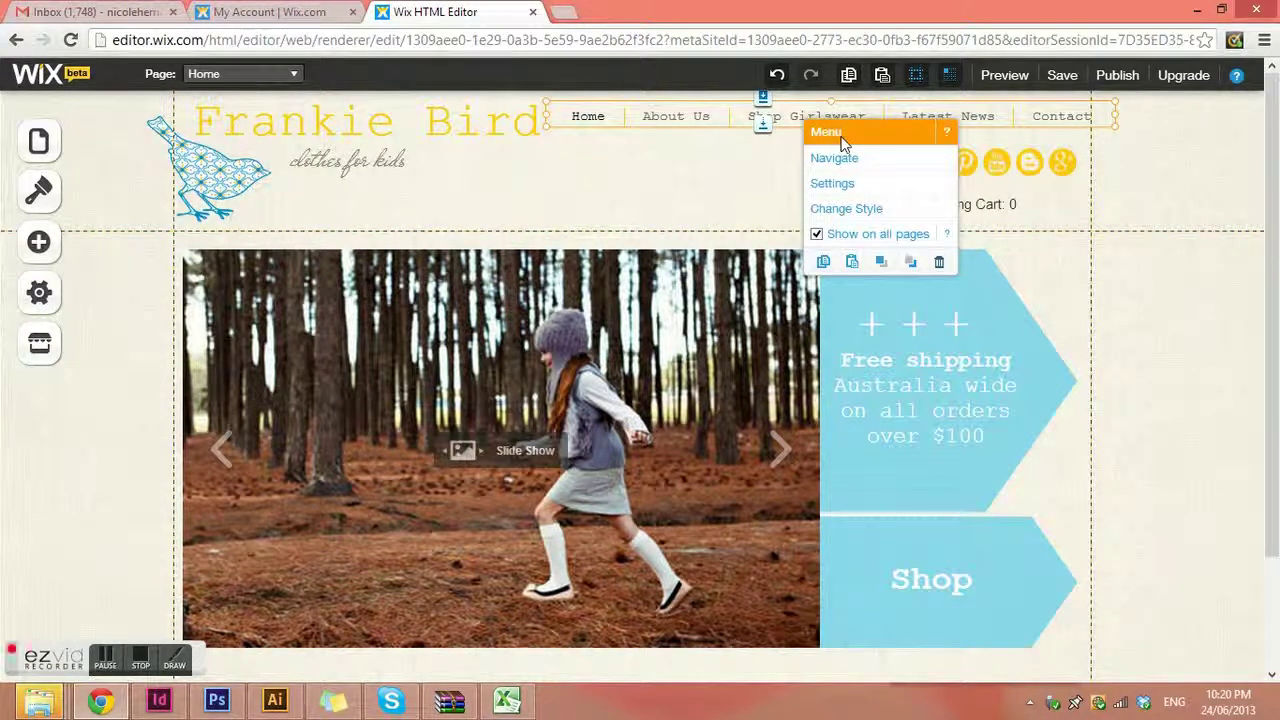
left_click(632, 126)
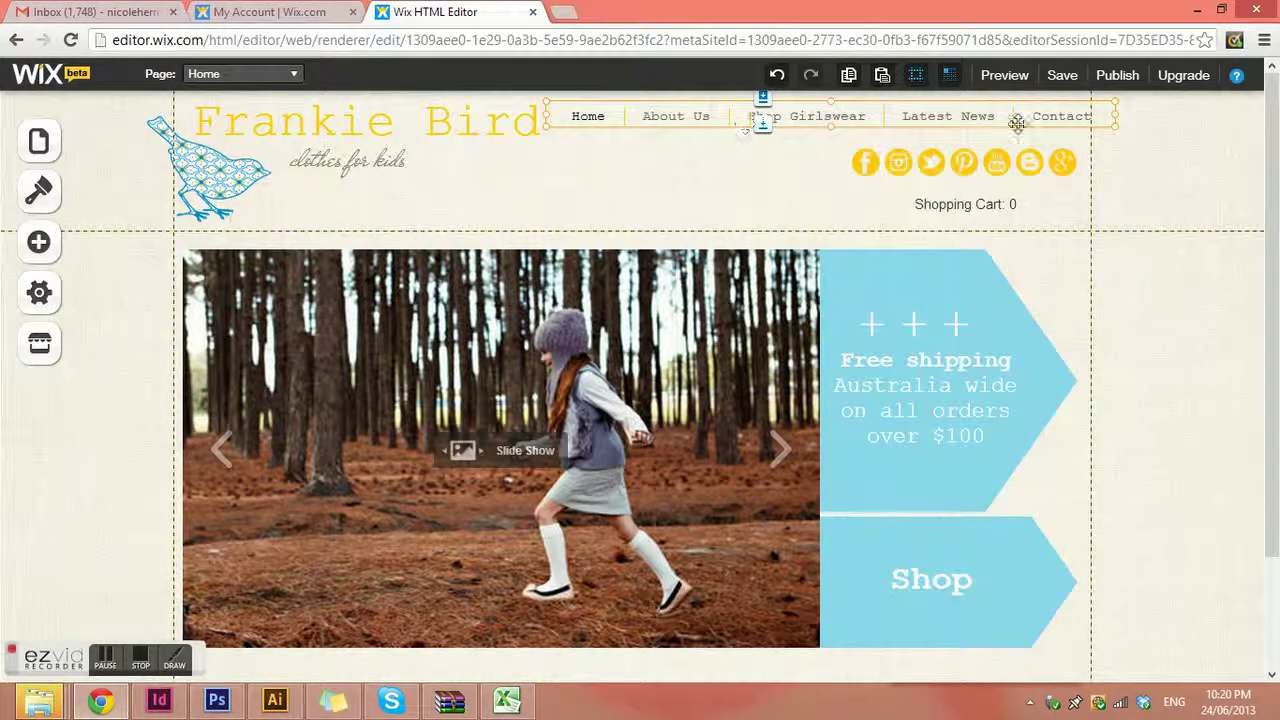
left_click(494, 121)
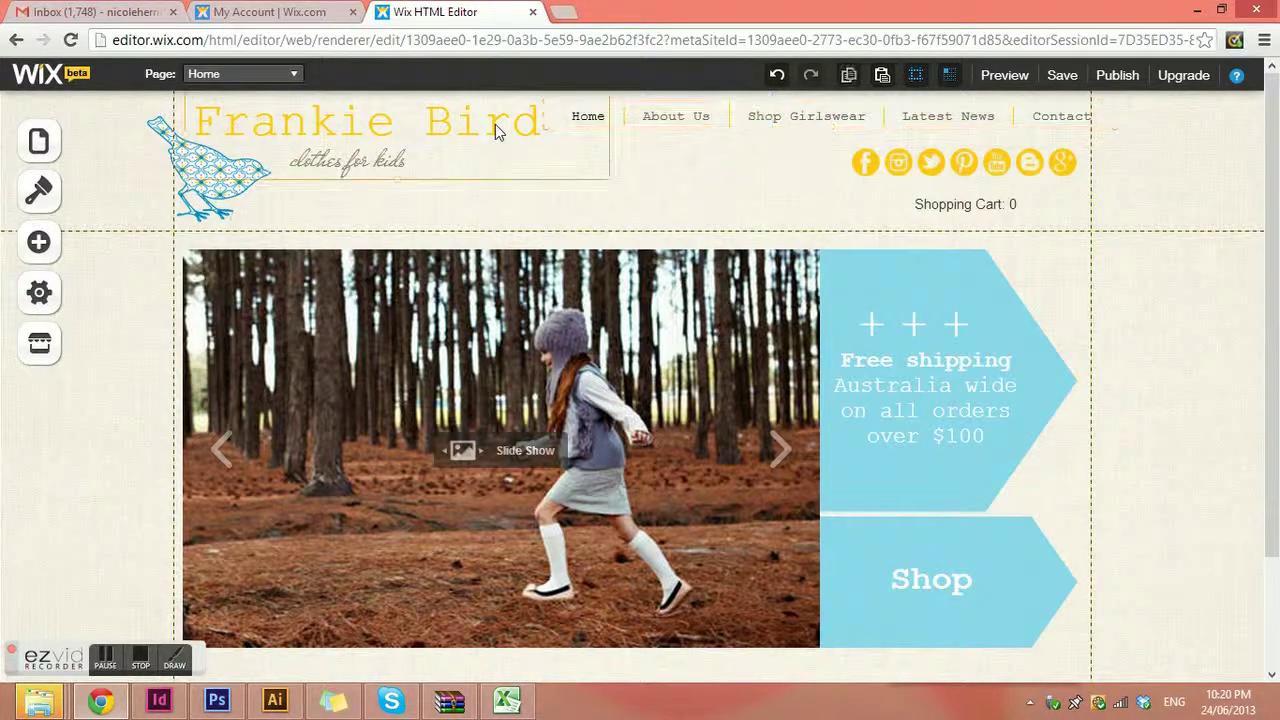
left_click(414, 156)
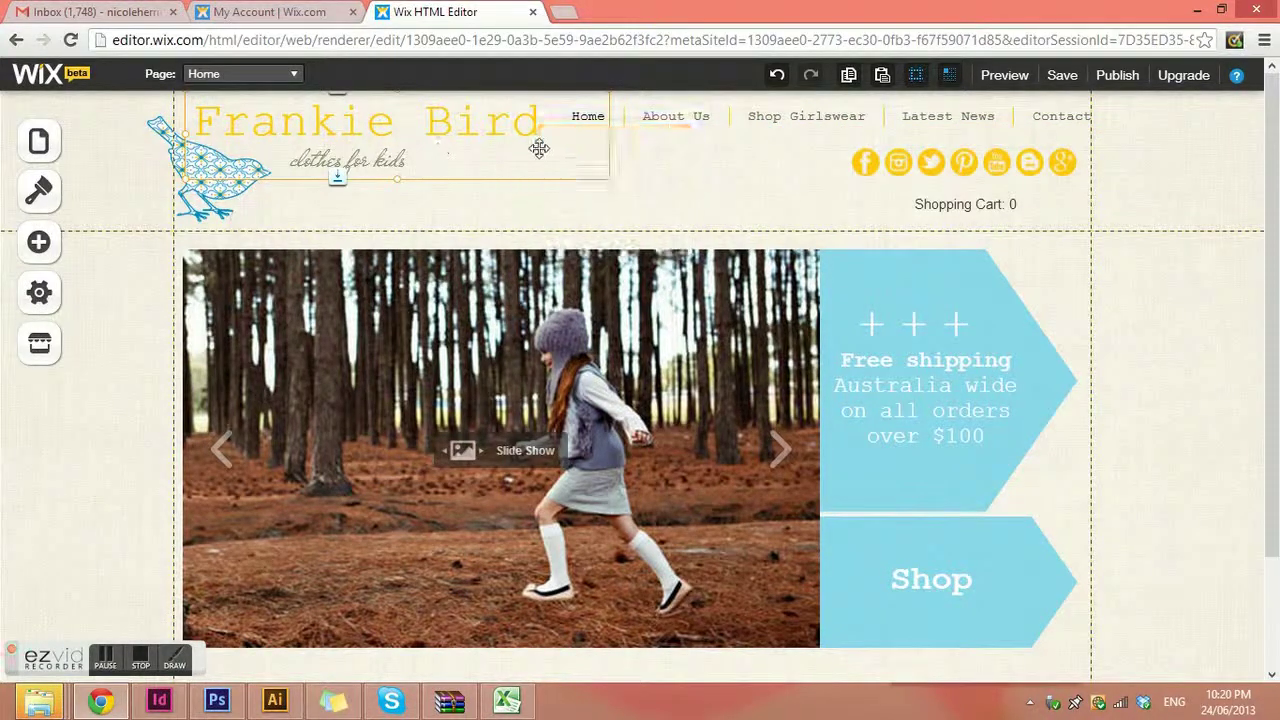
left_click(225, 195)
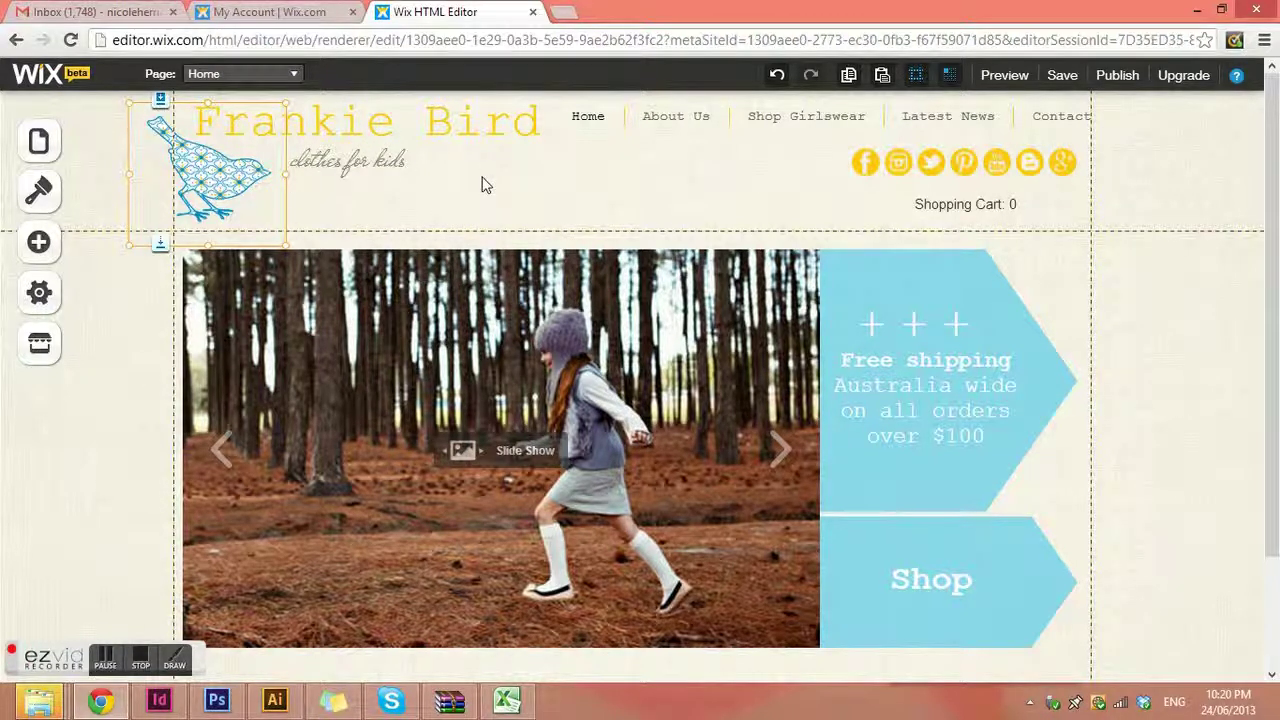
left_click(476, 135)
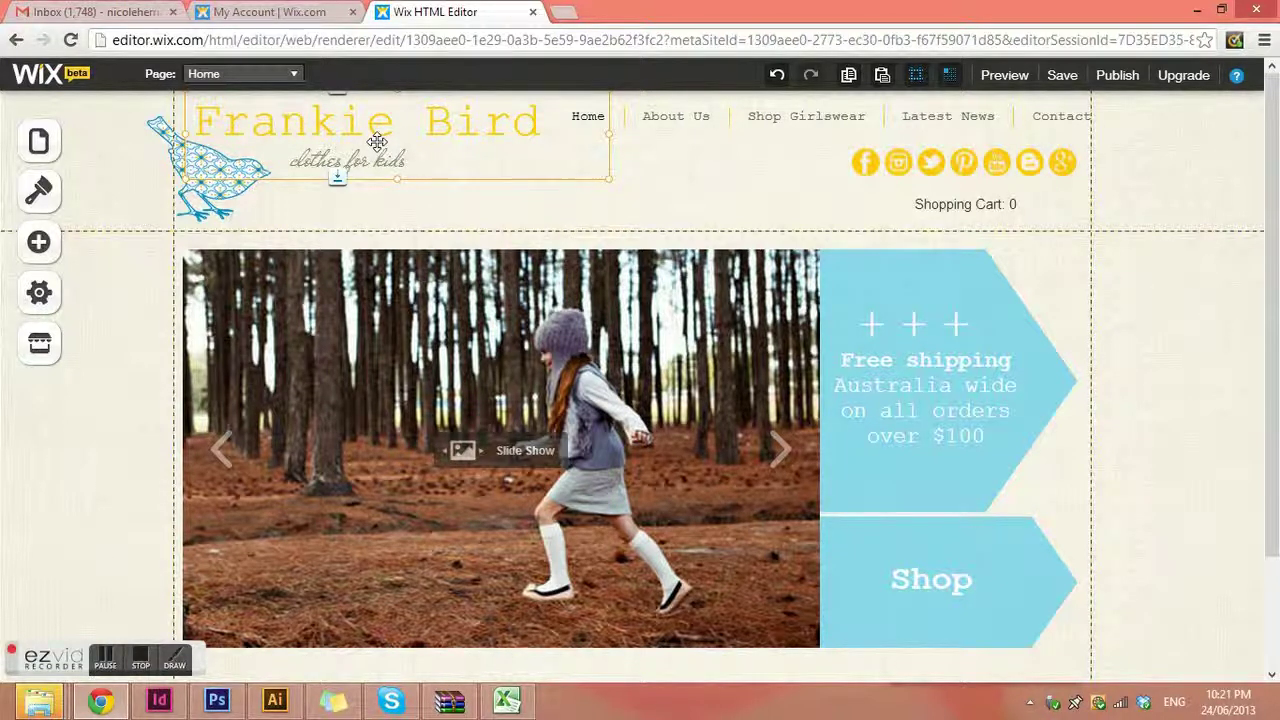
left_click(524, 210)
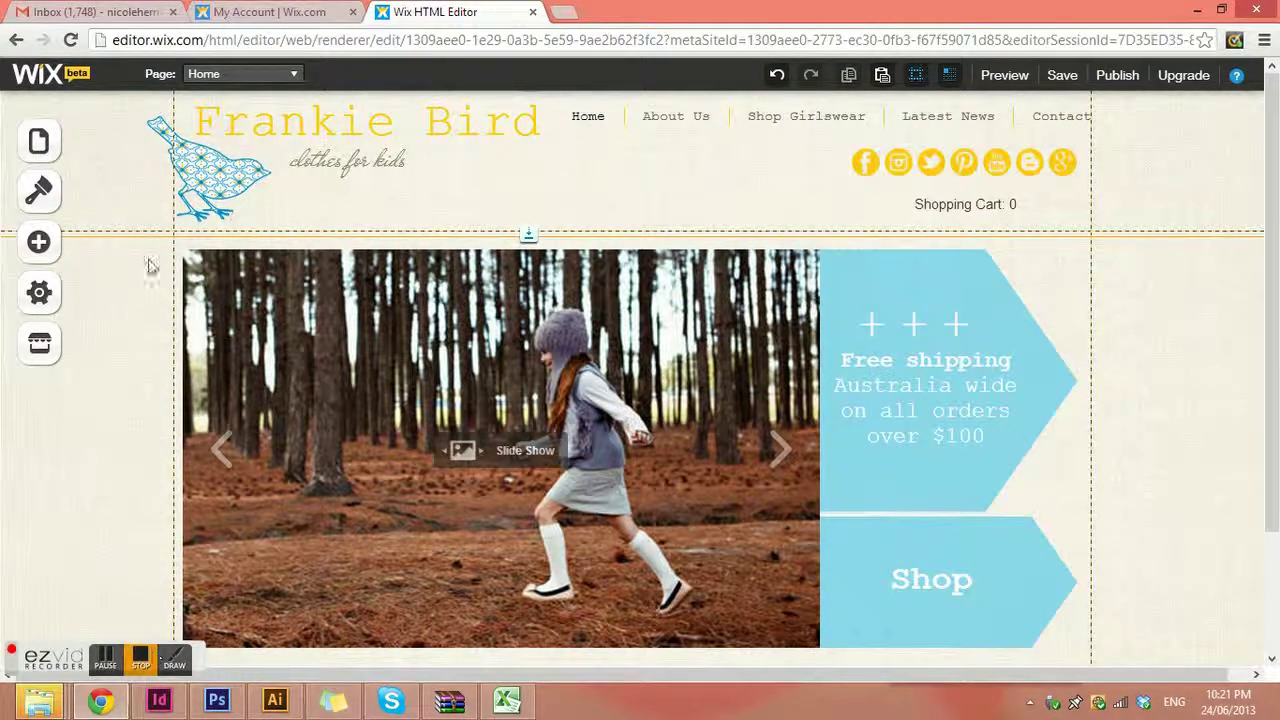
Examine the home page layout from the header through the page content to the footer with the copyright text
scroll(1095, 230, "down", 3)
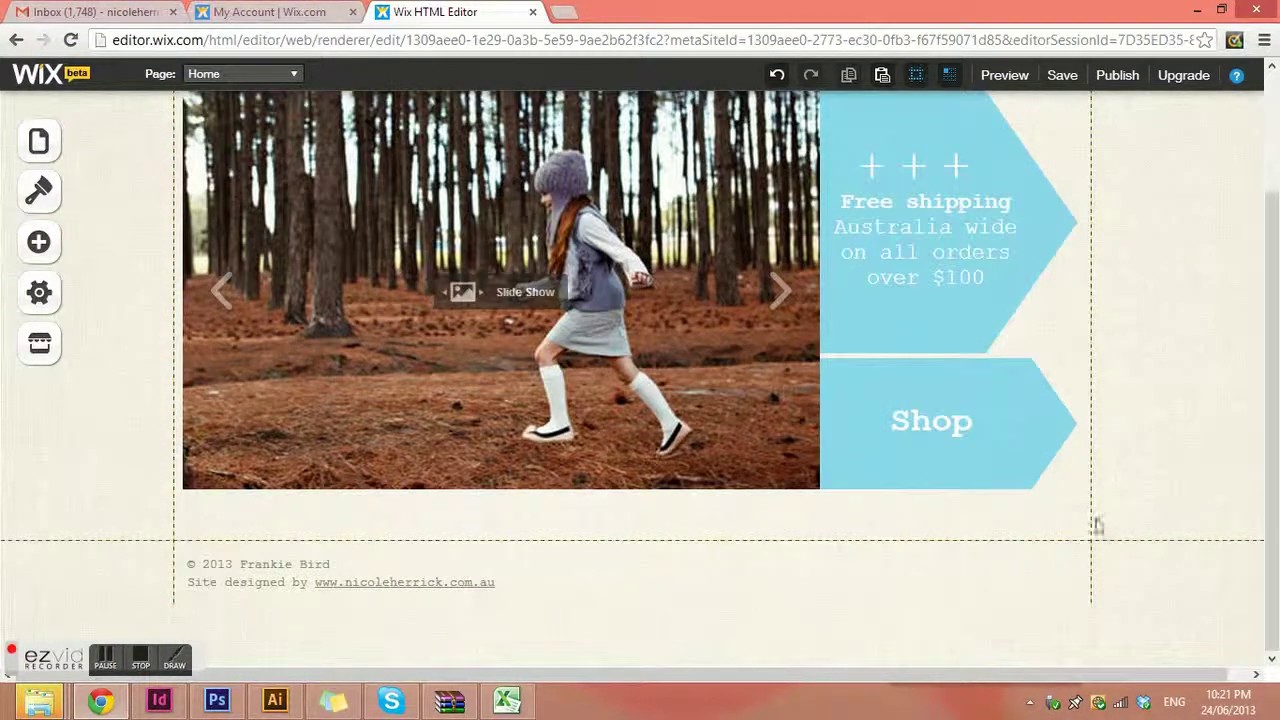
scroll(409, 565, "up", 3)
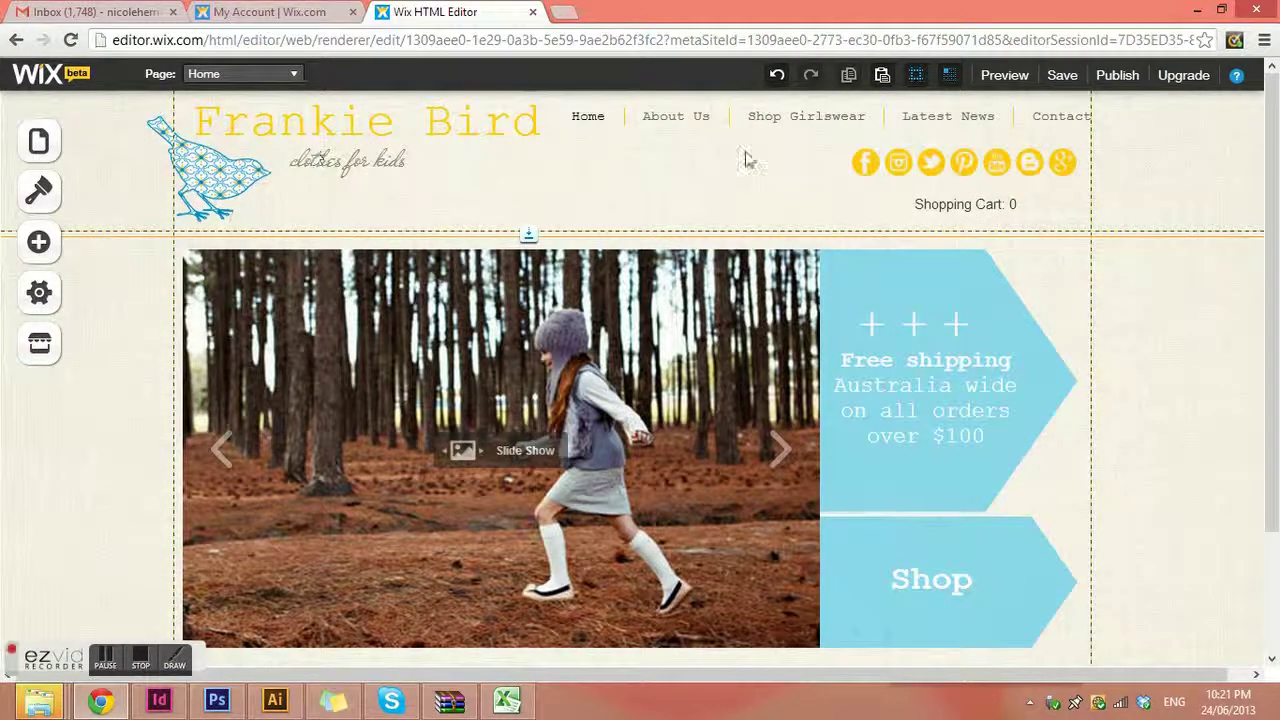
scroll(1180, 537, "down", 3)
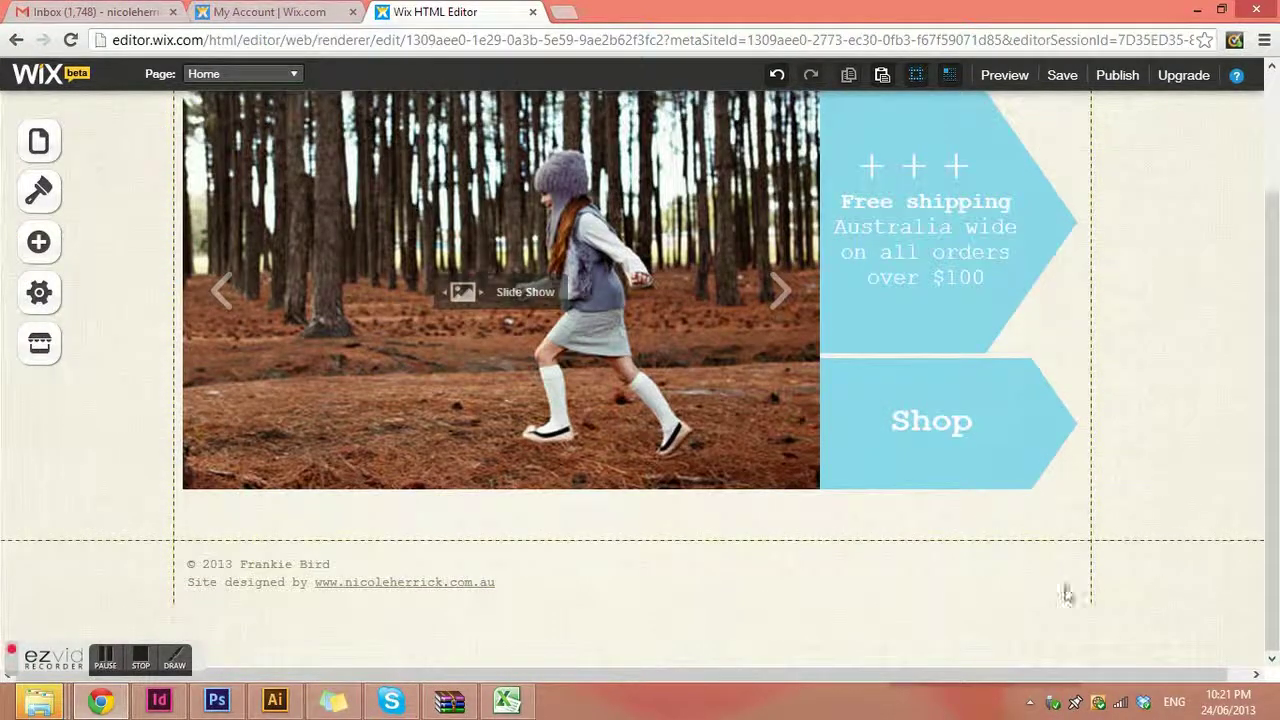
scroll(1166, 109, "up", 3)
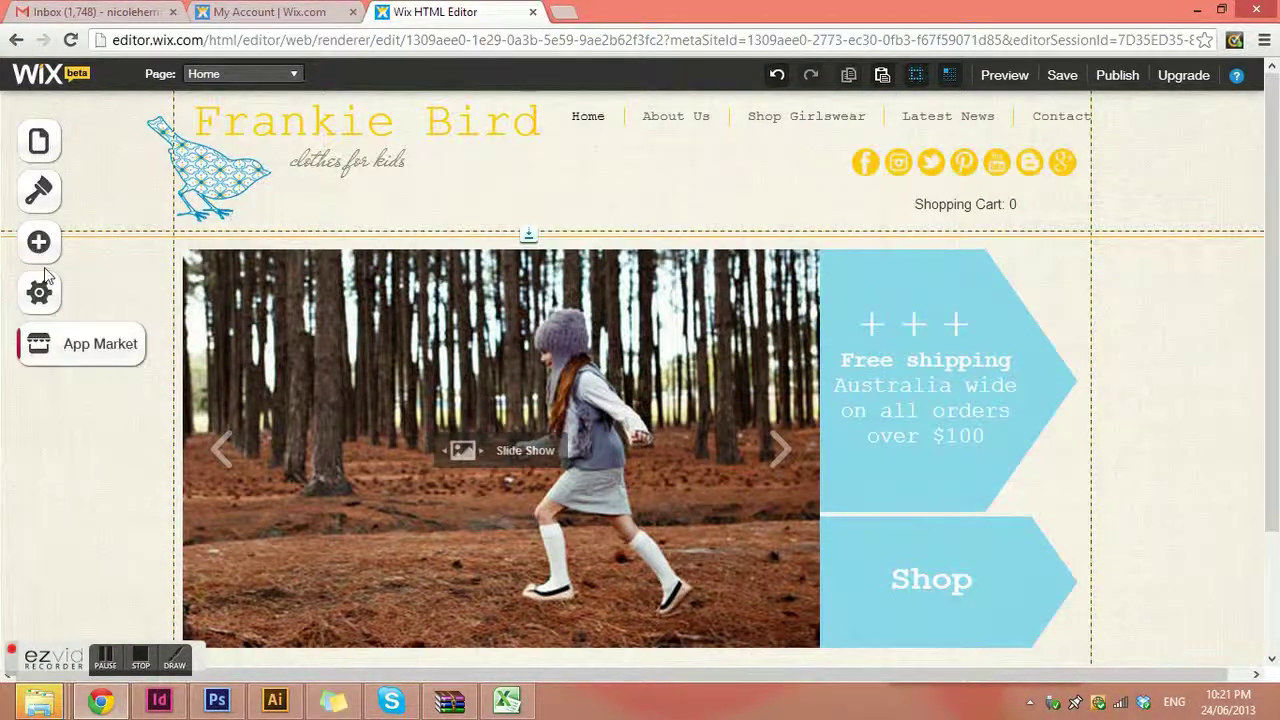
scroll(1160, 530, "down", 3)
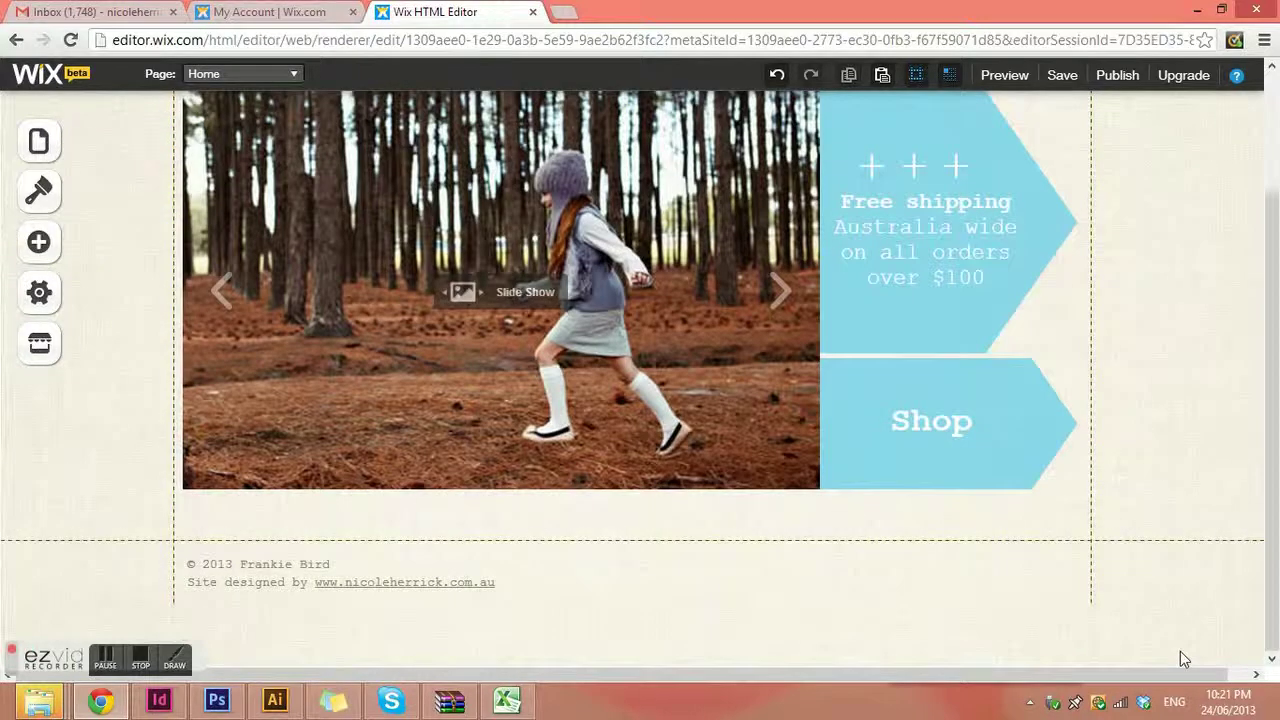
scroll(1175, 620, "up", 3)
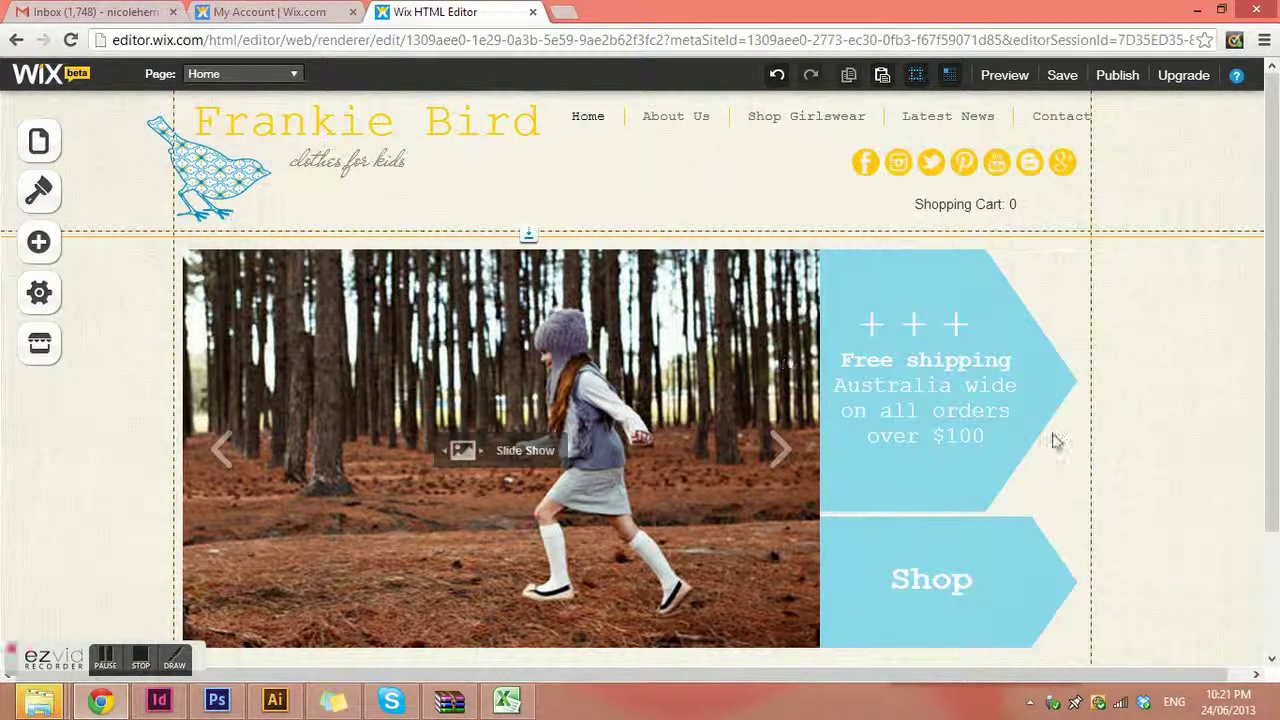
scroll(779, 502, "down", 3)
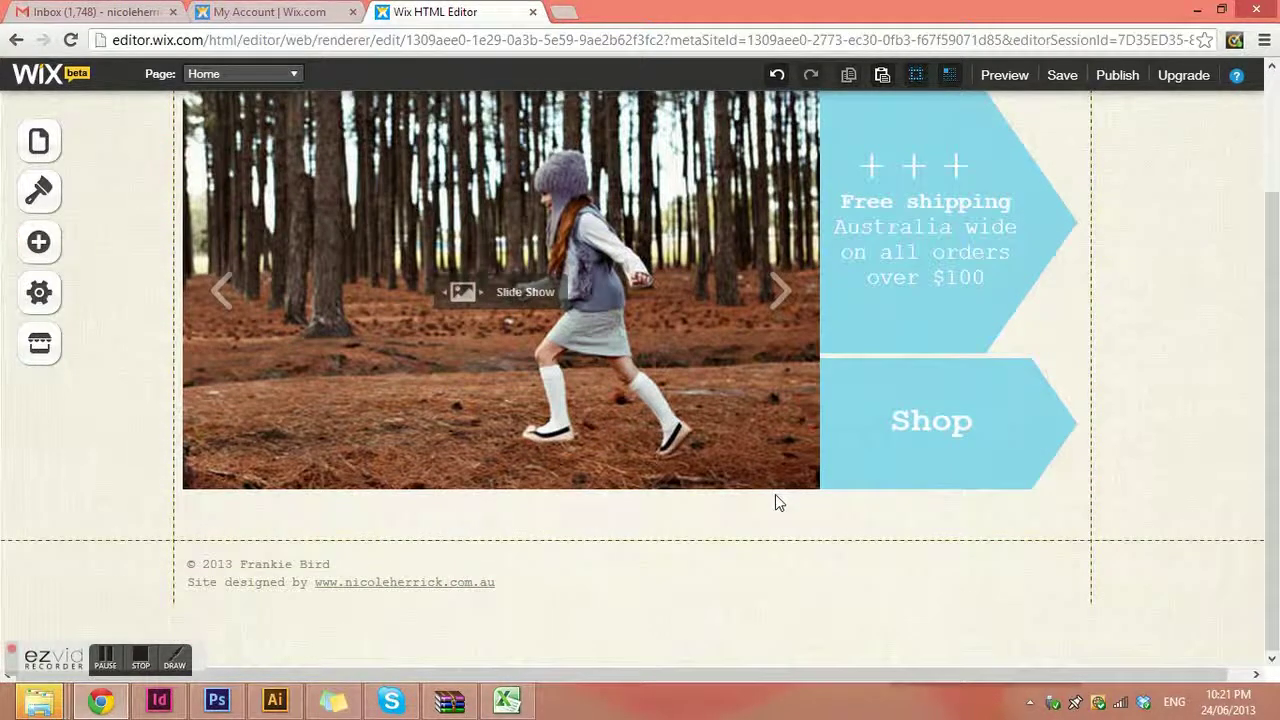
scroll(807, 468, "up", 3)
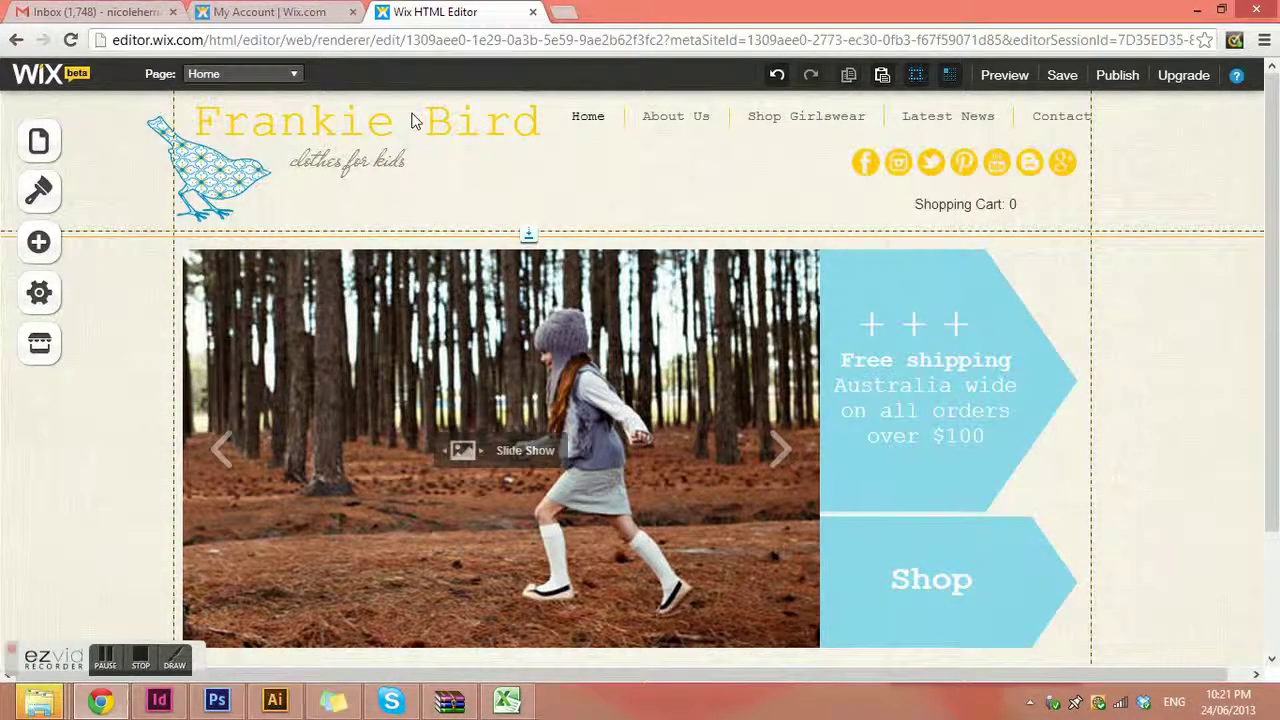
scroll(640, 321, "down", 3)
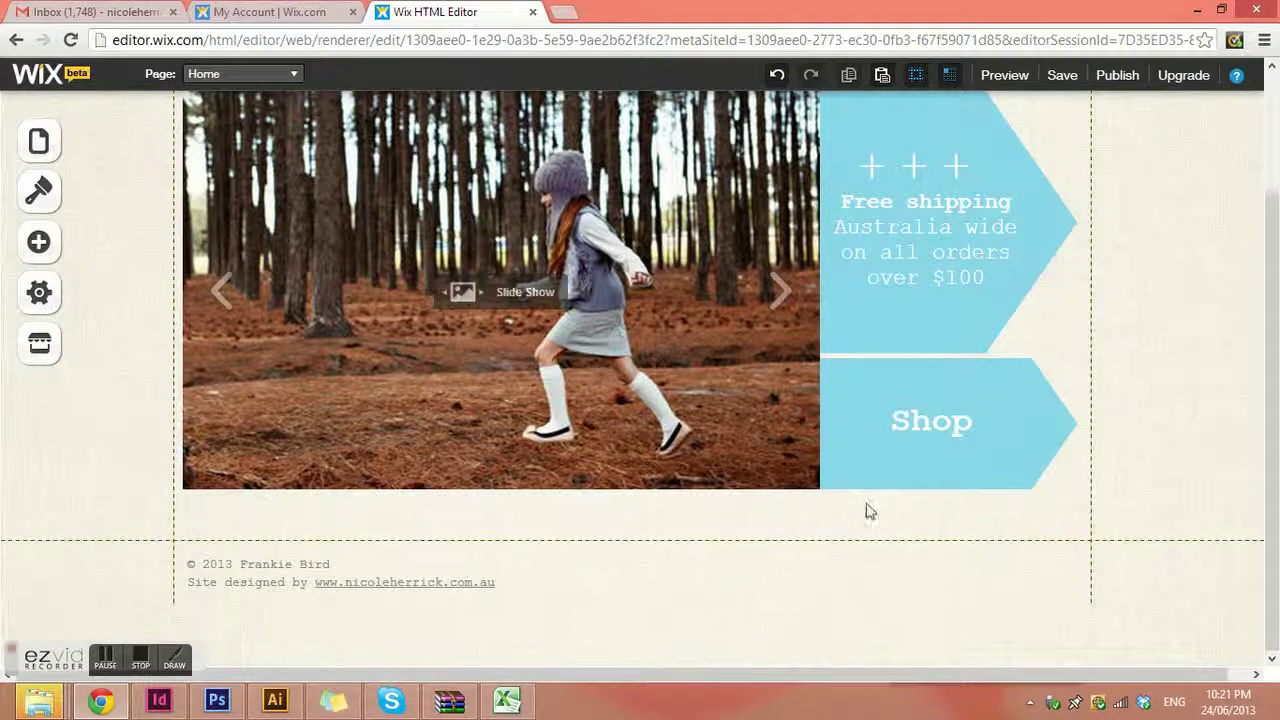
Shift the Shop text slightly to the right within its blue arrow box
left_click(806, 515)
left_click_drag(855, 472, 863, 340)
scroll(797, 512, "up", 2)
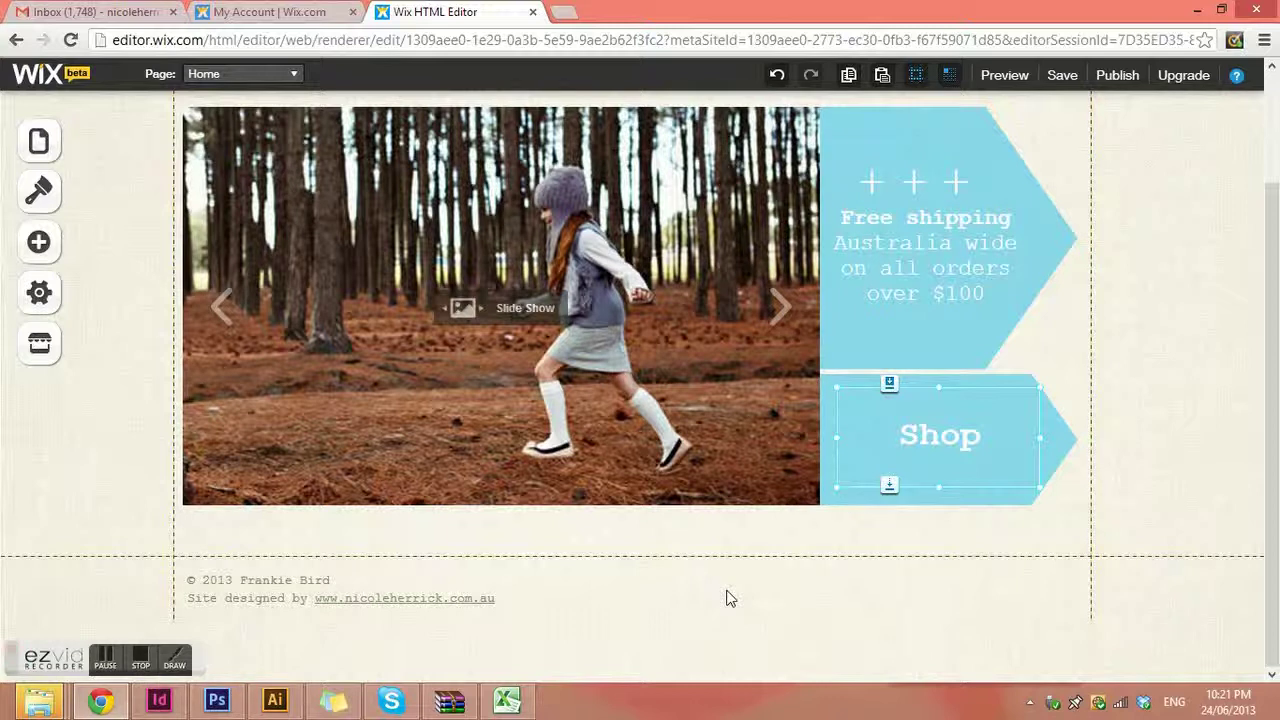
Set the Shop box to show on all pages and move it down into the footer area
left_click(846, 498)
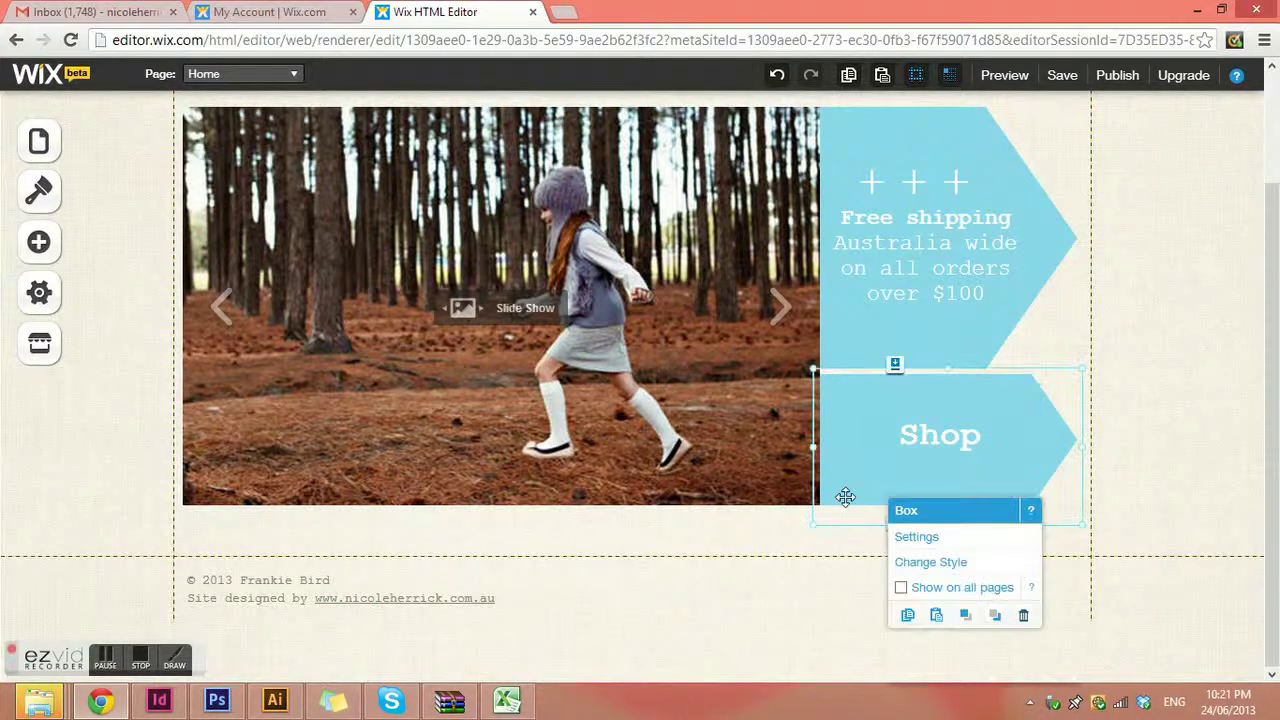
left_click(901, 589)
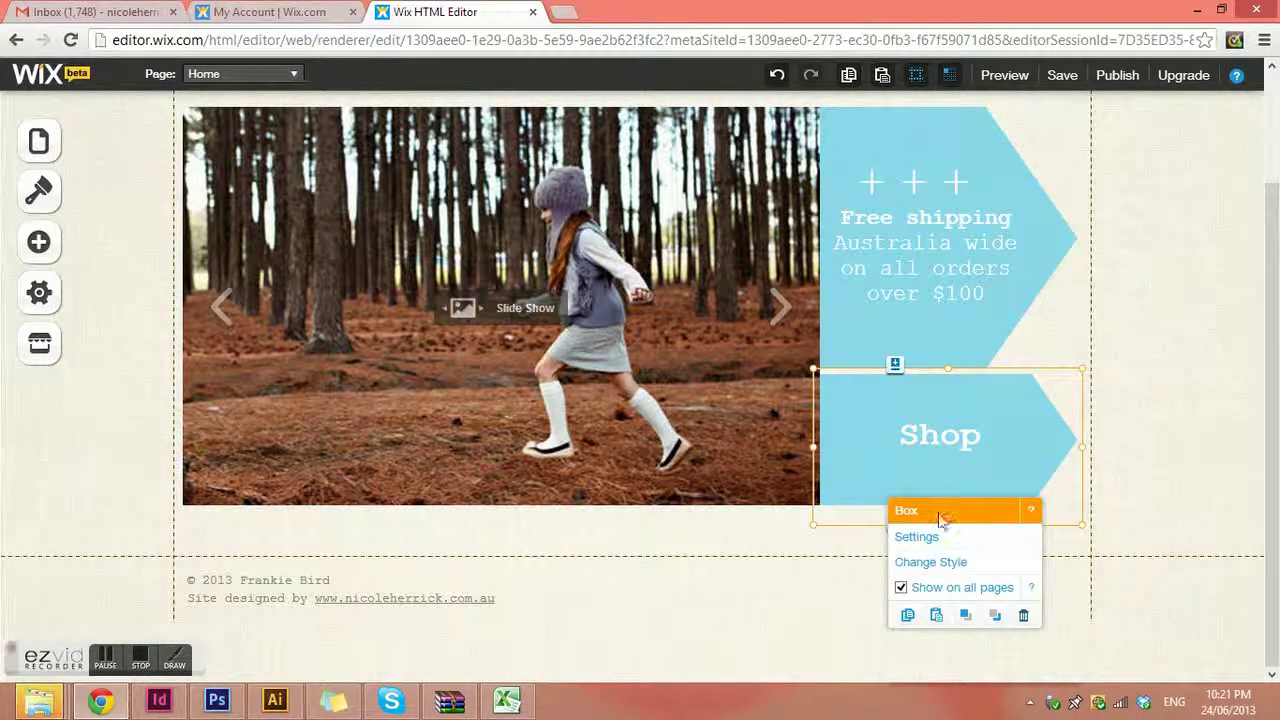
left_click_drag(839, 498, 805, 666)
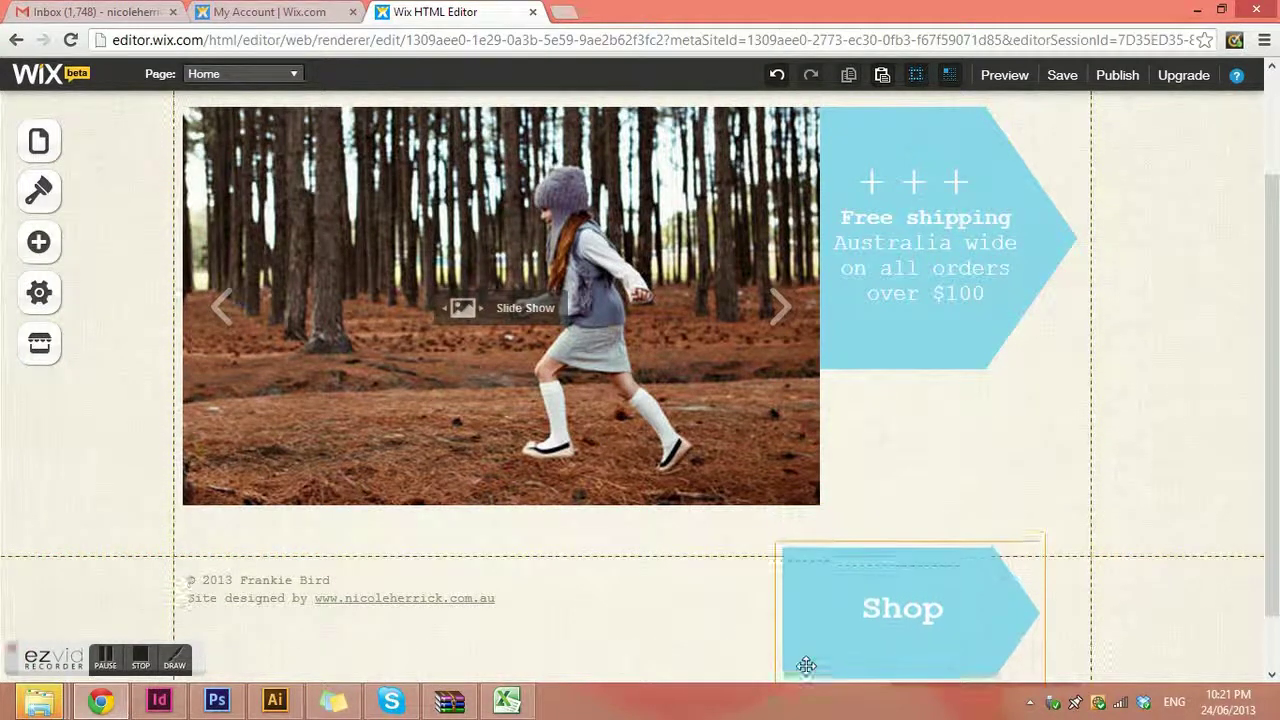
Move the Shop box back beneath the free shipping box, attaching it to the page
left_click_drag(806, 620, 822, 430)
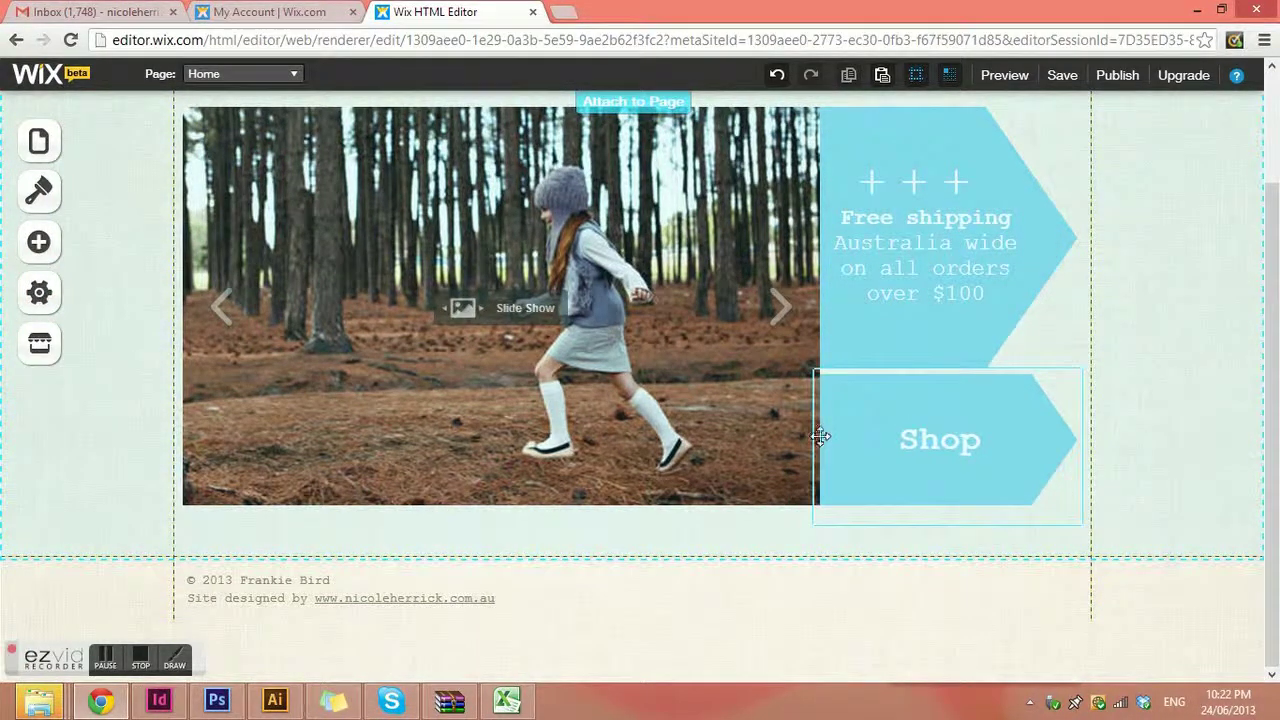
left_click(731, 536)
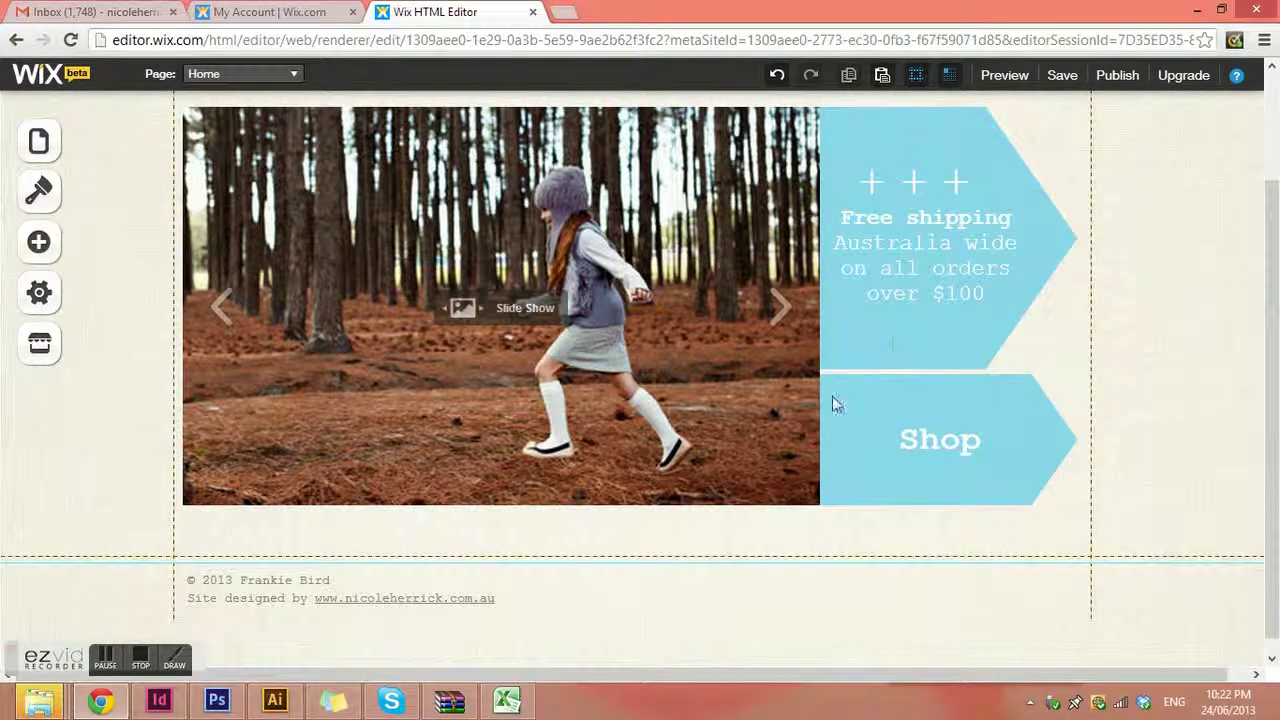
Move the Shop text out below its blue arrow box and back onto the box
left_click_drag(946, 449, 735, 570)
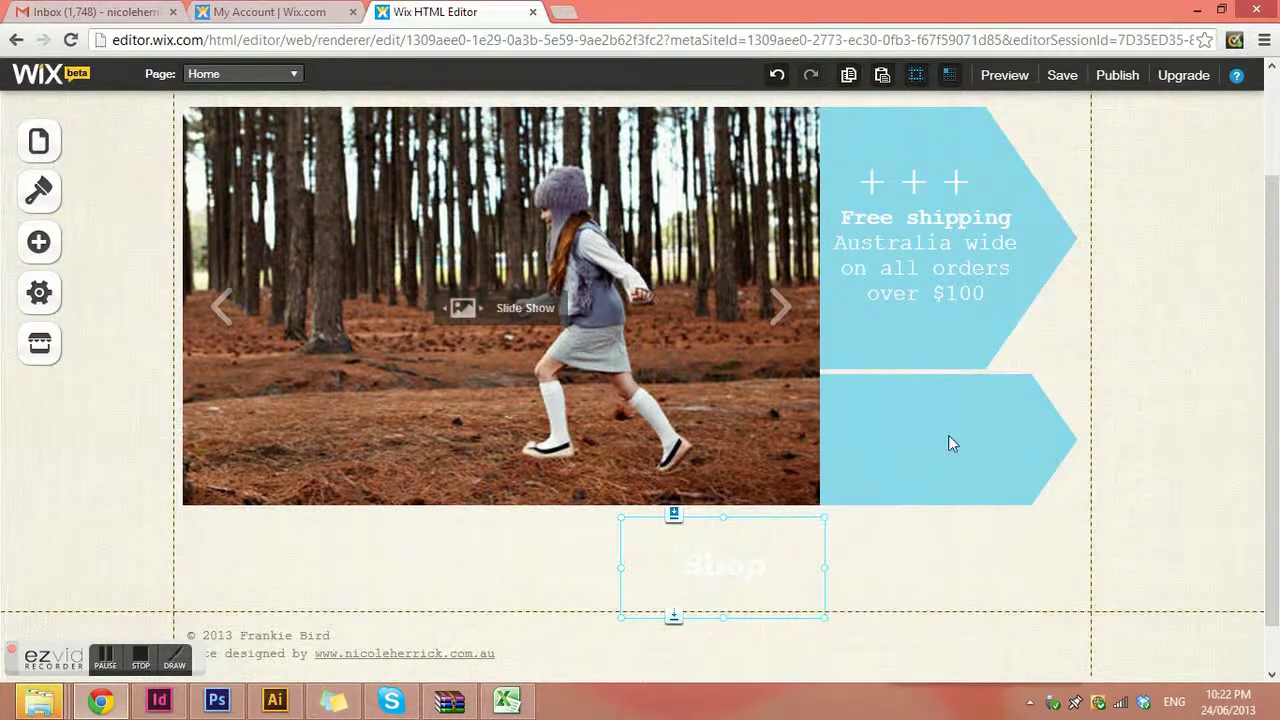
left_click_drag(737, 573, 935, 455)
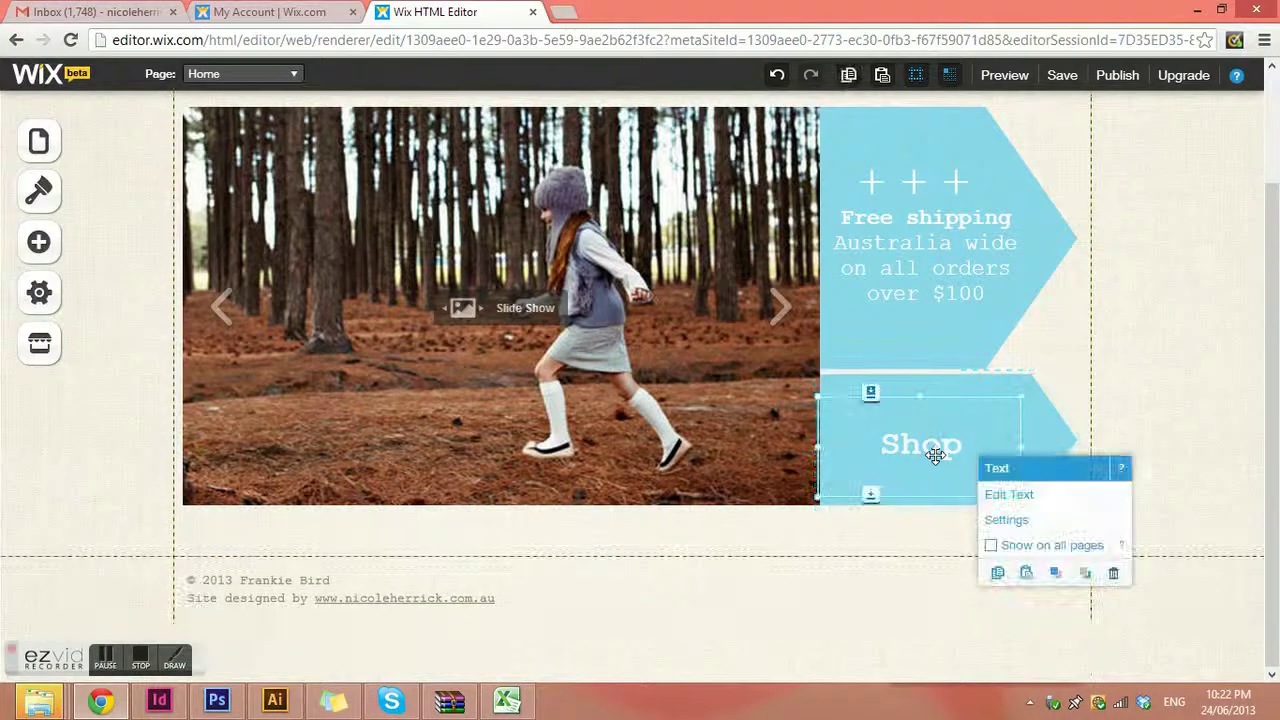
left_click(878, 540)
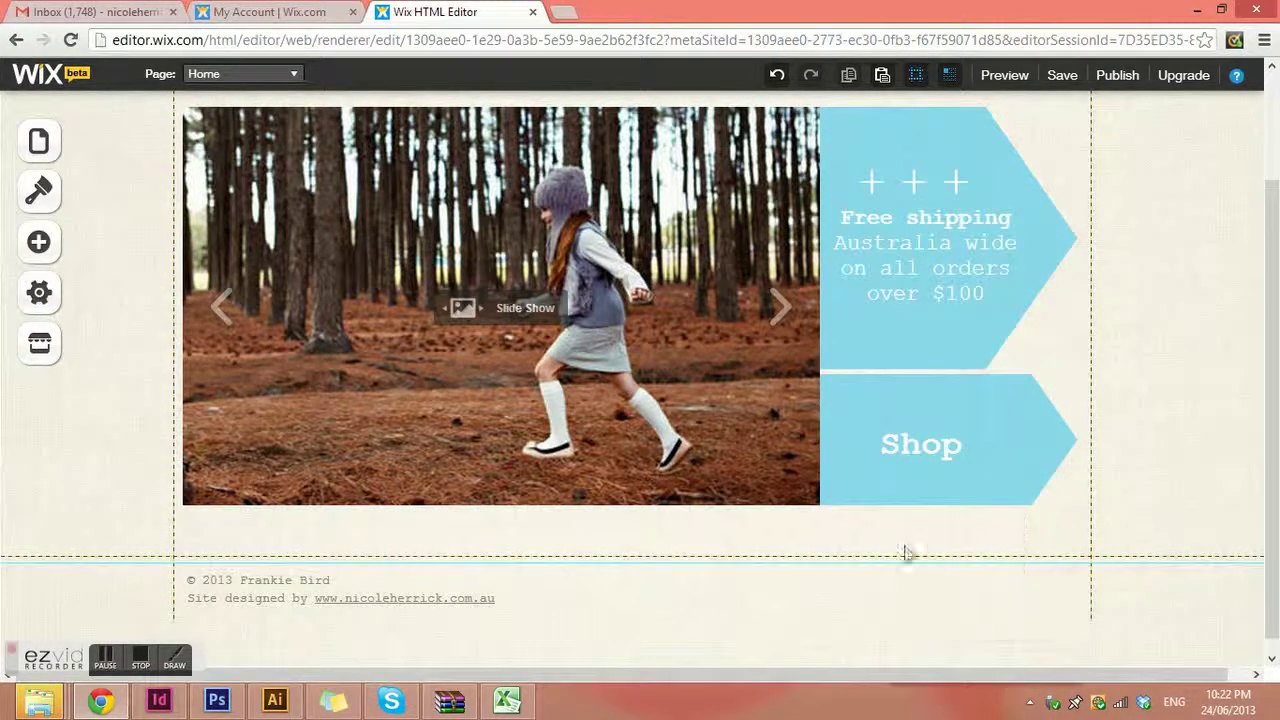
Select the blue arrow box and the Shop text on top of it in turn to compare the two separate elements and their options
left_click(830, 382)
mouse_move(829, 374)
left_mouse_down()
mouse_move(831, 474)
mouse_move(833, 380)
left_mouse_up()
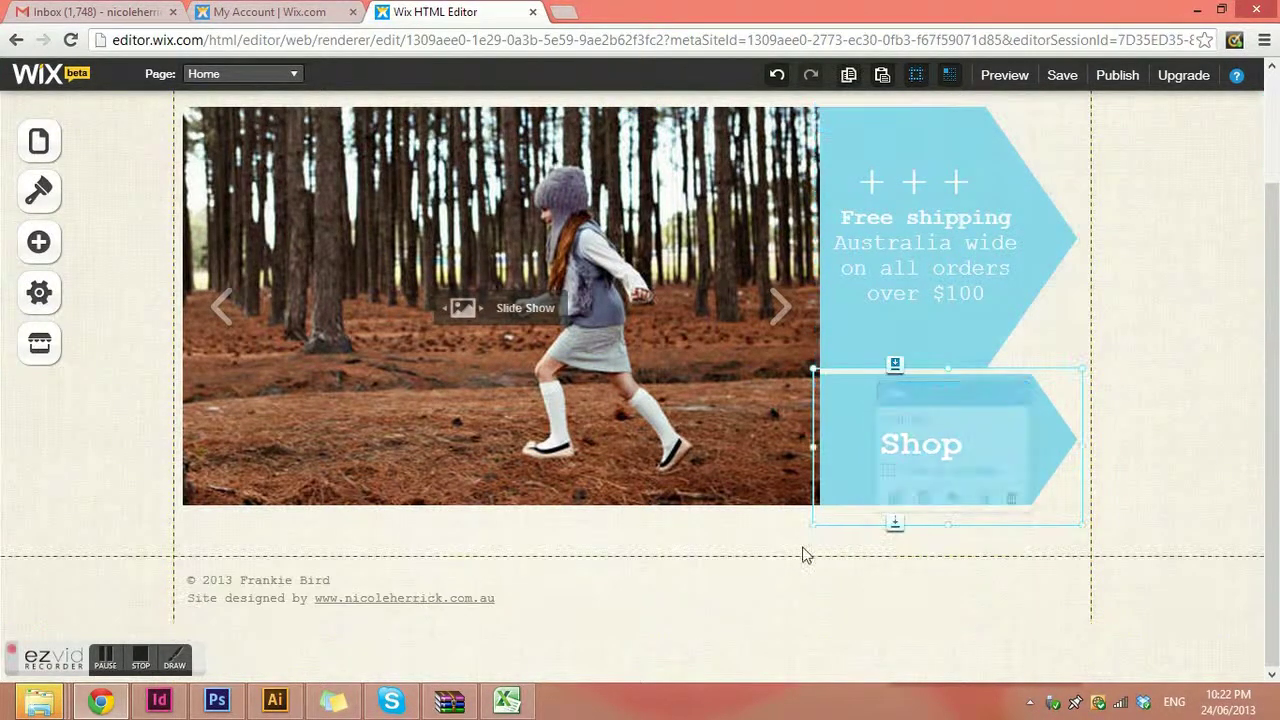
left_click(757, 521)
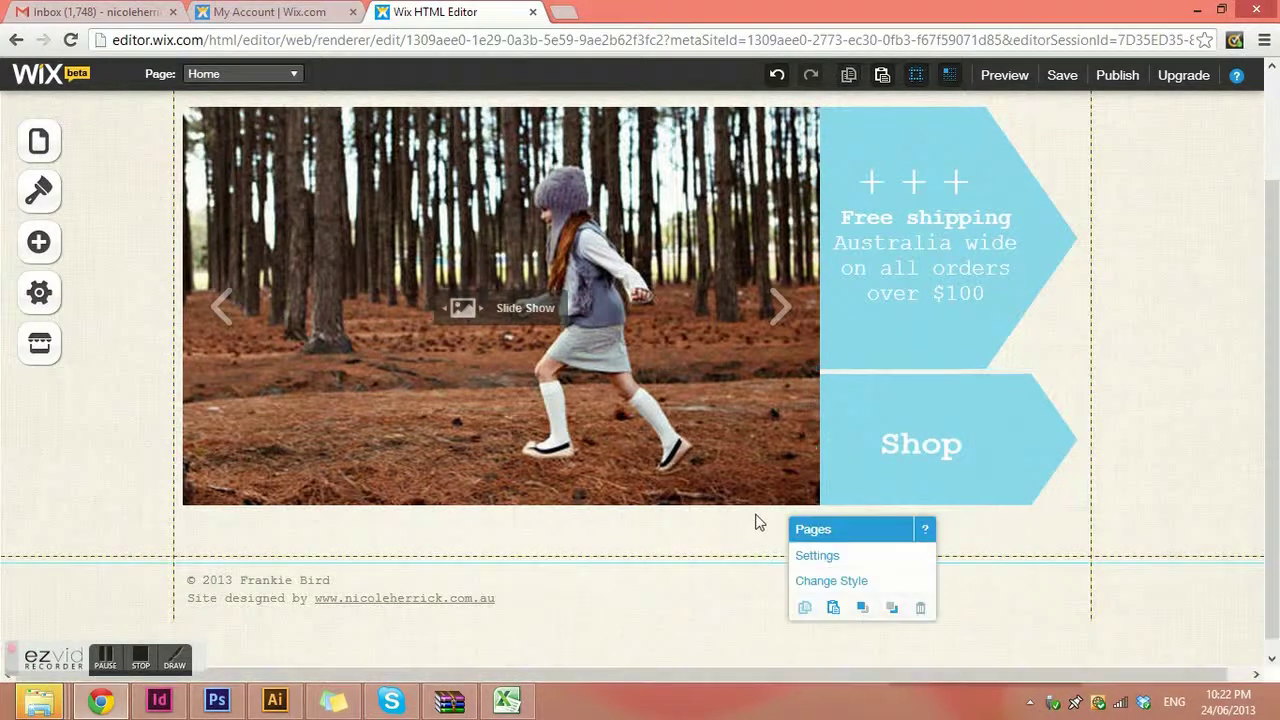
left_click(955, 453)
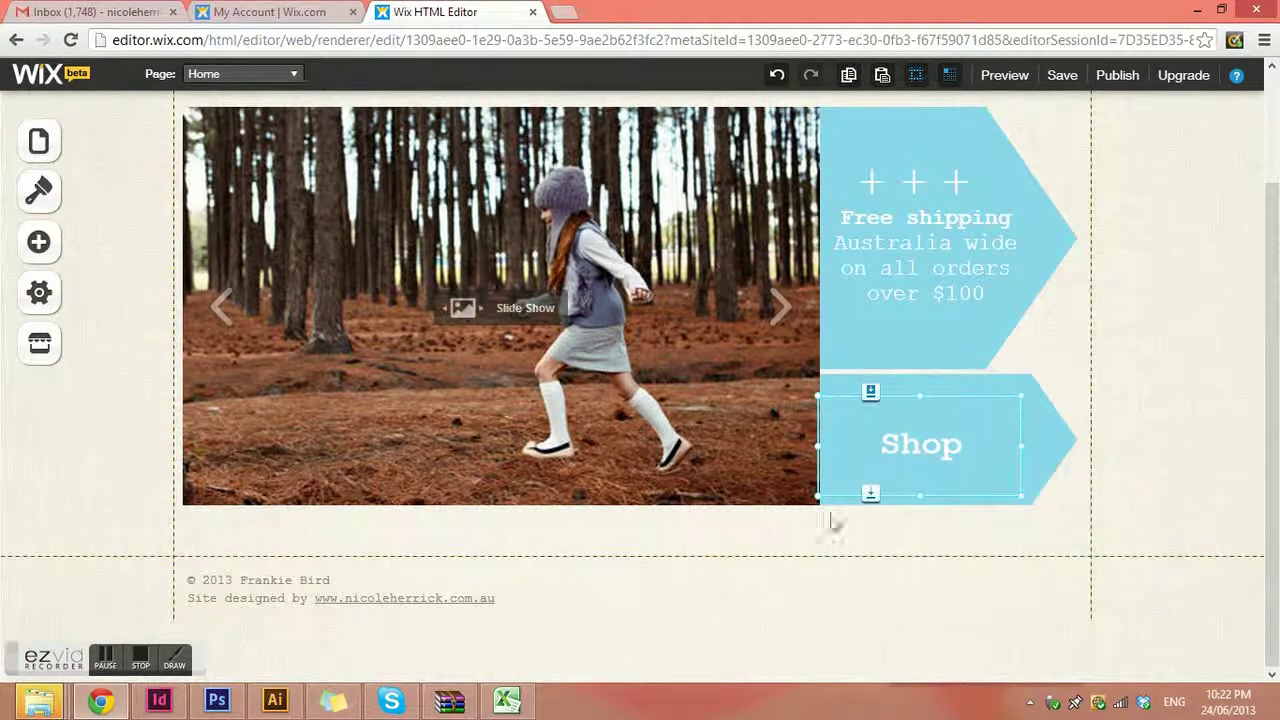
left_click(934, 461)
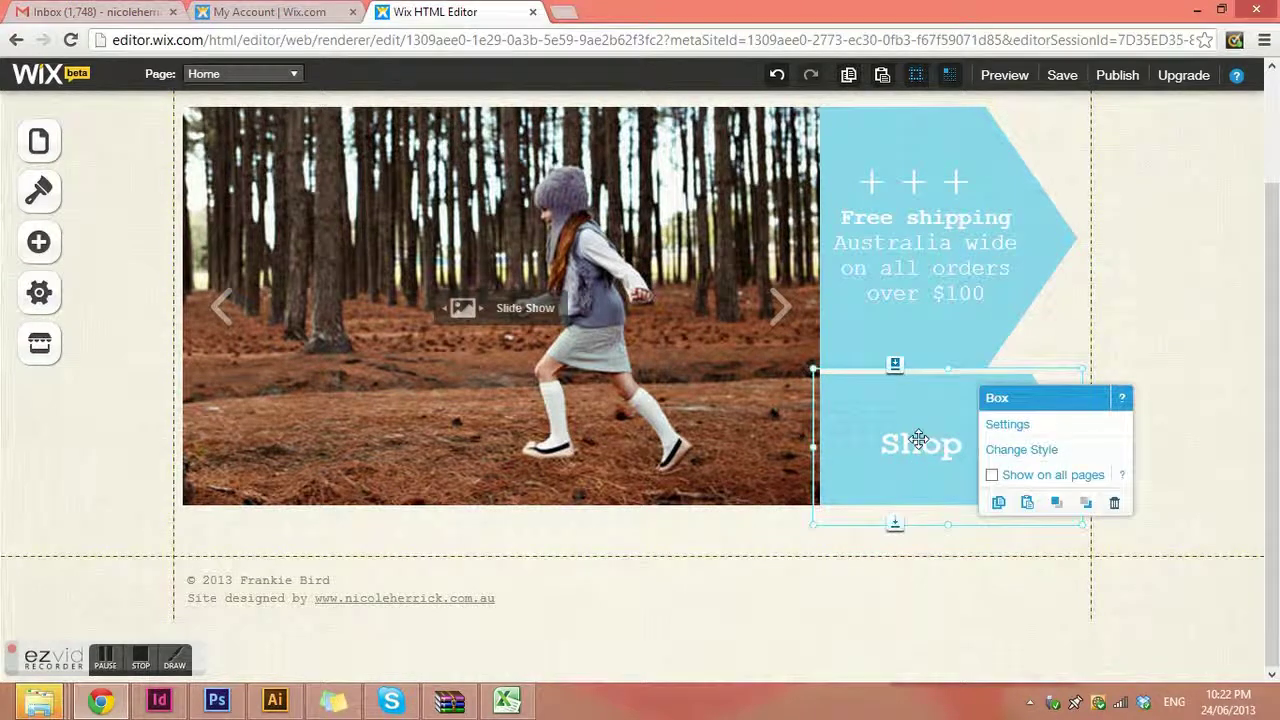
left_click(906, 462)
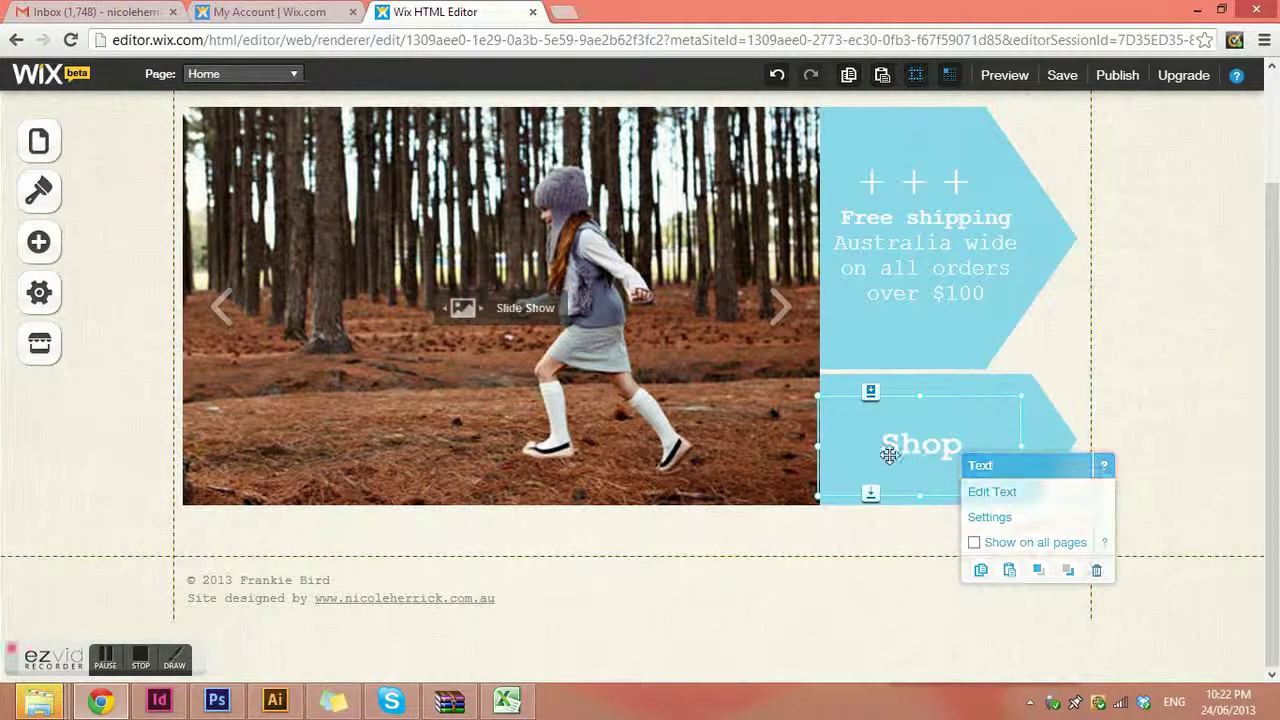
left_click(906, 432)
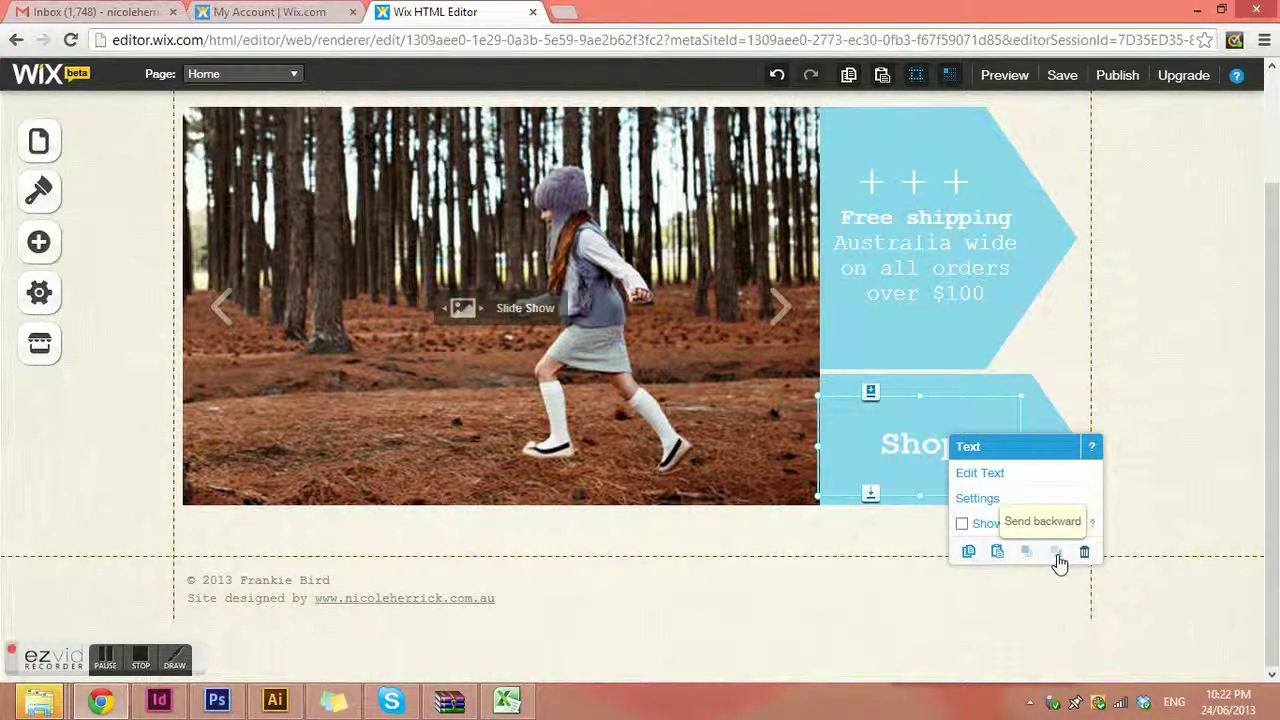
Nudge the Shop text slightly up and to the right inside its blue arrow box
left_click(922, 468)
left_click(920, 436)
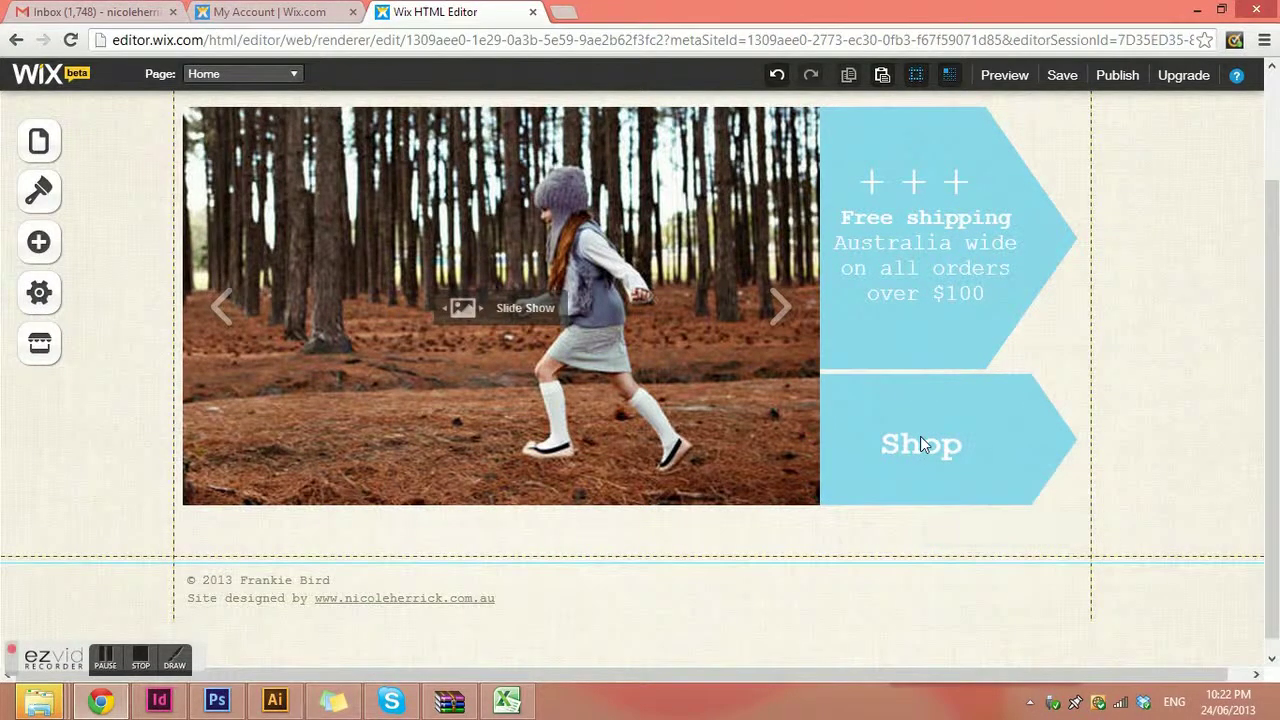
left_click_drag(920, 436, 929, 436)
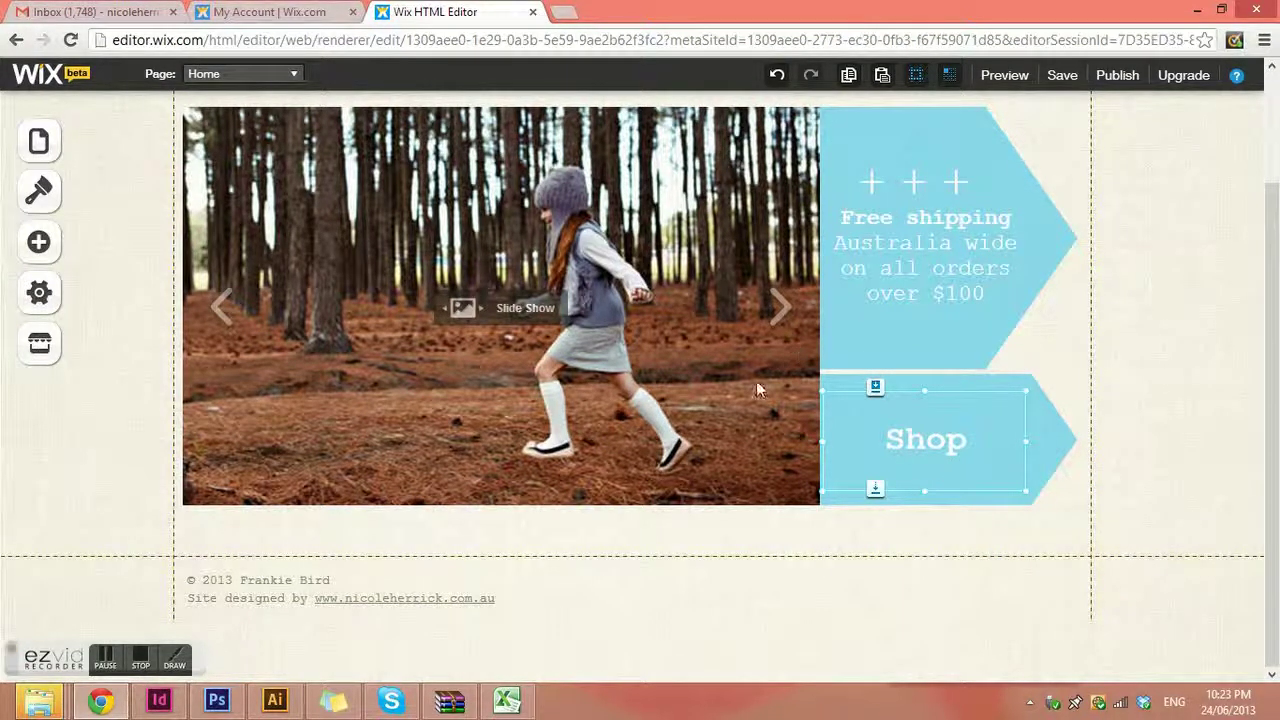
Displace the slide show, free shipping and Shop elements from their places on the home page, dismissing the grid line warning
scroll(756, 380, "up", 3)
scroll(829, 443, "down", 3)
scroll(834, 447, "up", 3)
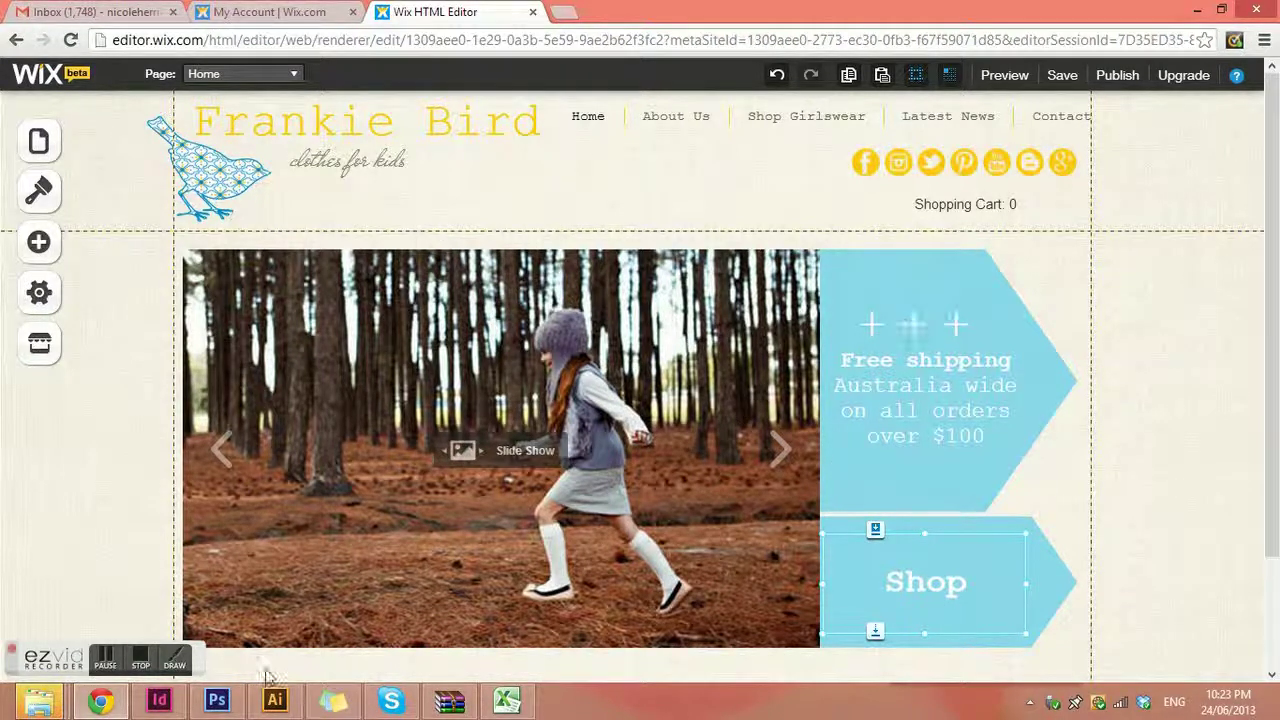
left_click_drag(531, 438, 497, 476)
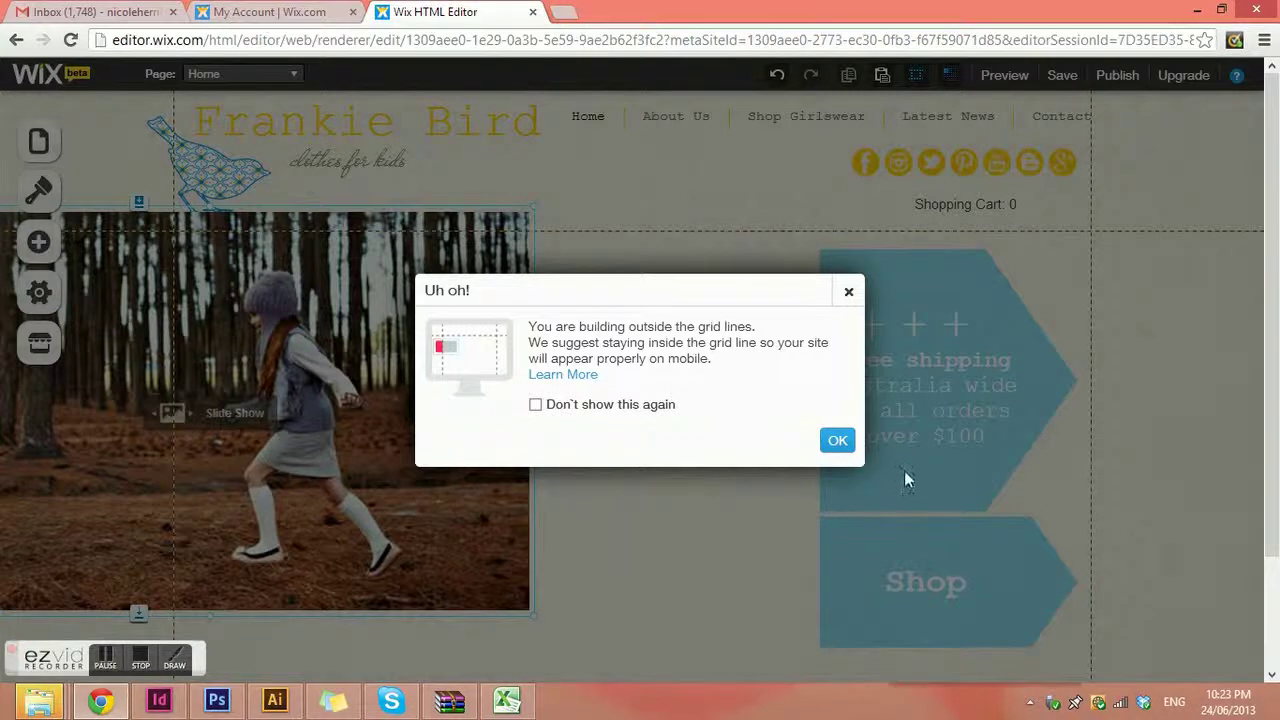
left_click(837, 440)
left_click_drag(362, 332, 655, 381)
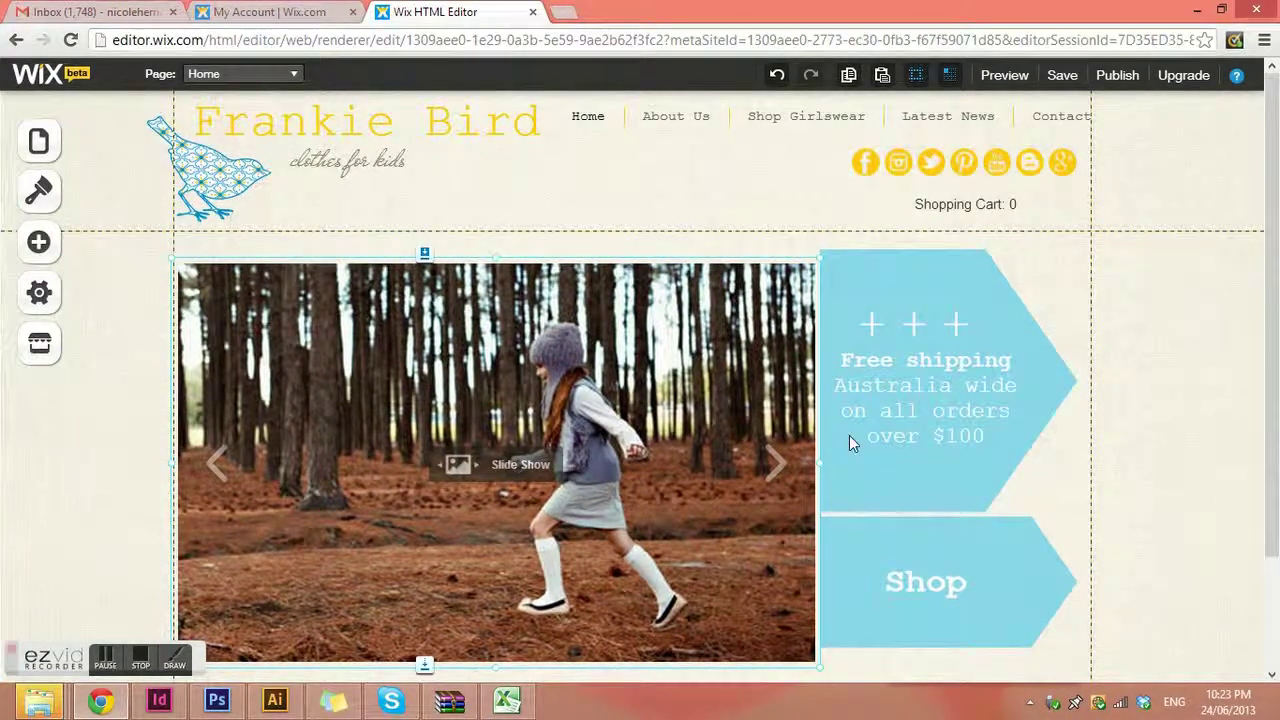
left_click_drag(914, 556, 1063, 389)
left_click_drag(880, 345, 880, 385)
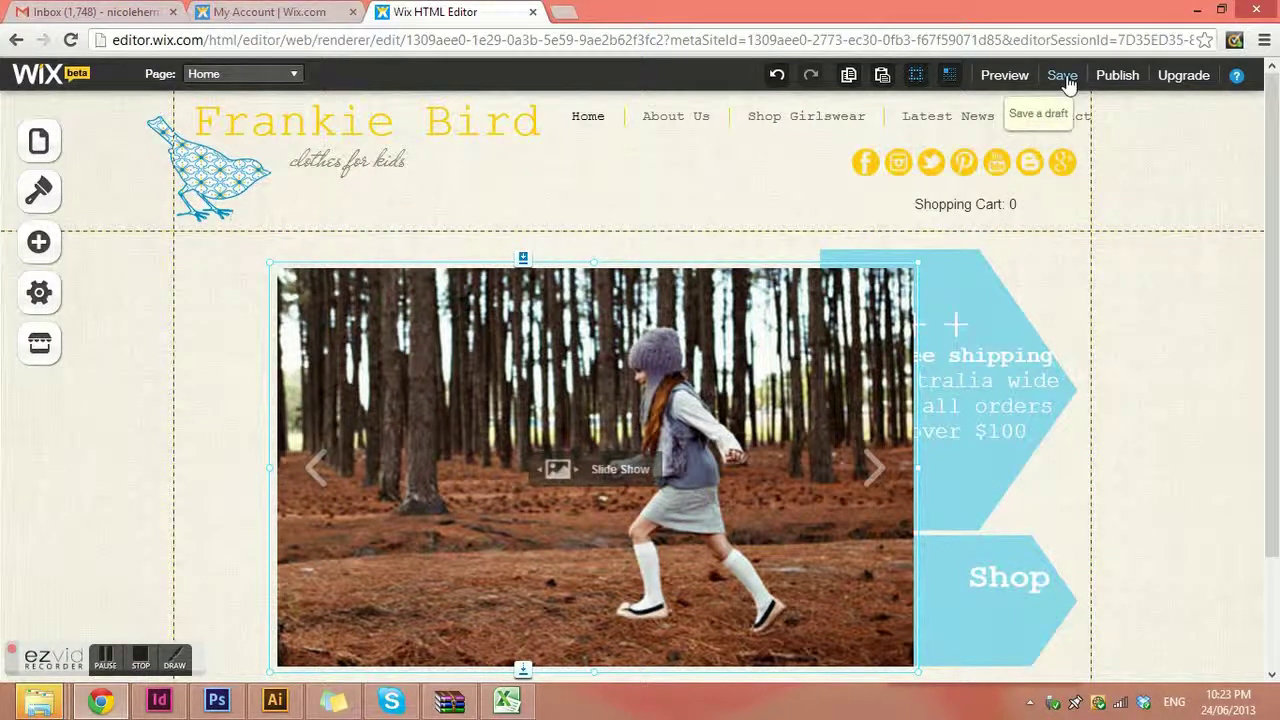
Leave the editor without saving the layout changes and reopen the Frankiebird site for editing
left_click(533, 12)
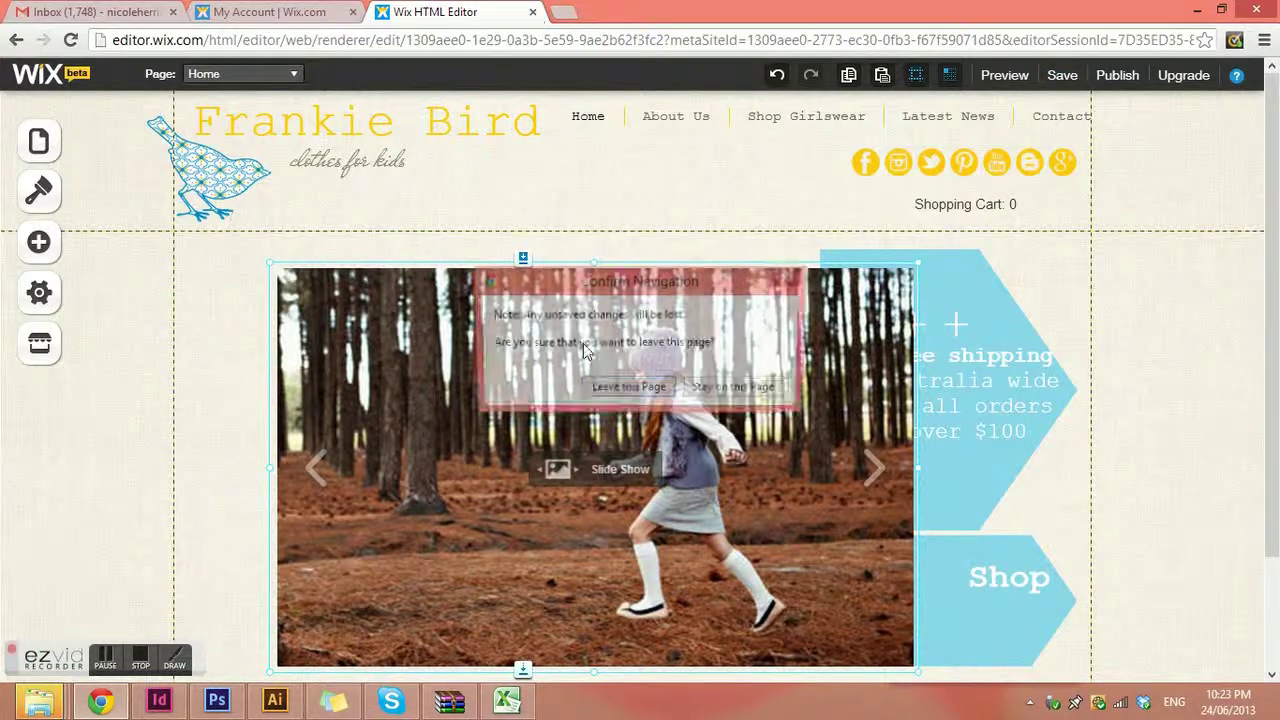
left_click(622, 389)
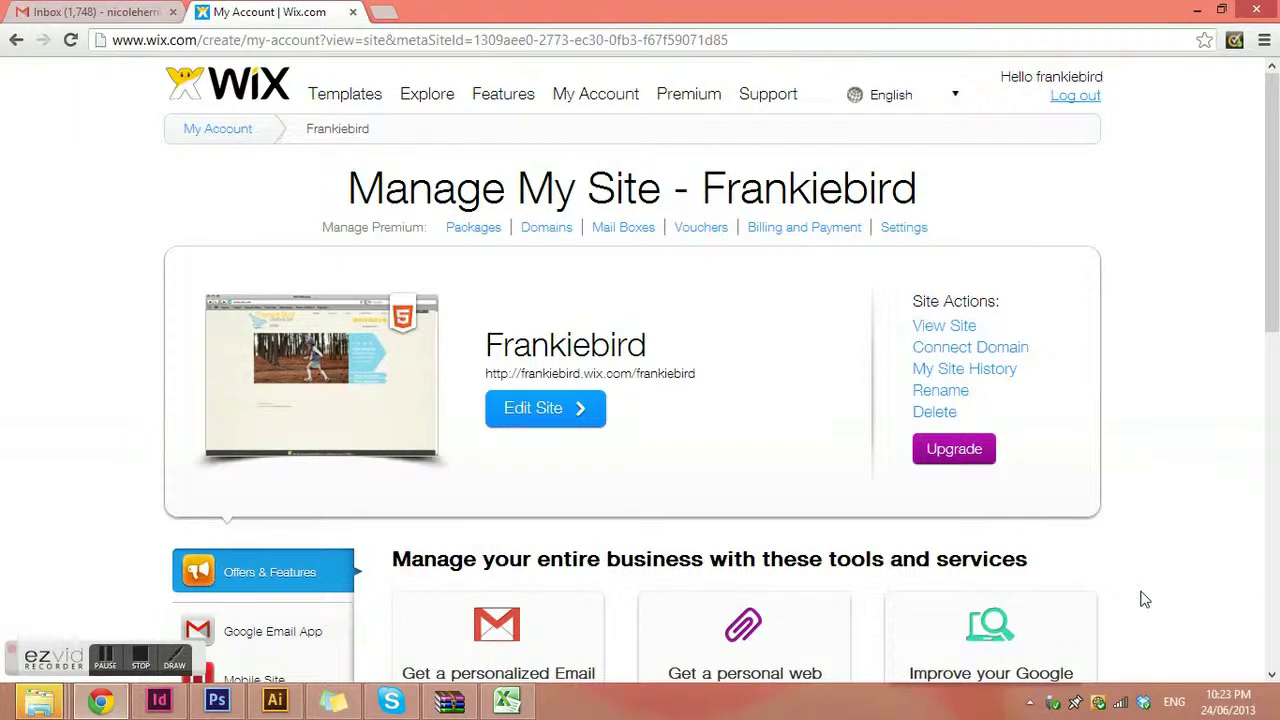
left_click(550, 410)
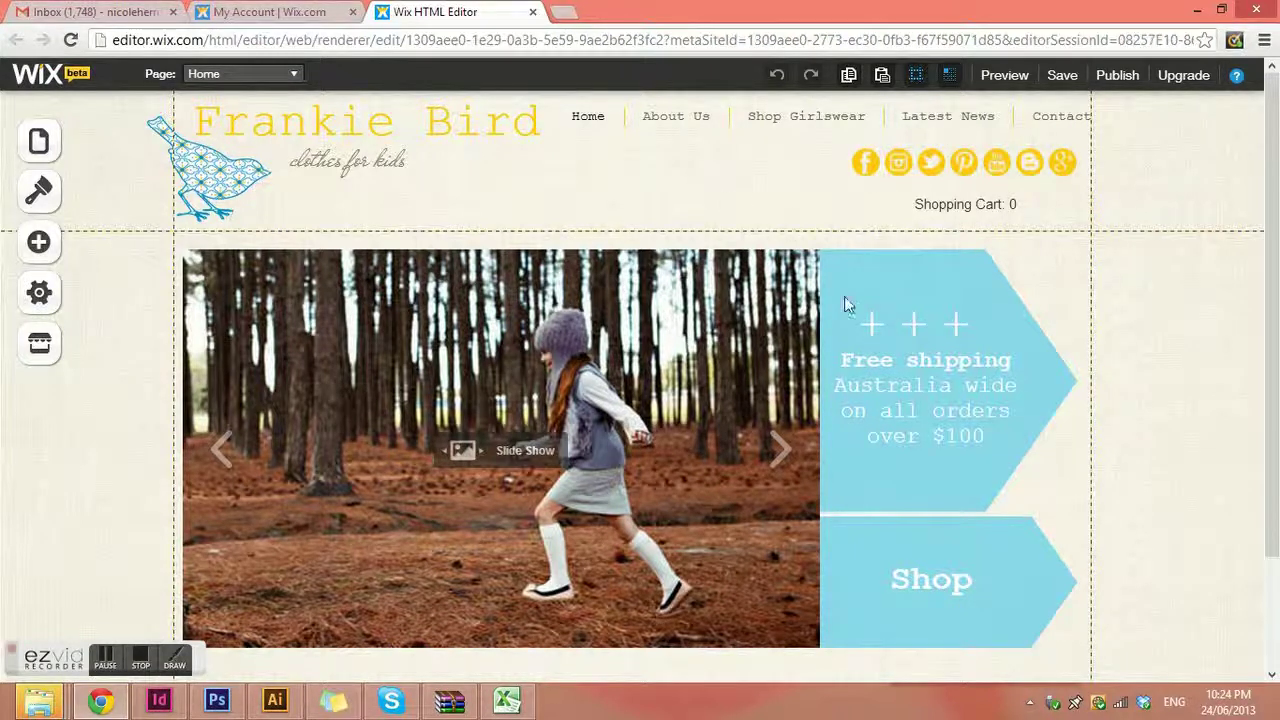
View the settings of the navigation menu and the header, and close them
left_click(676, 120)
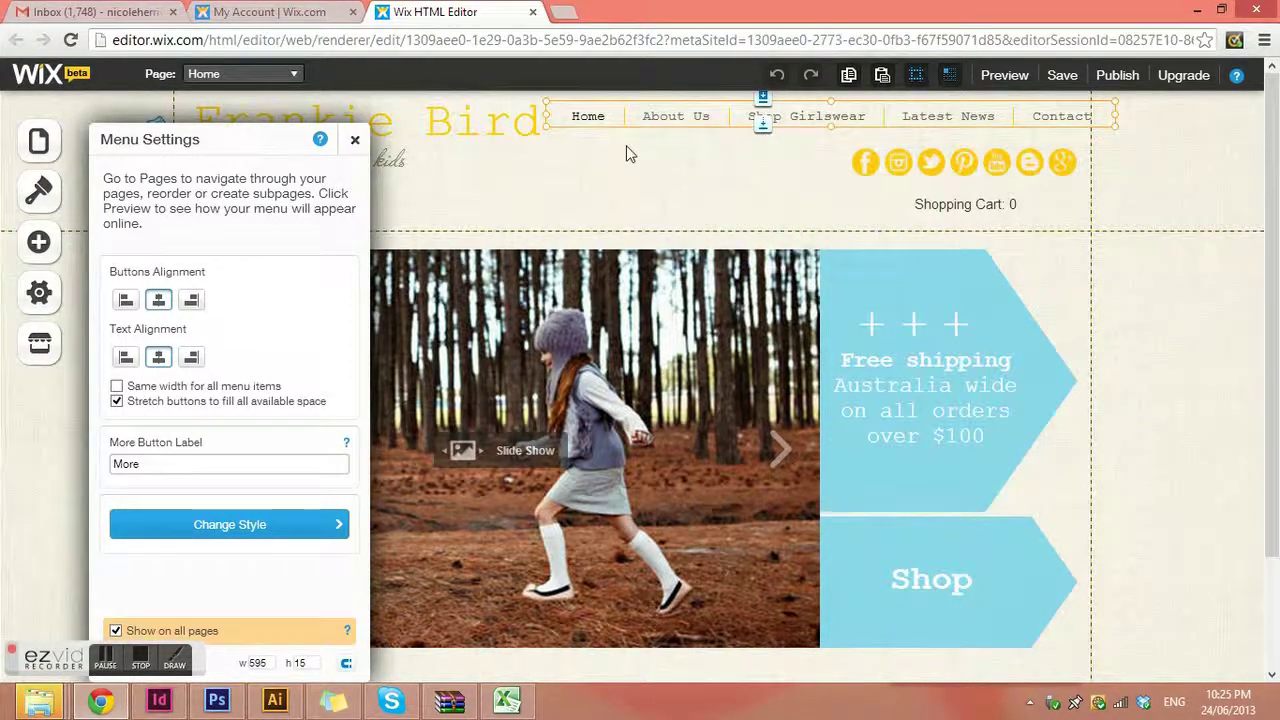
left_click(655, 195)
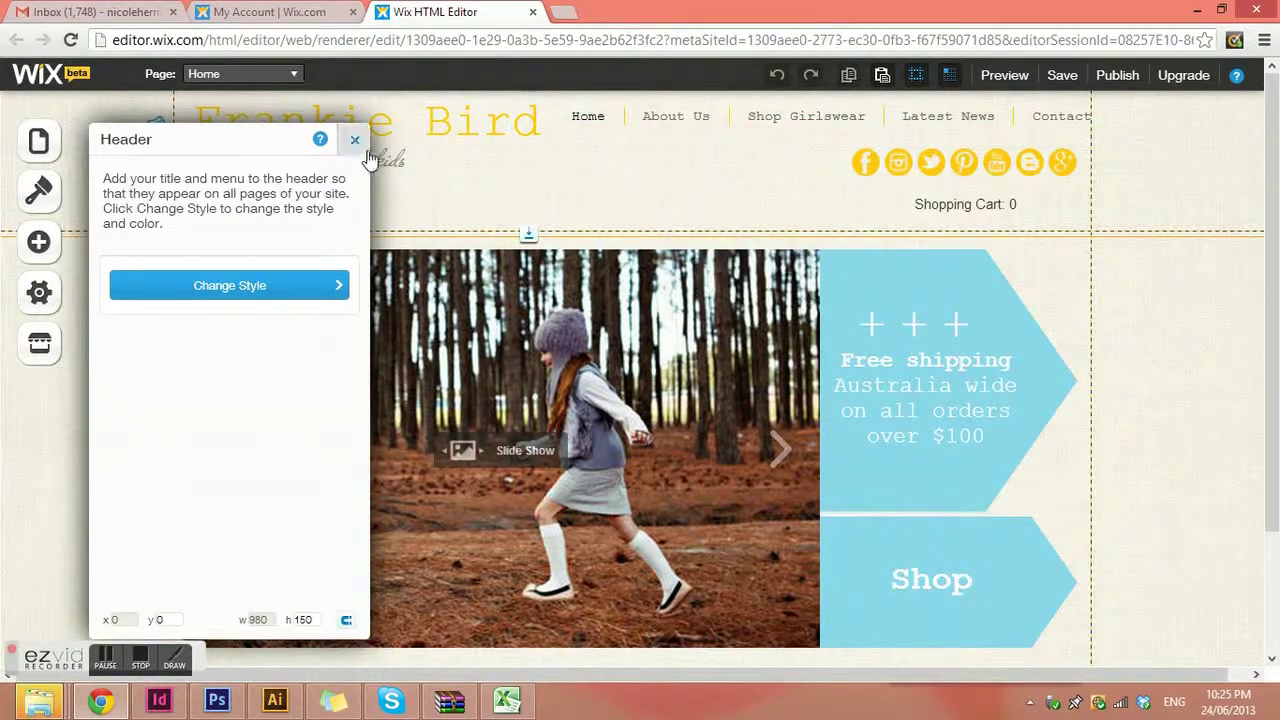
left_click(355, 140)
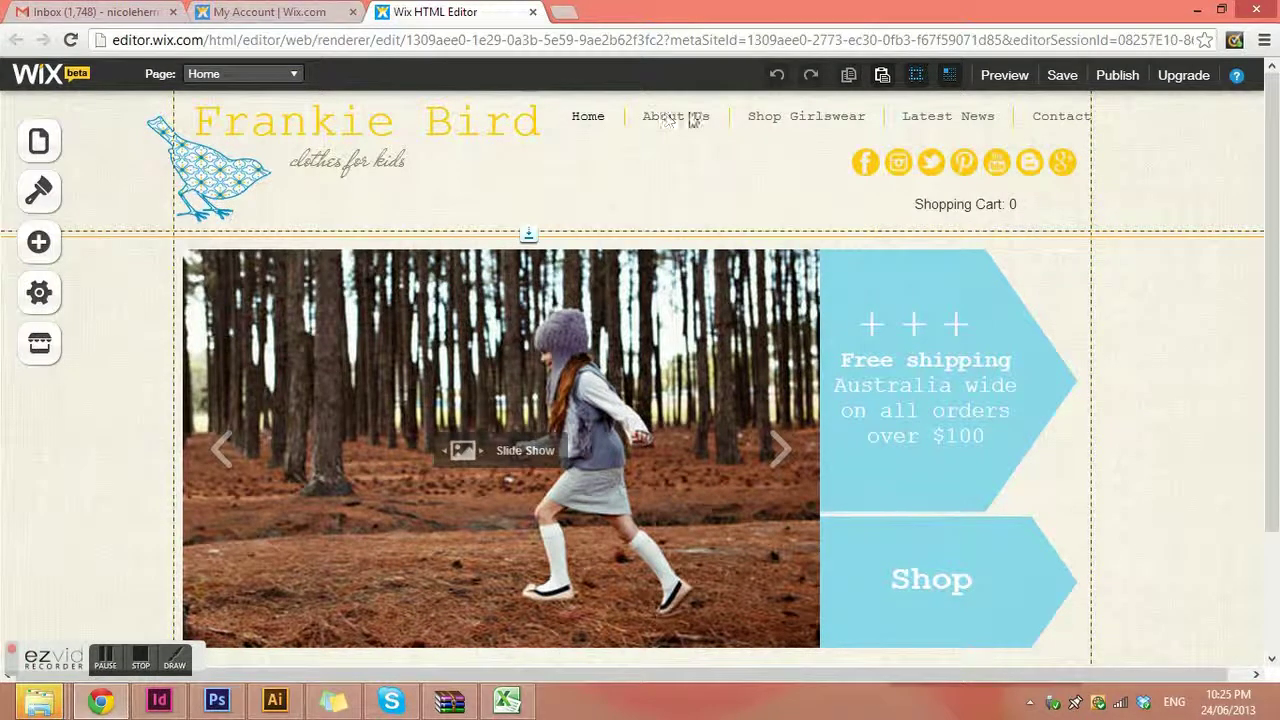
Show the list of the site's pages and open the Pages manager
left_click(208, 78)
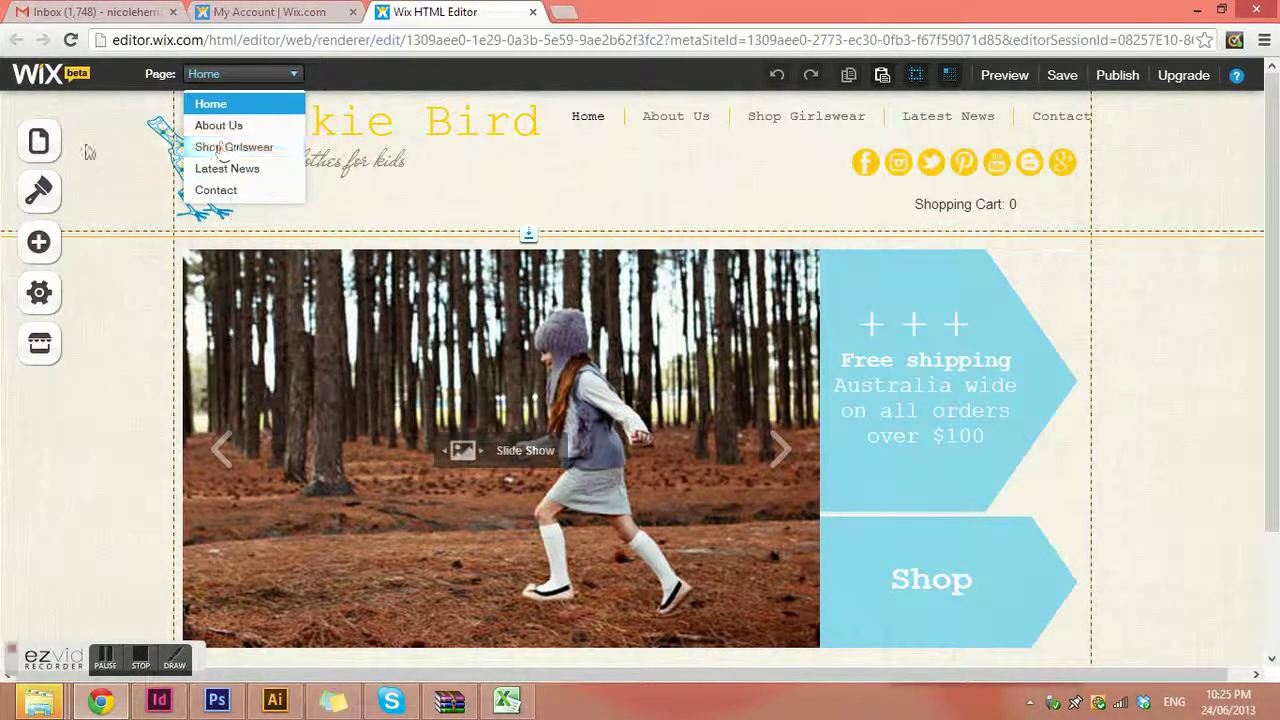
left_click(40, 145)
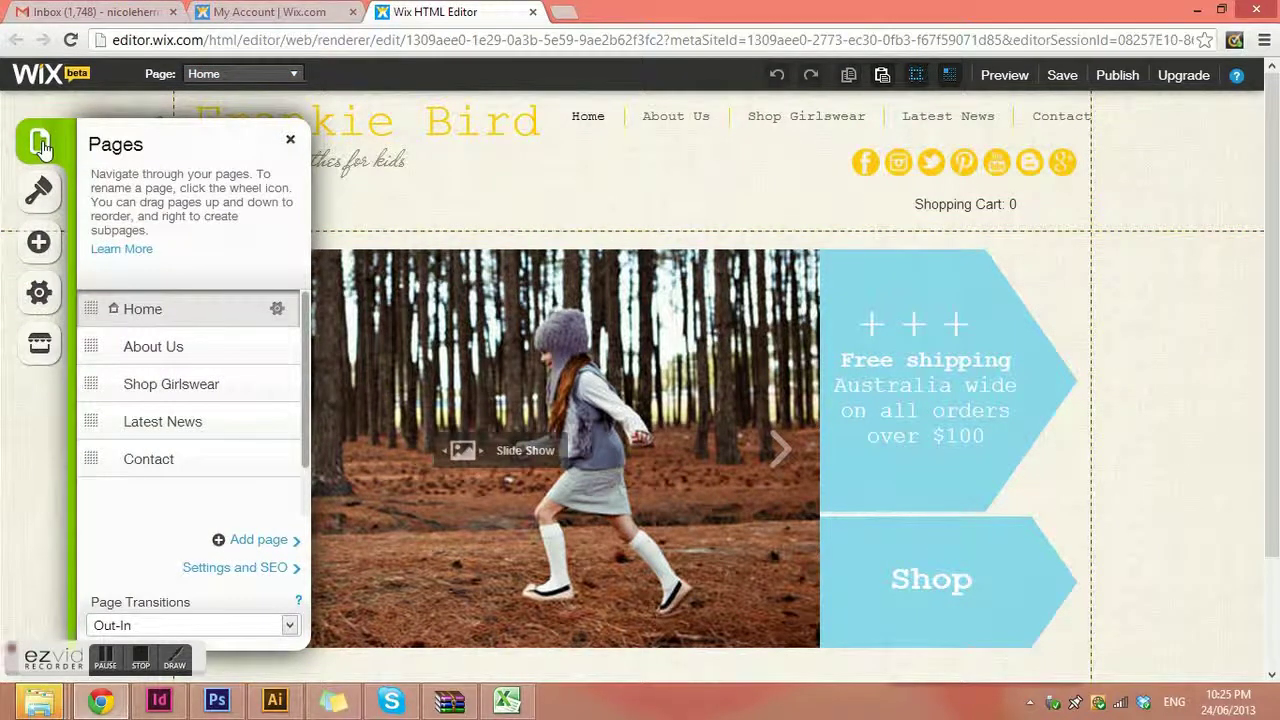
left_click(212, 76)
Try placing About Us after Latest News and nesting Shop Girlswear under About Us, restoring the original page order each time
left_click_drag(93, 346, 91, 346)
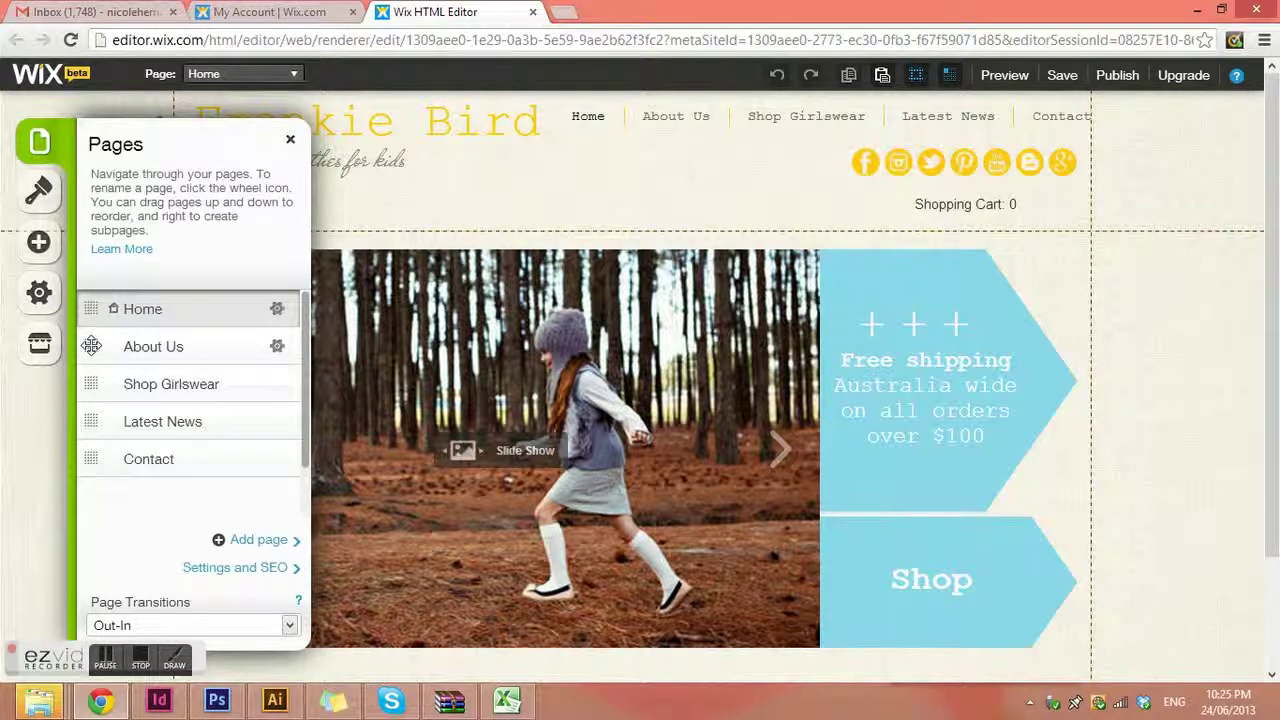
left_click_drag(91, 345, 91, 441)
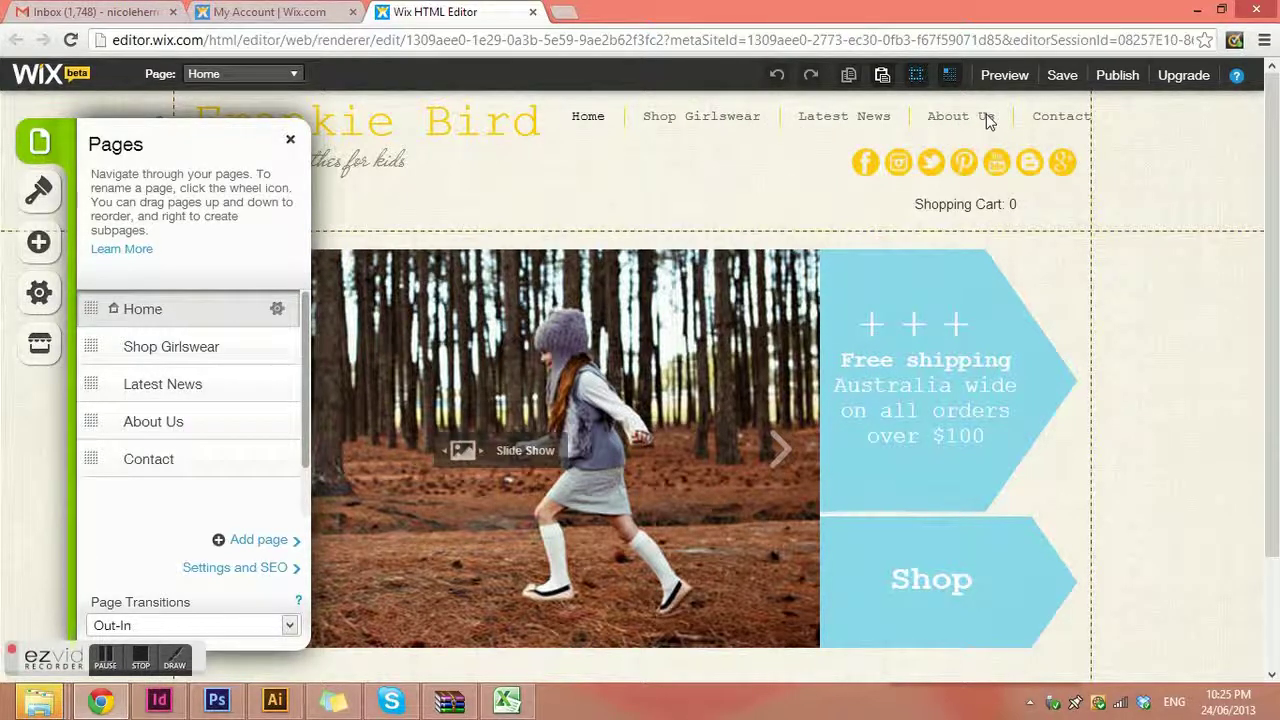
left_click_drag(106, 437, 88, 343)
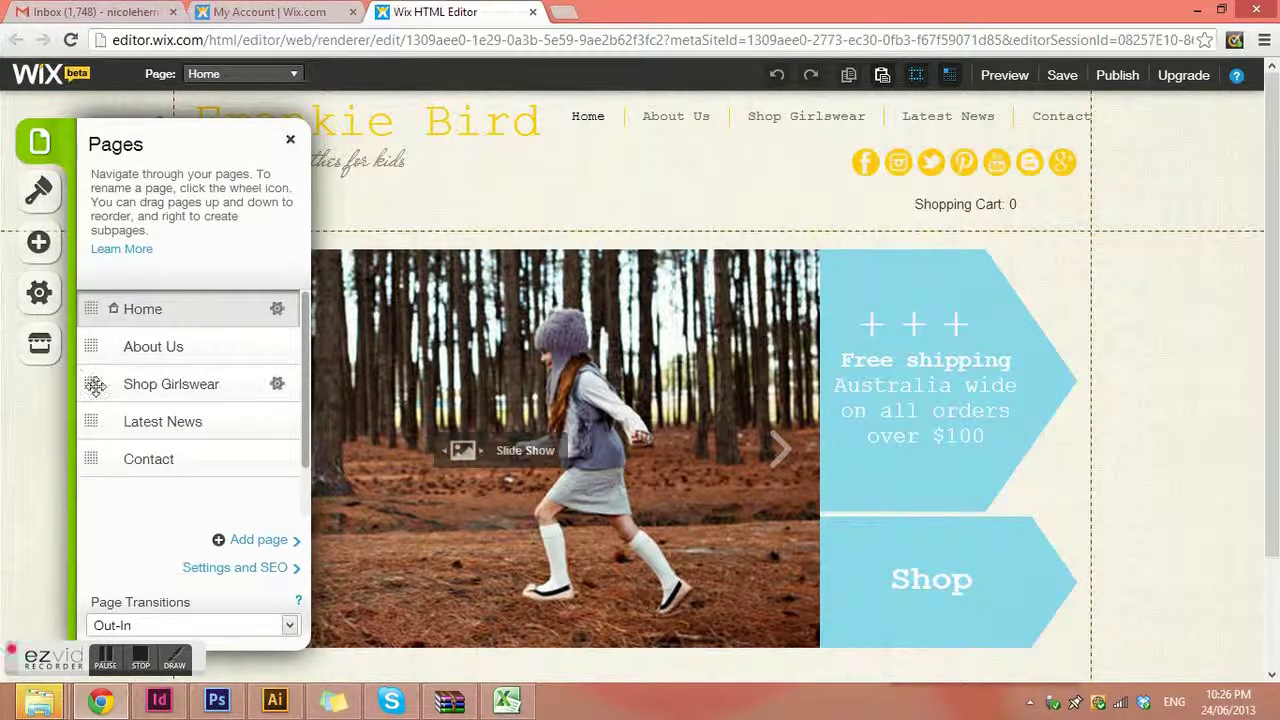
left_click_drag(92, 387, 112, 384)
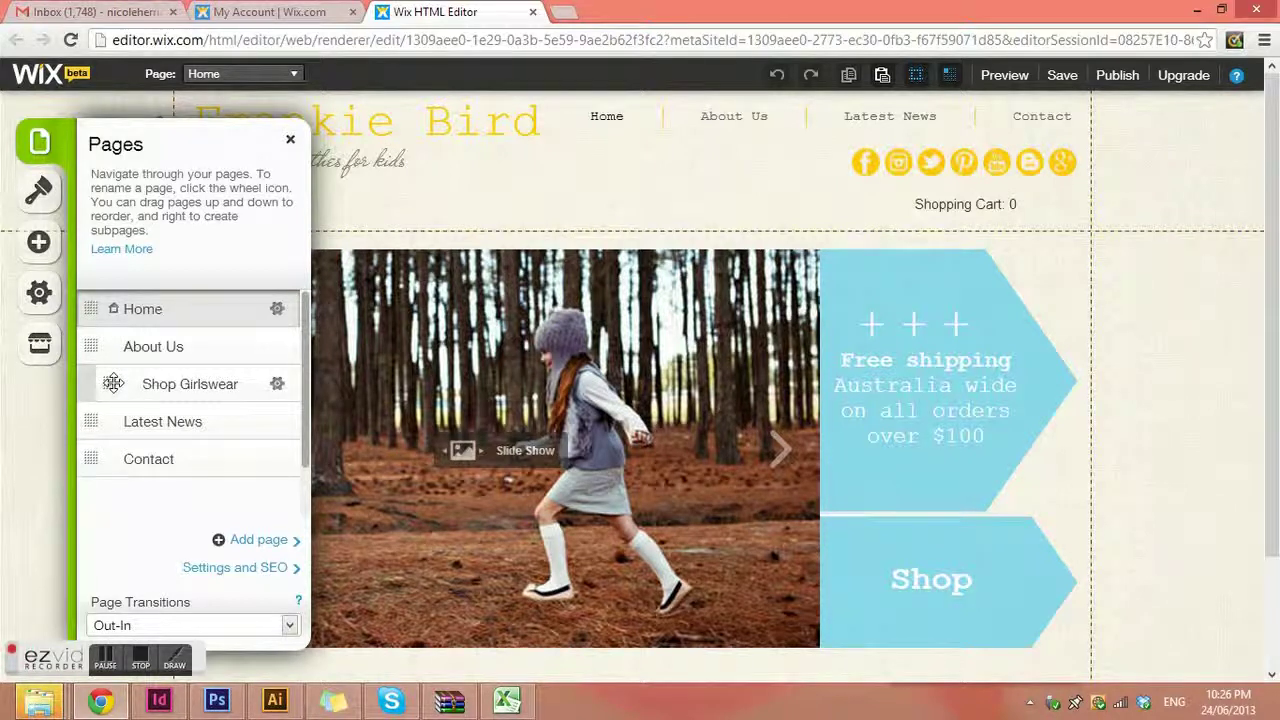
left_click_drag(103, 380, 91, 382)
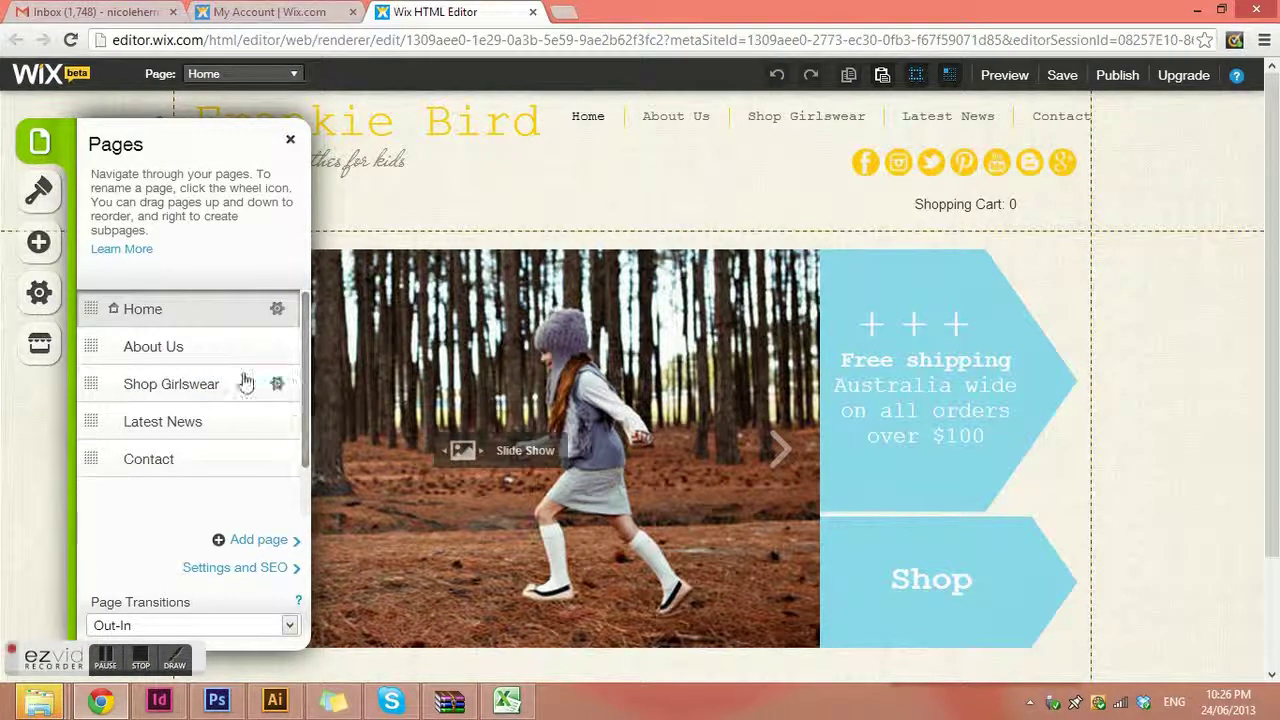
Switch to the About Us page and open its page settings
left_click(177, 348)
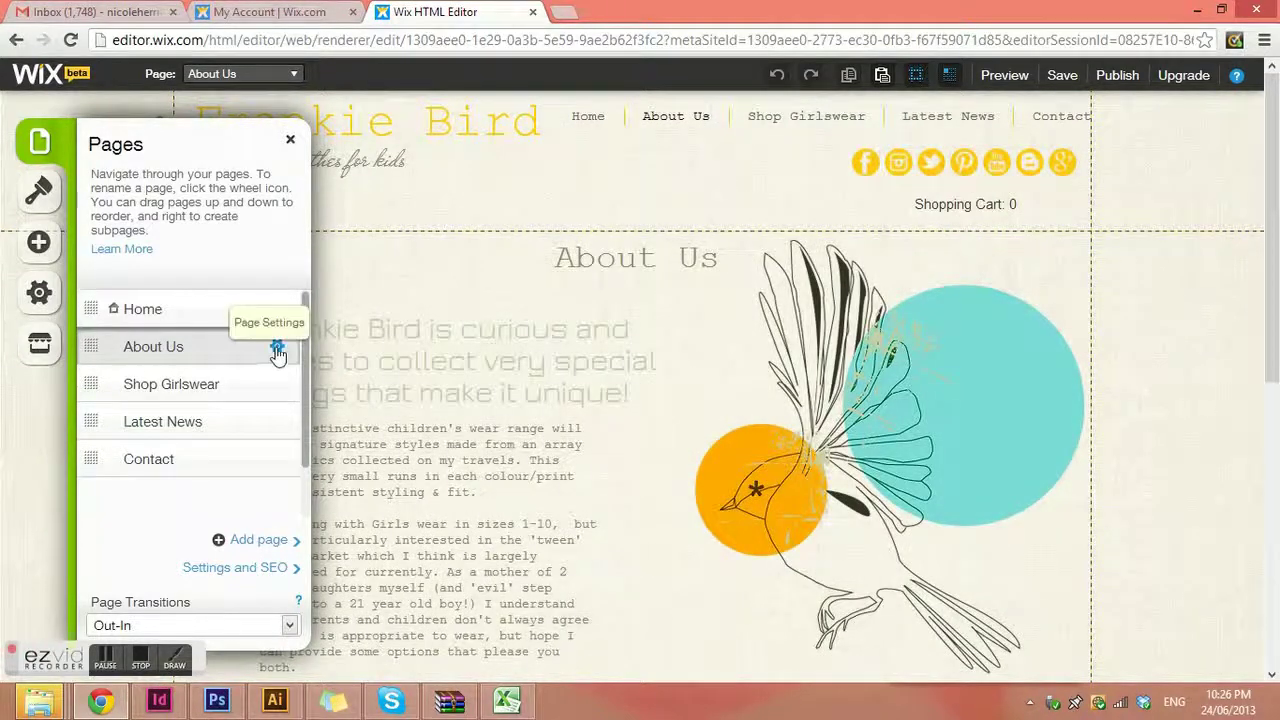
left_click(277, 350)
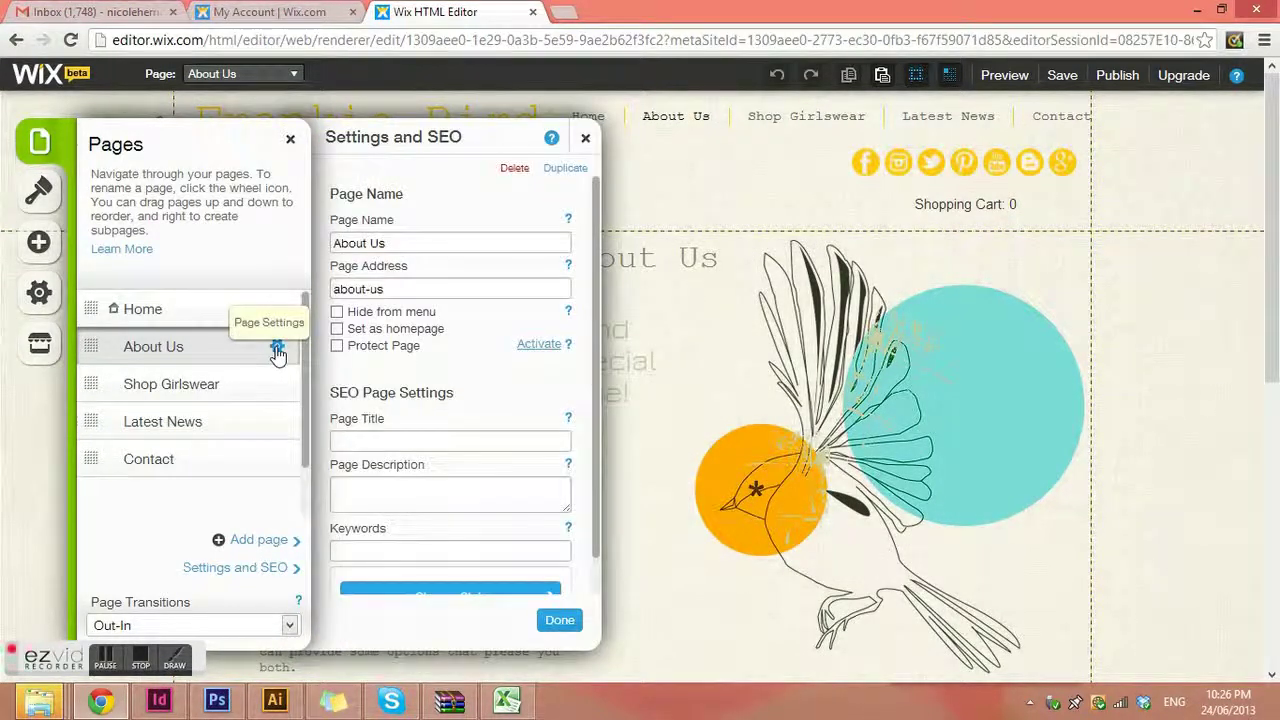
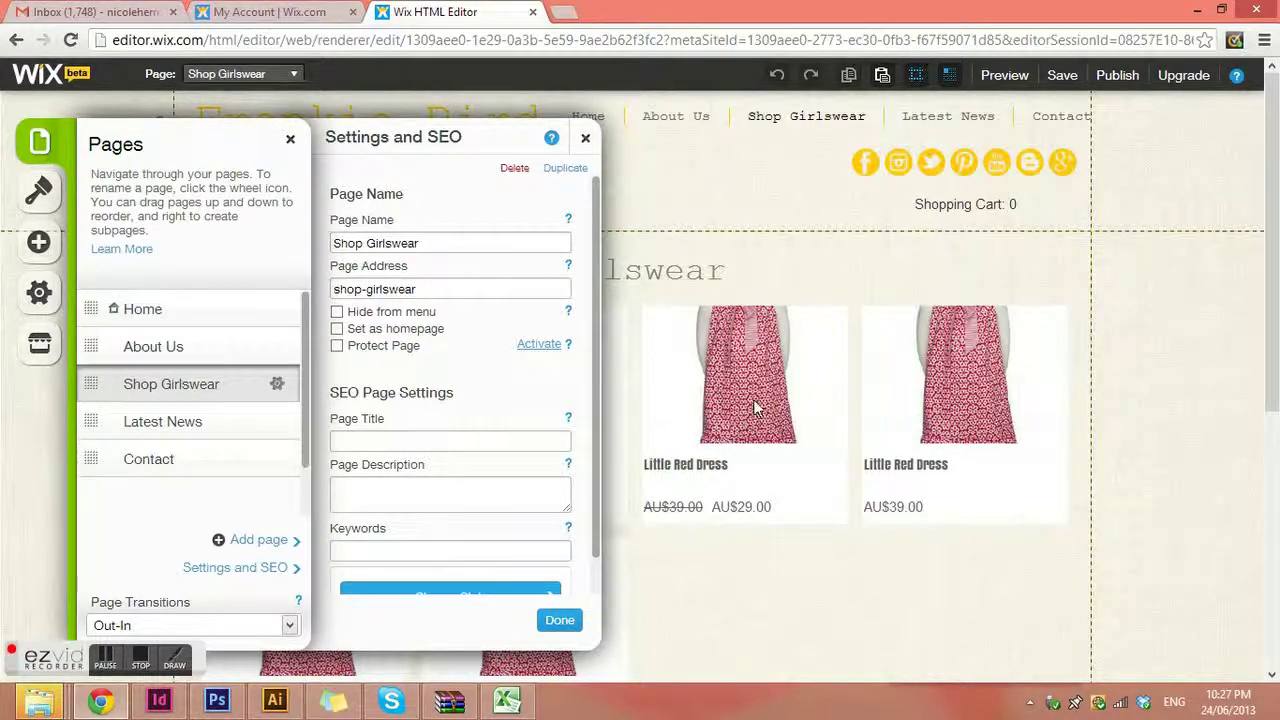
Duplicate the Shop Girlswear page as "Shop Boyswear" and place the copy directly after Shop Girlswear in the page order
left_click(565, 168)
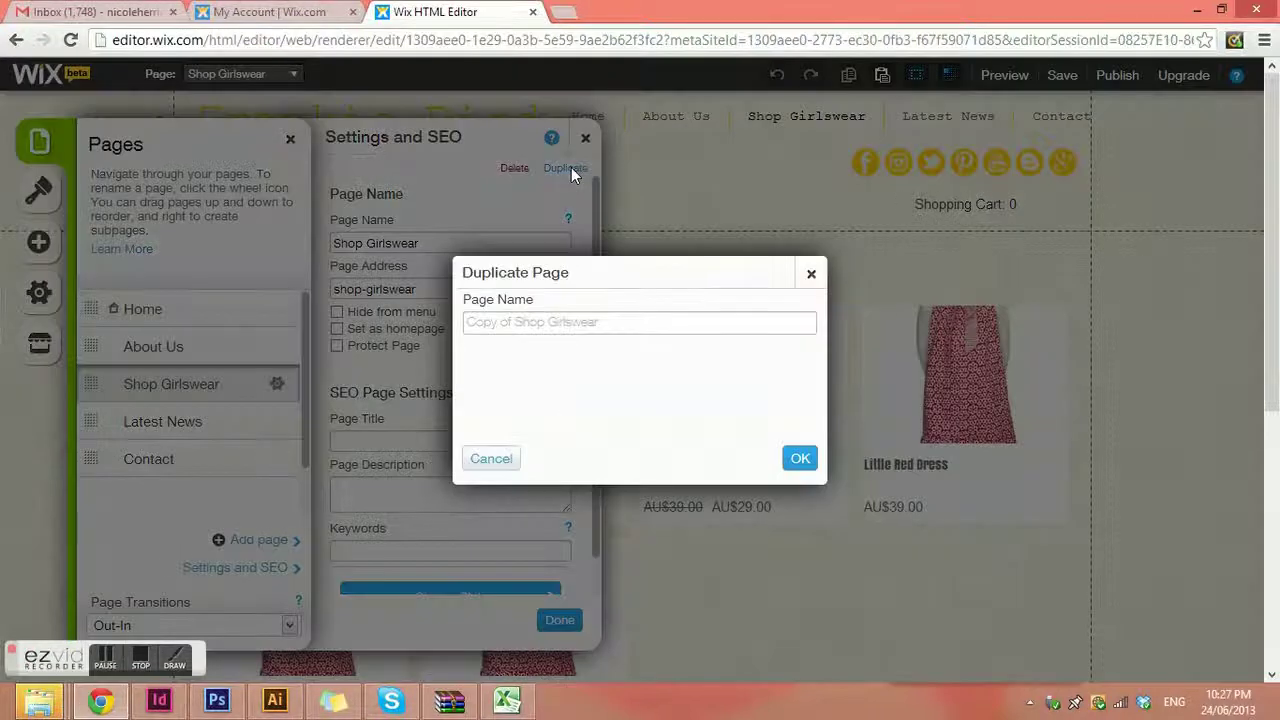
left_click(494, 321)
type("Shop Boyswear")
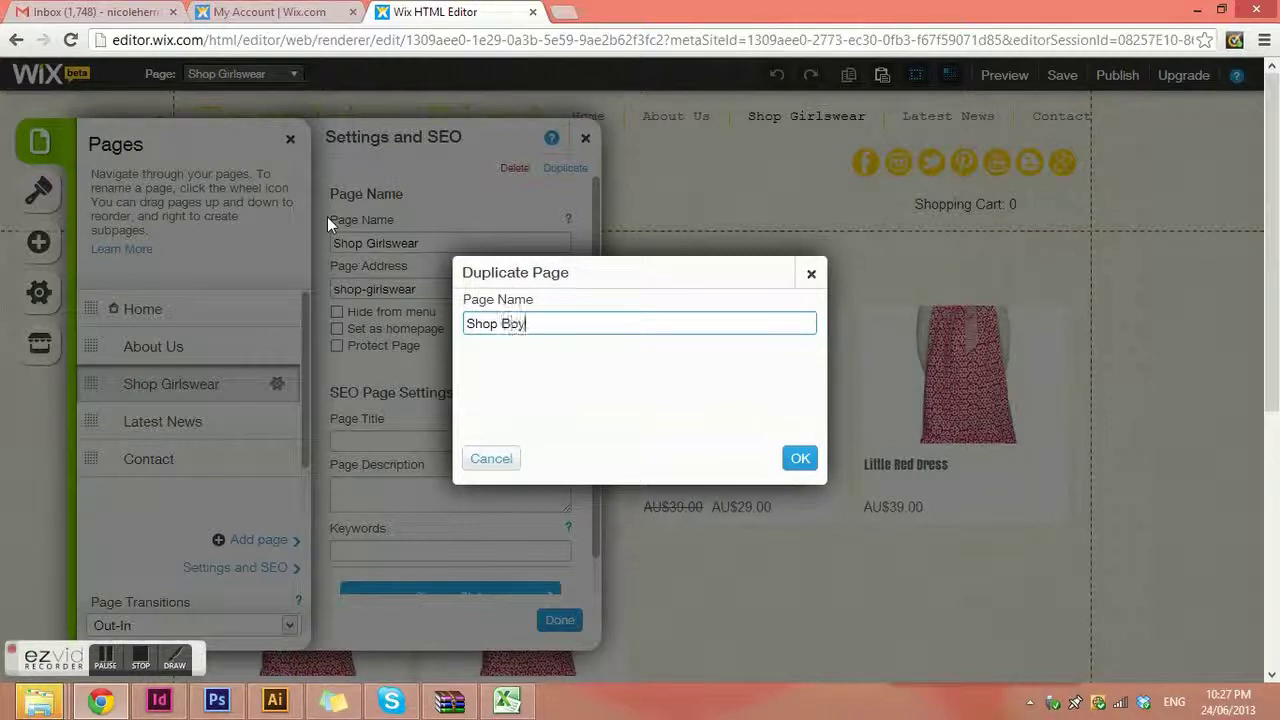
left_click(797, 459)
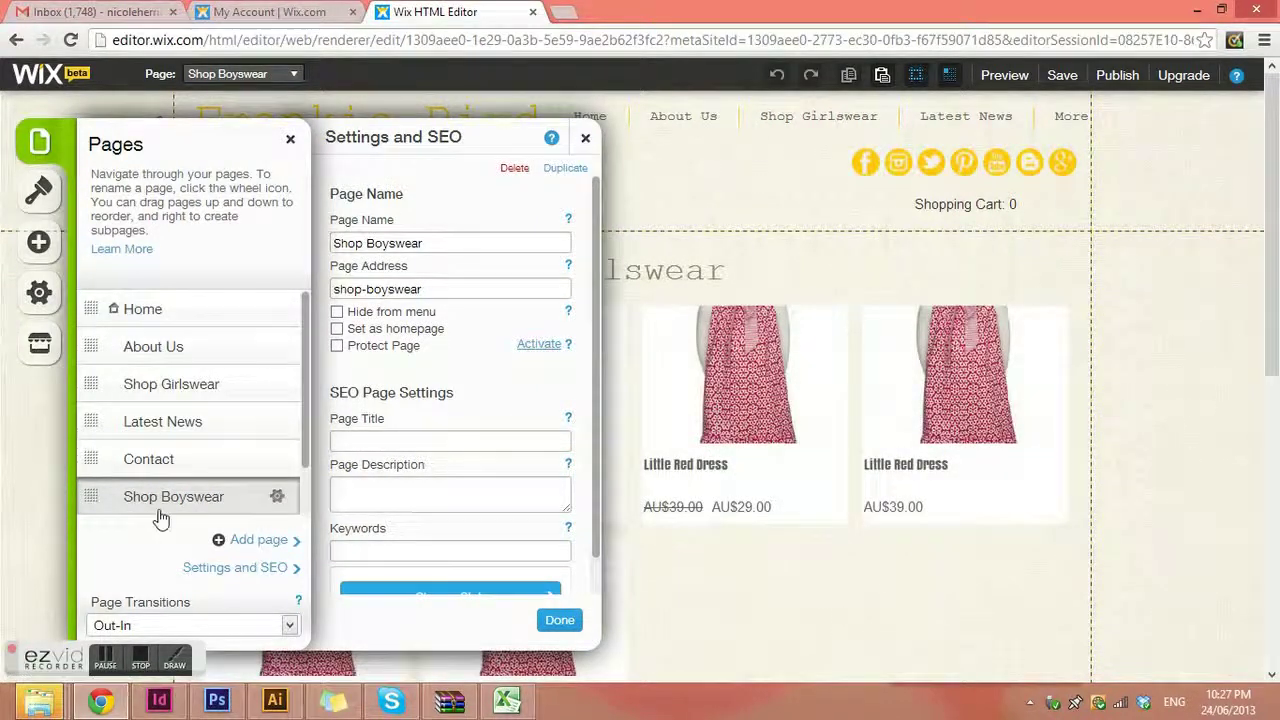
left_click_drag(90, 493, 88, 420)
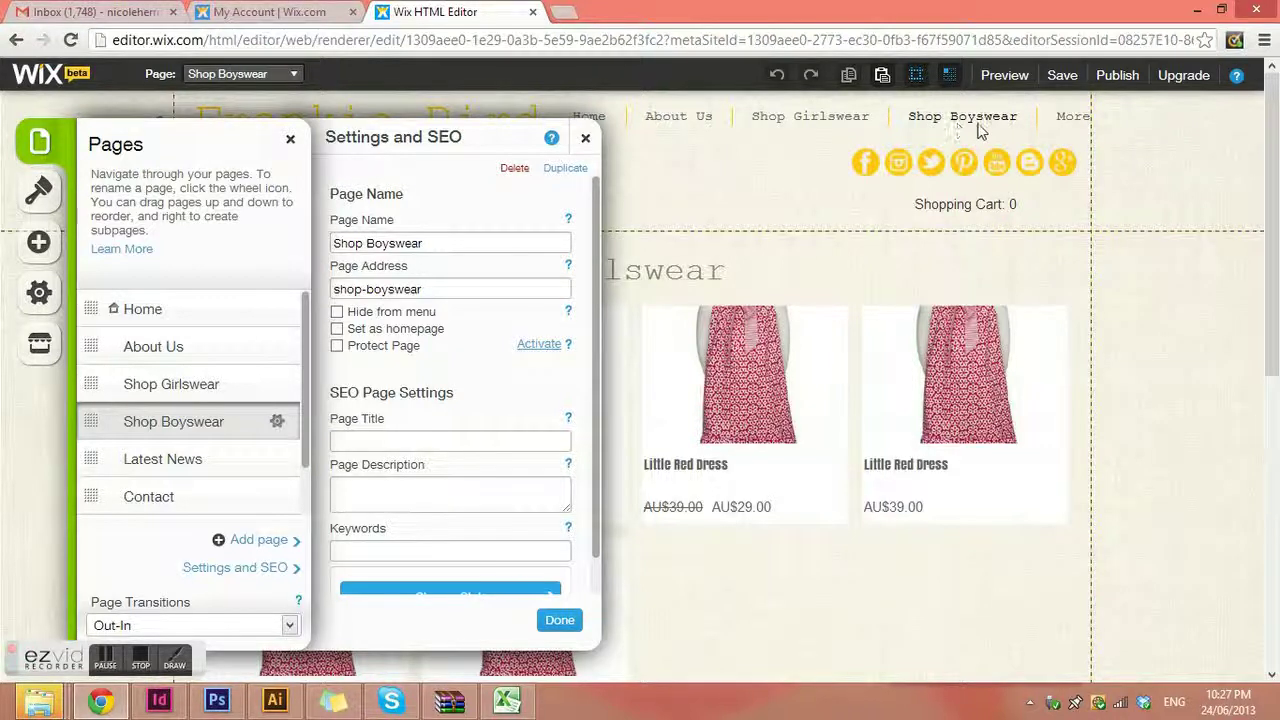
Widen the header navigation menu so every page from Home to Contact fits in one row, and close the page settings and Pages manager
left_click(1078, 120)
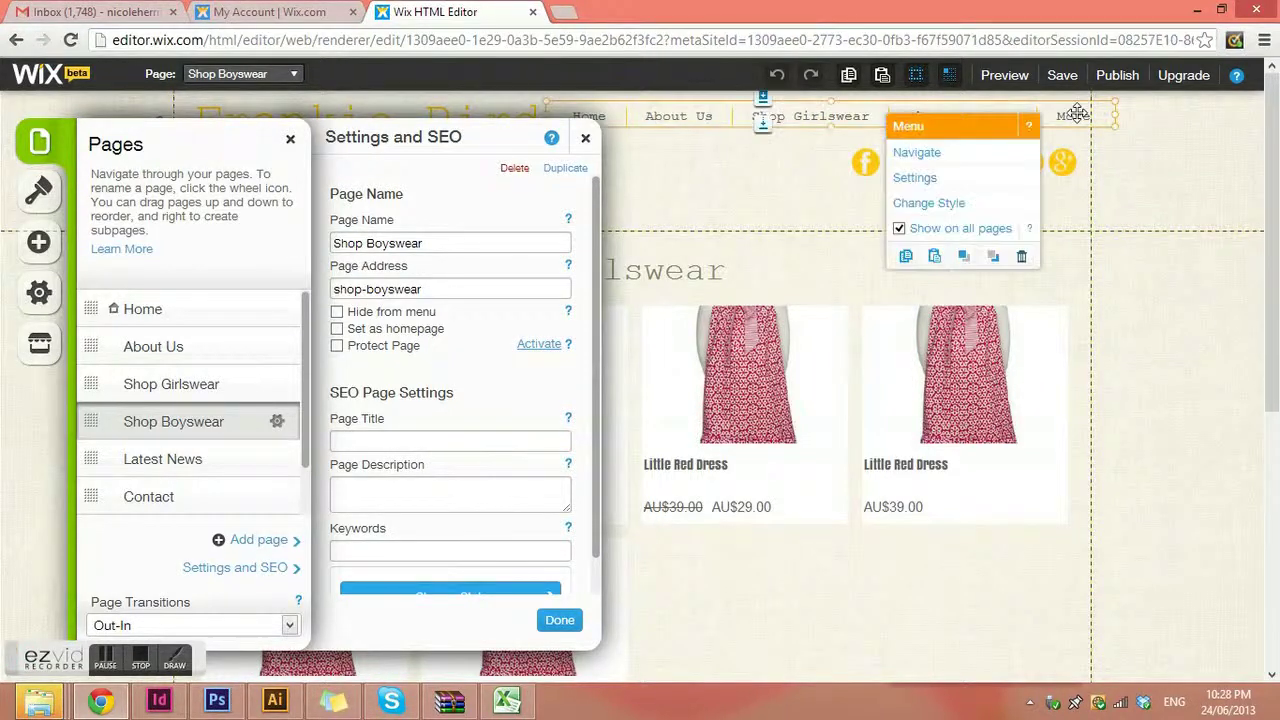
left_click_drag(1118, 117, 1240, 118)
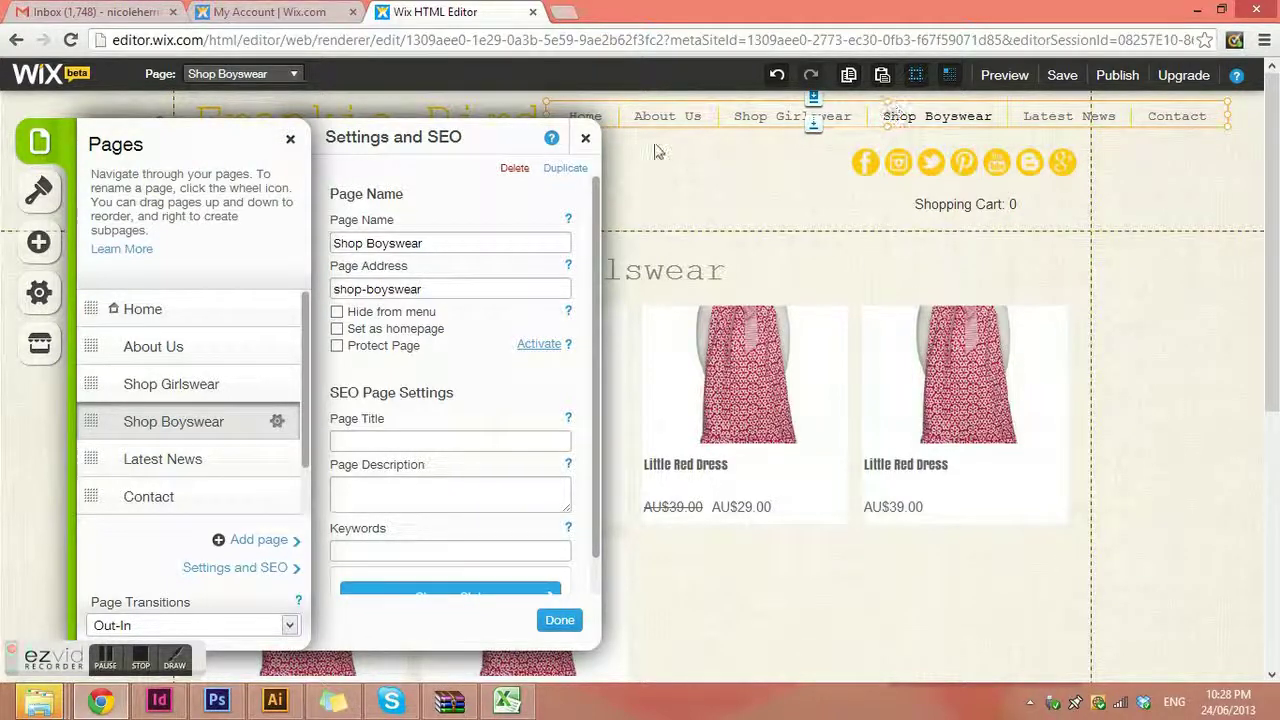
left_click(586, 141)
left_click(290, 138)
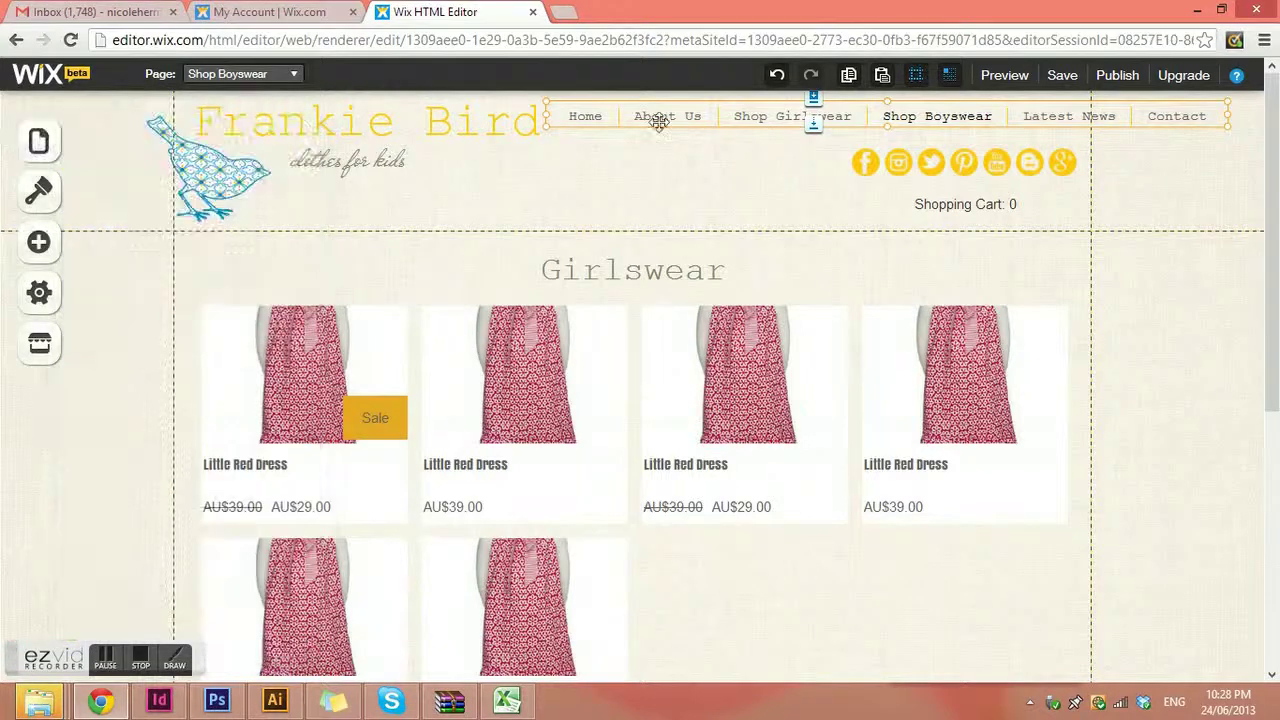
Try the navigation menu below the site title, and place it back in the upper header just beside the Frankie Bird title
left_click_drag(661, 117, 371, 209)
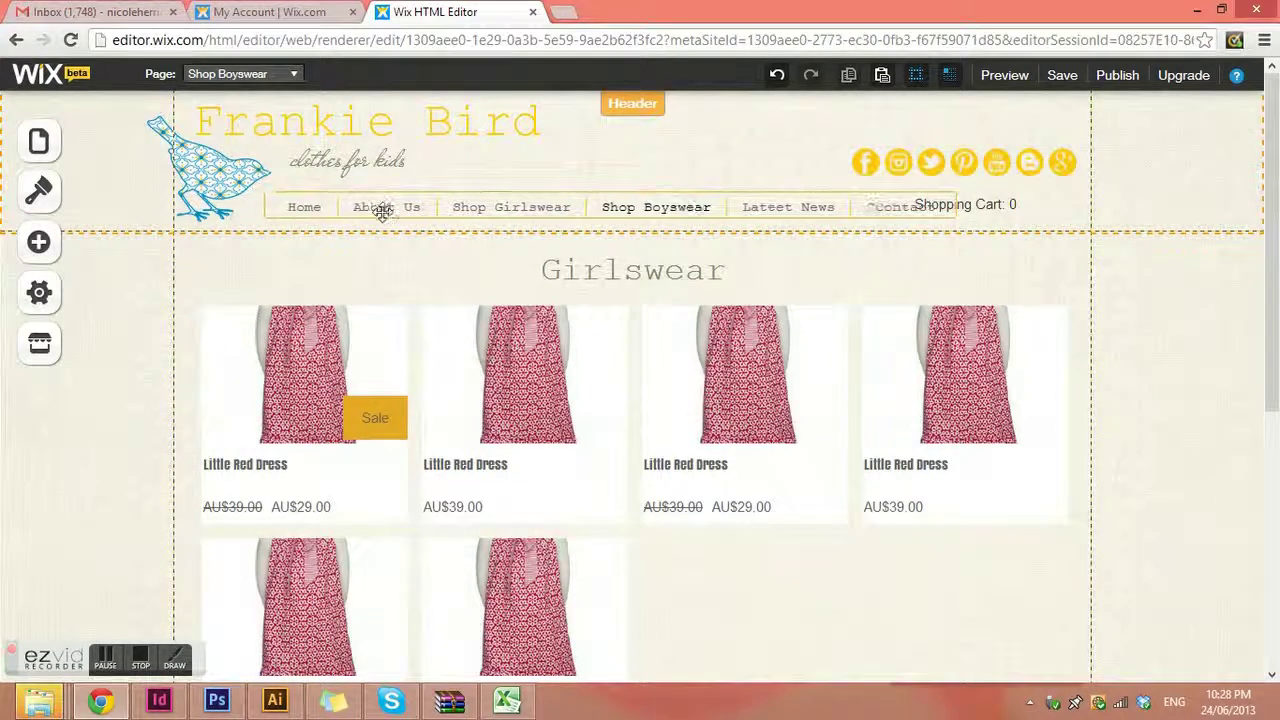
left_click_drag(806, 200, 955, 115)
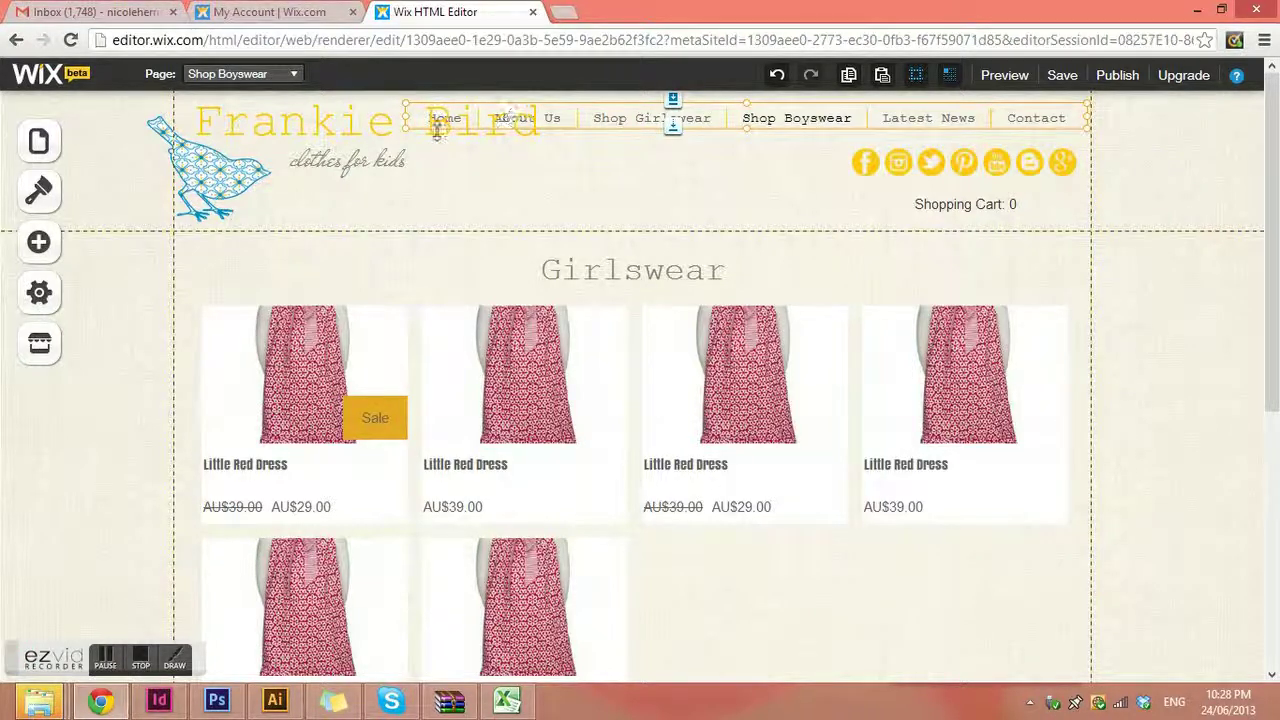
left_click_drag(920, 122, 1037, 123)
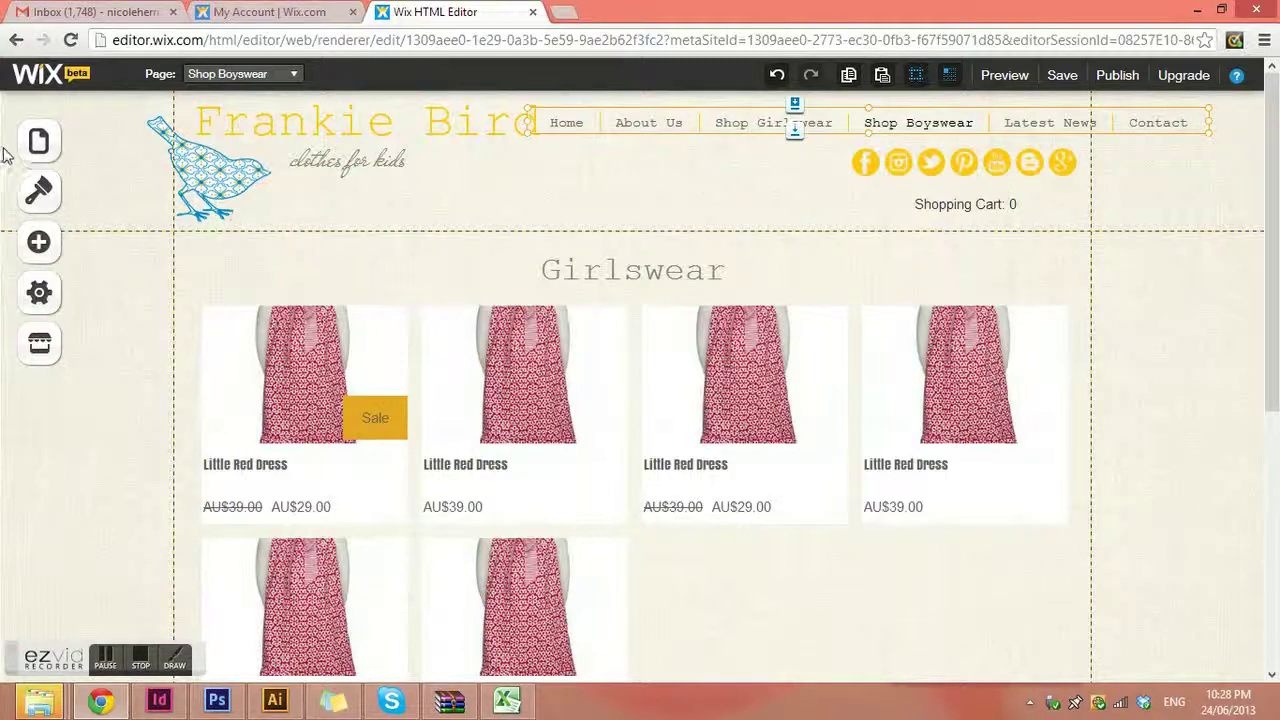
Open the Shop Boyswear page settings and try hiding the page from the menu, restoring its visibility
left_click(39, 141)
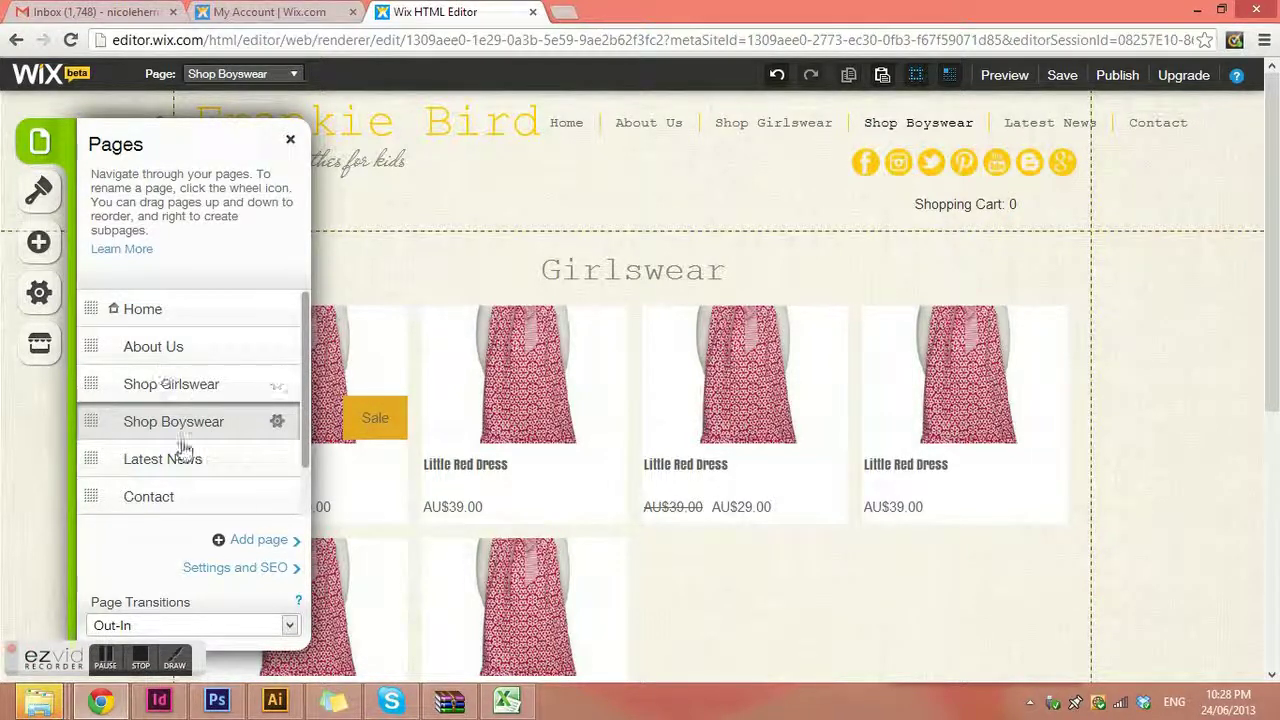
left_click(274, 424)
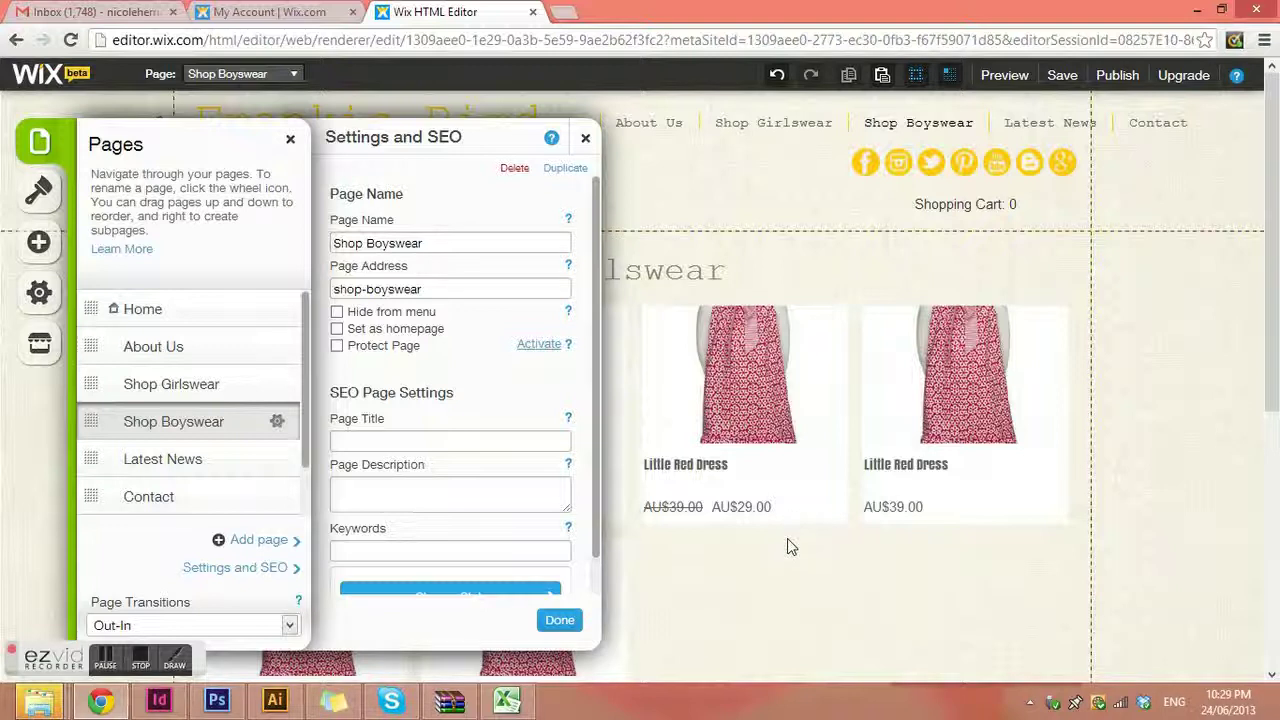
left_click(338, 315)
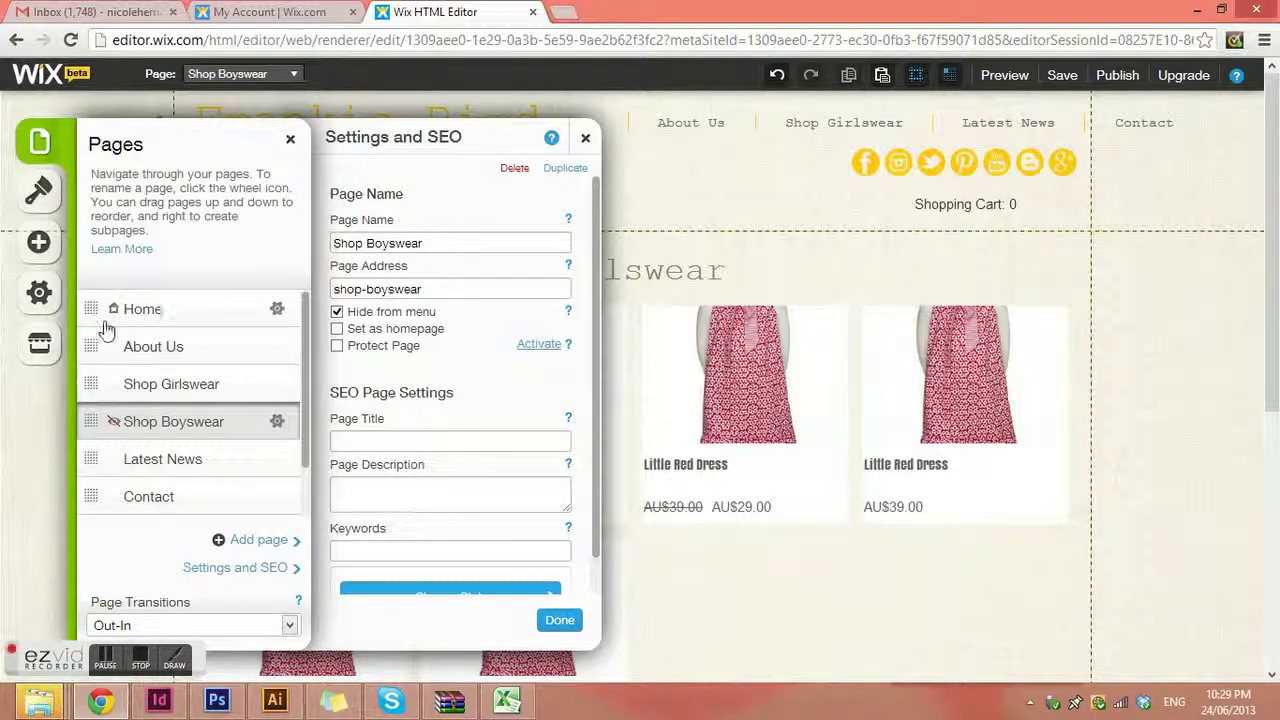
left_click(337, 311)
Review Shop Boyswear's page protection options, keeping No Restriction, and its SEO fields, and finish with the page settings
left_click(338, 346)
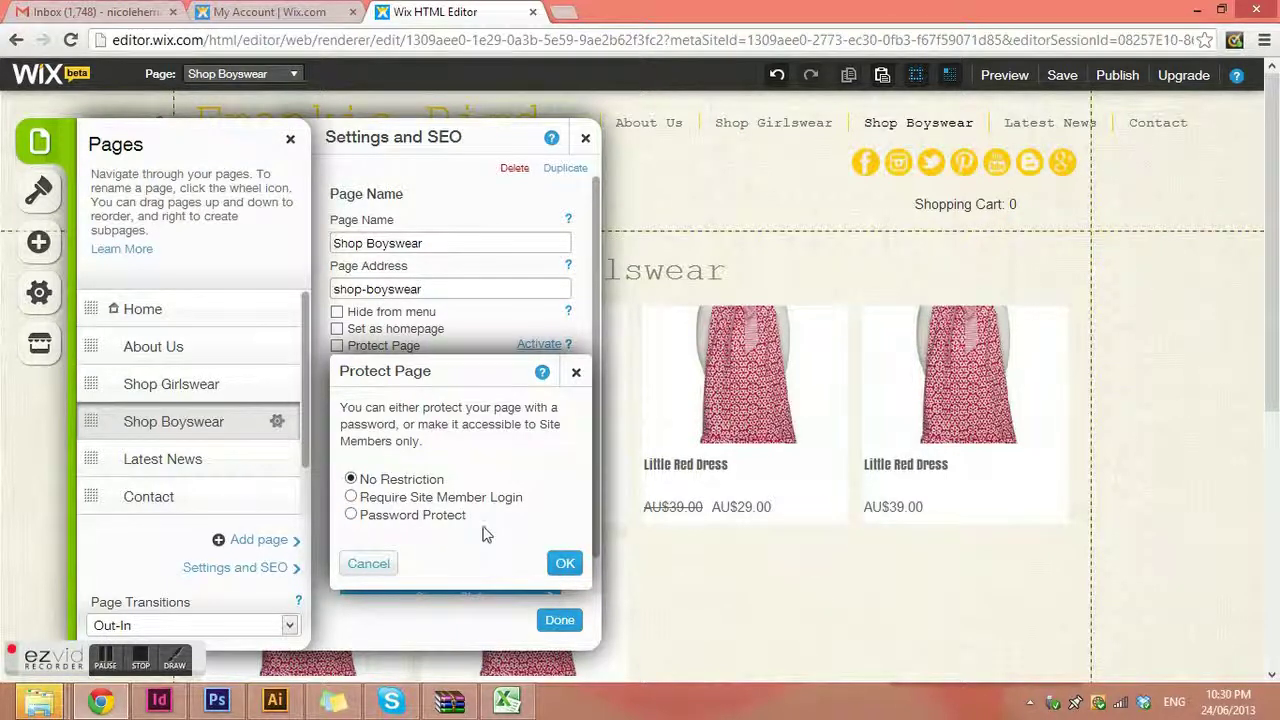
left_click(565, 563)
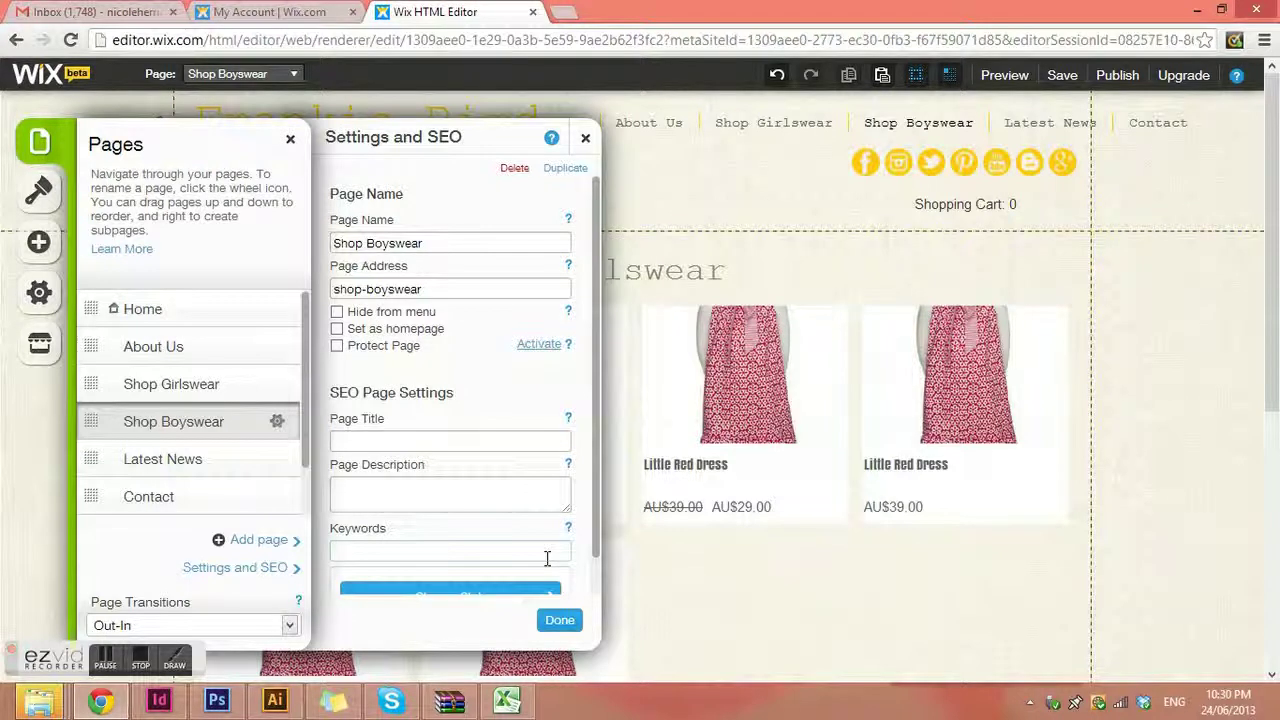
left_click(518, 438)
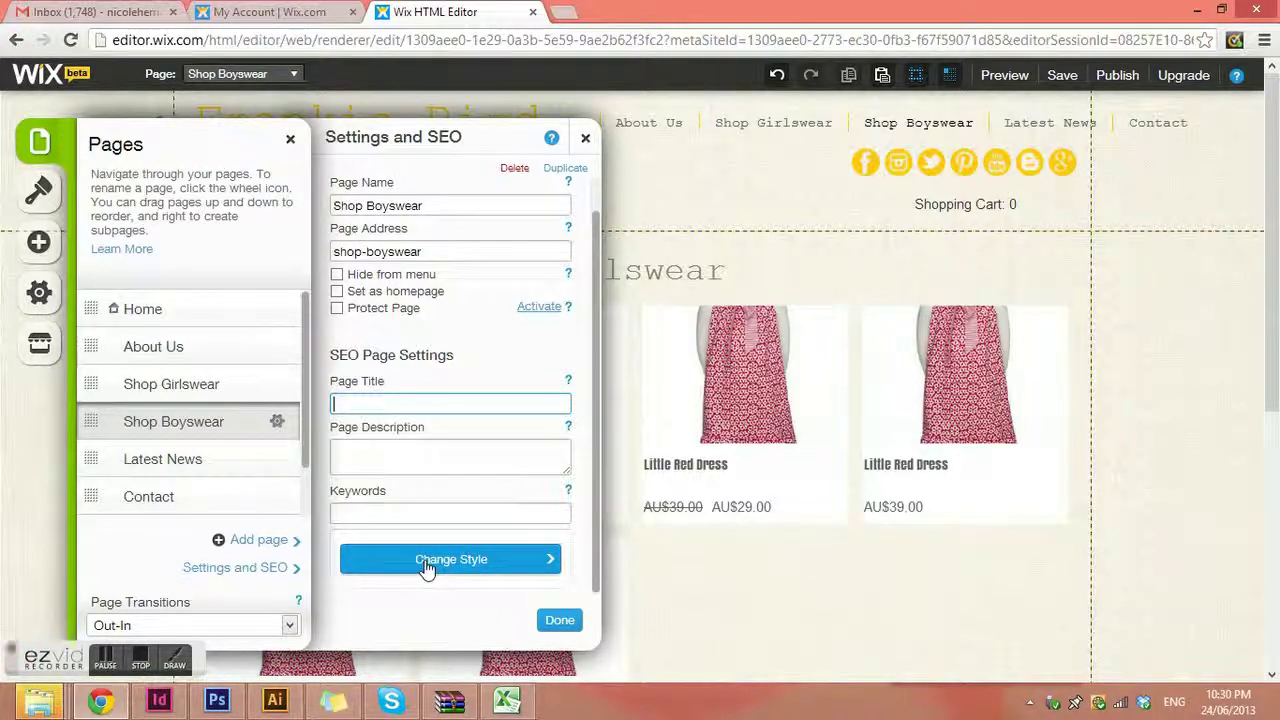
left_click(558, 621)
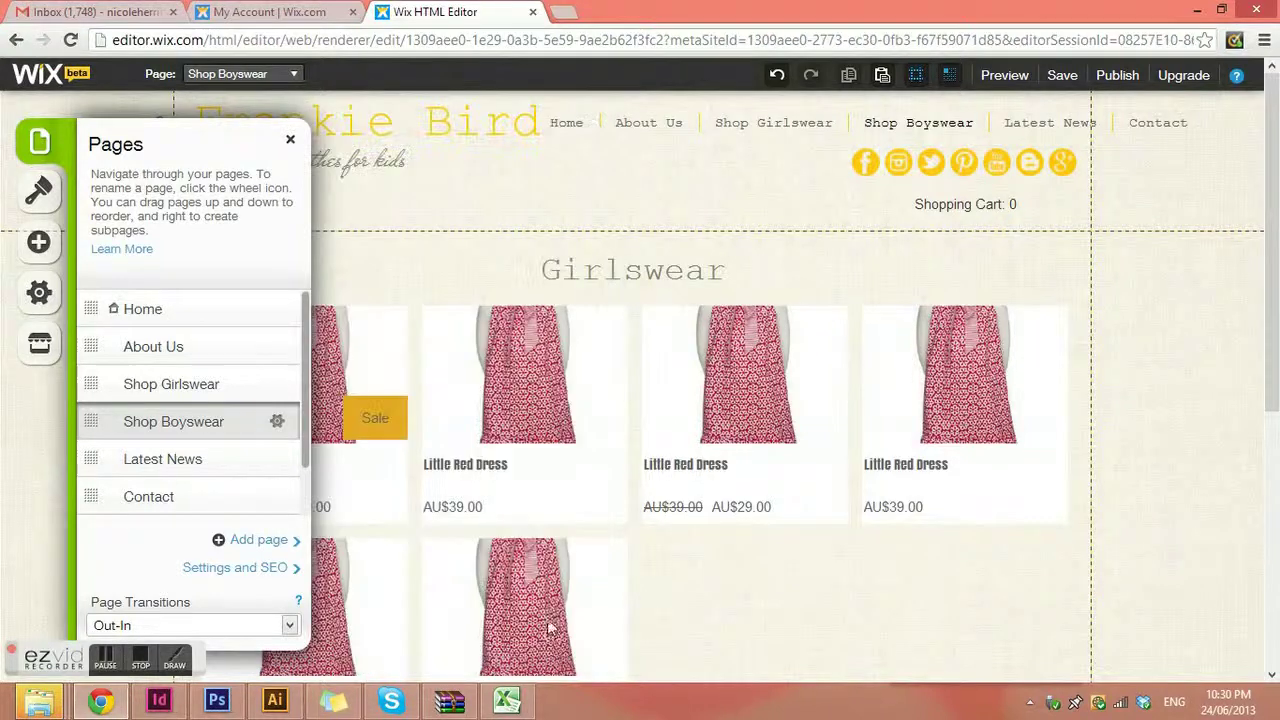
Start adding a page and preview the About2 to About4, Services and Price List layouts
left_click(262, 541)
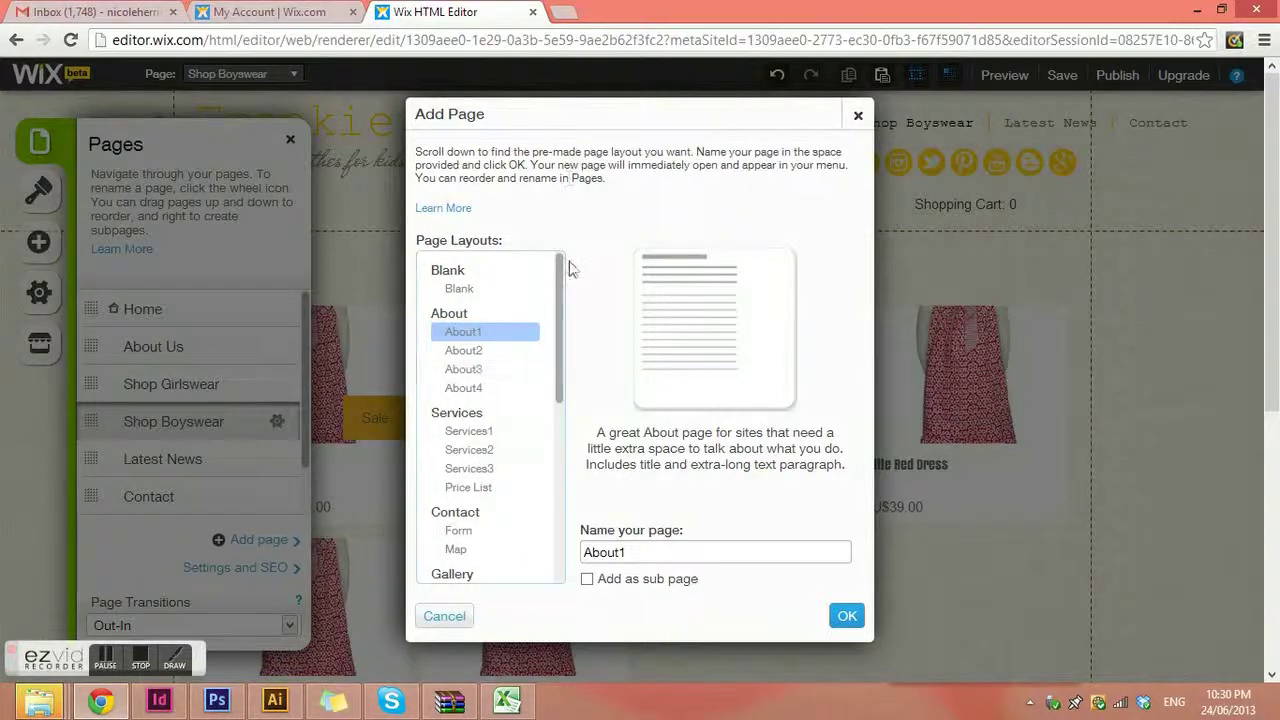
left_click(458, 352)
left_click(458, 371)
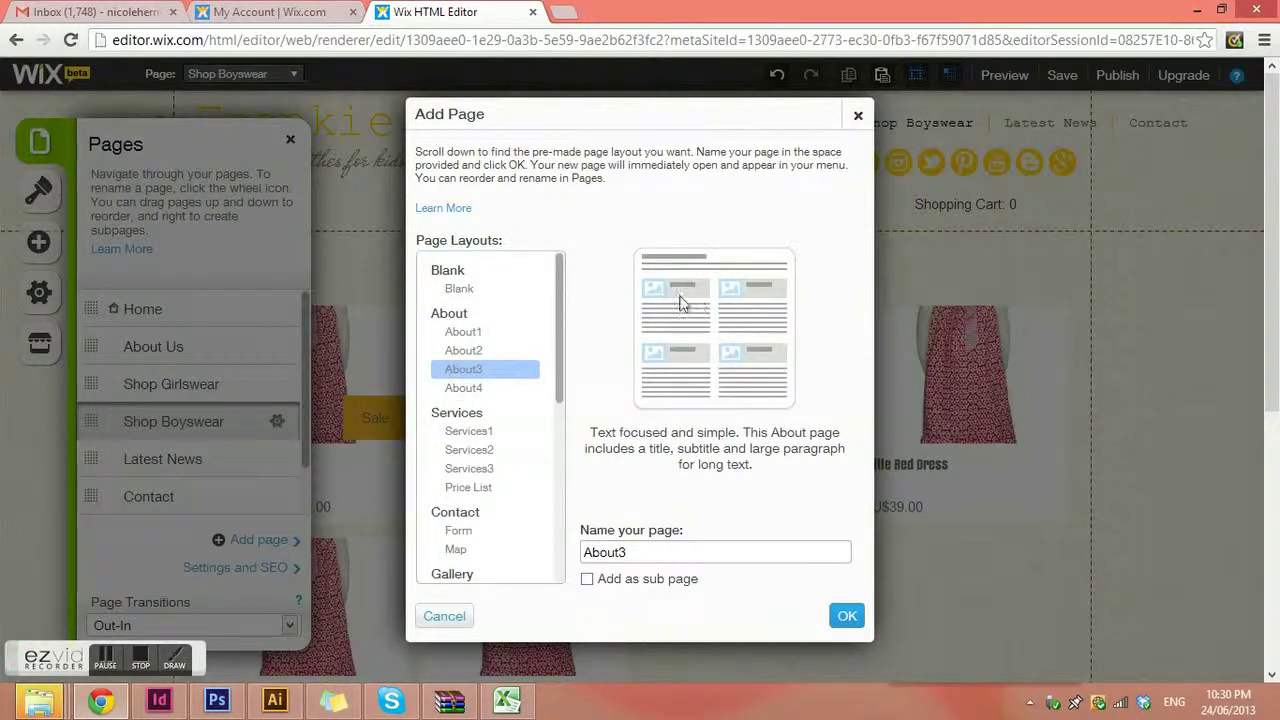
left_click(478, 390)
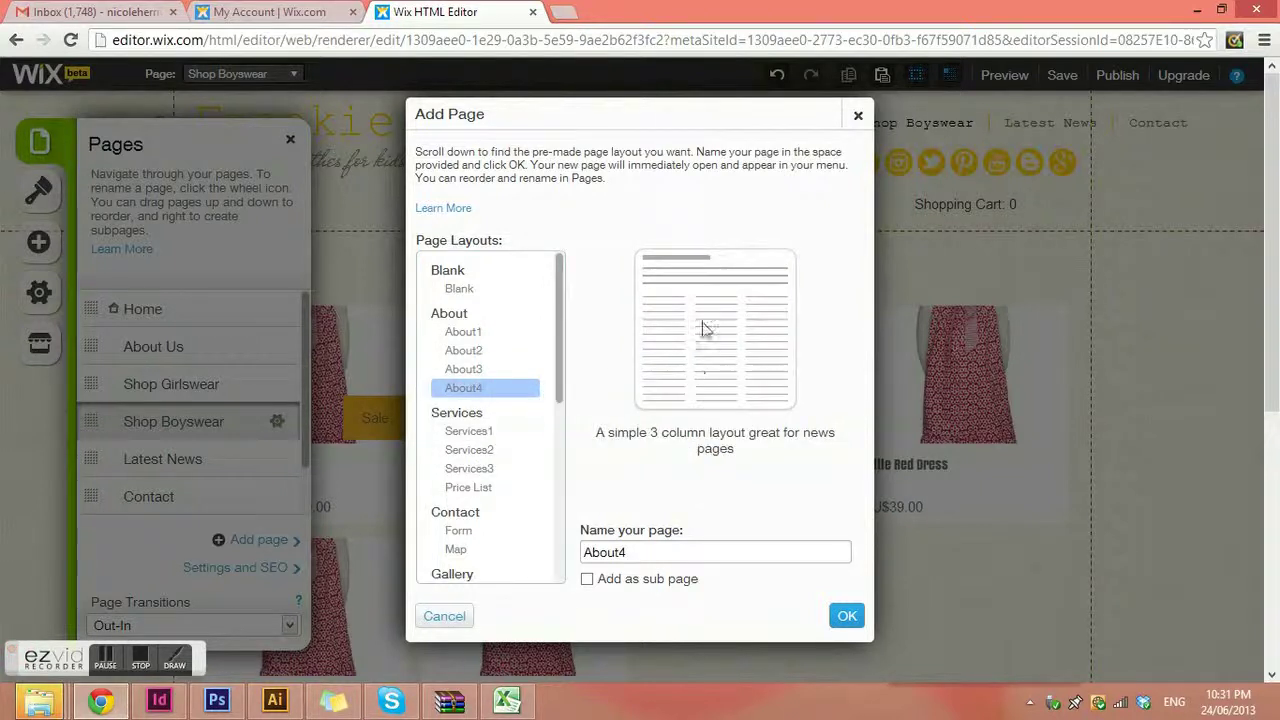
left_click(470, 434)
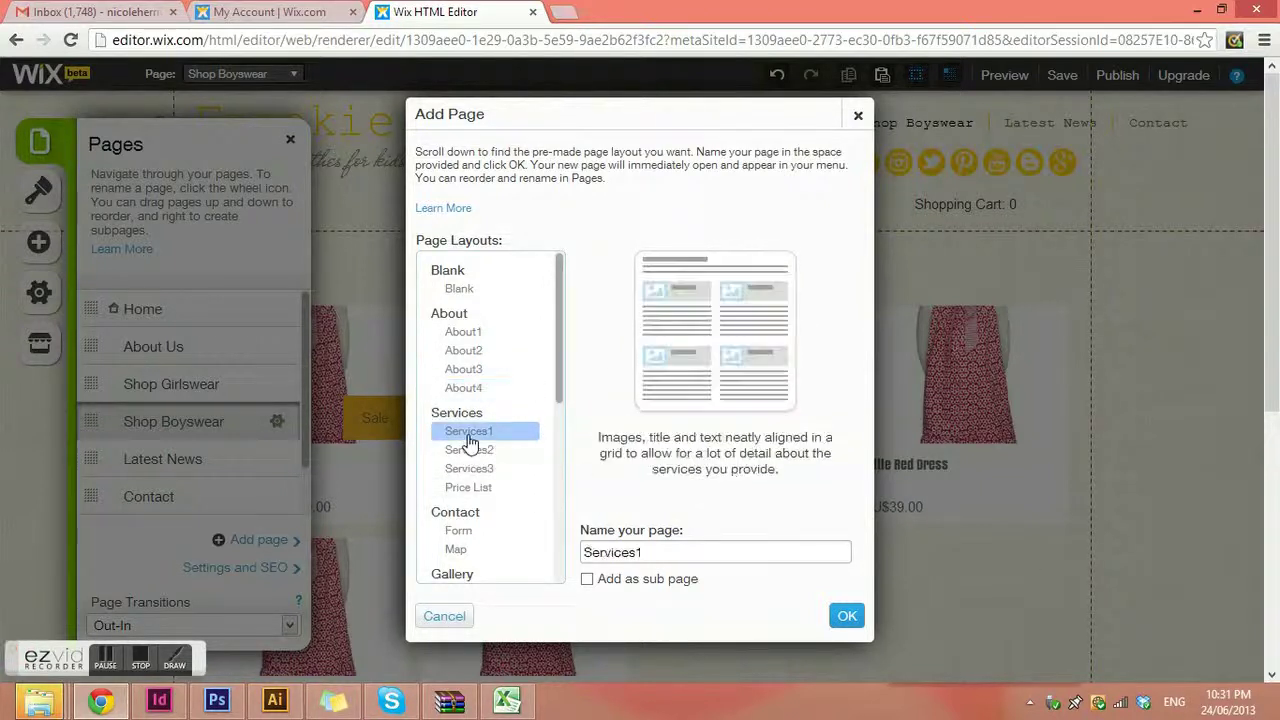
left_click(479, 451)
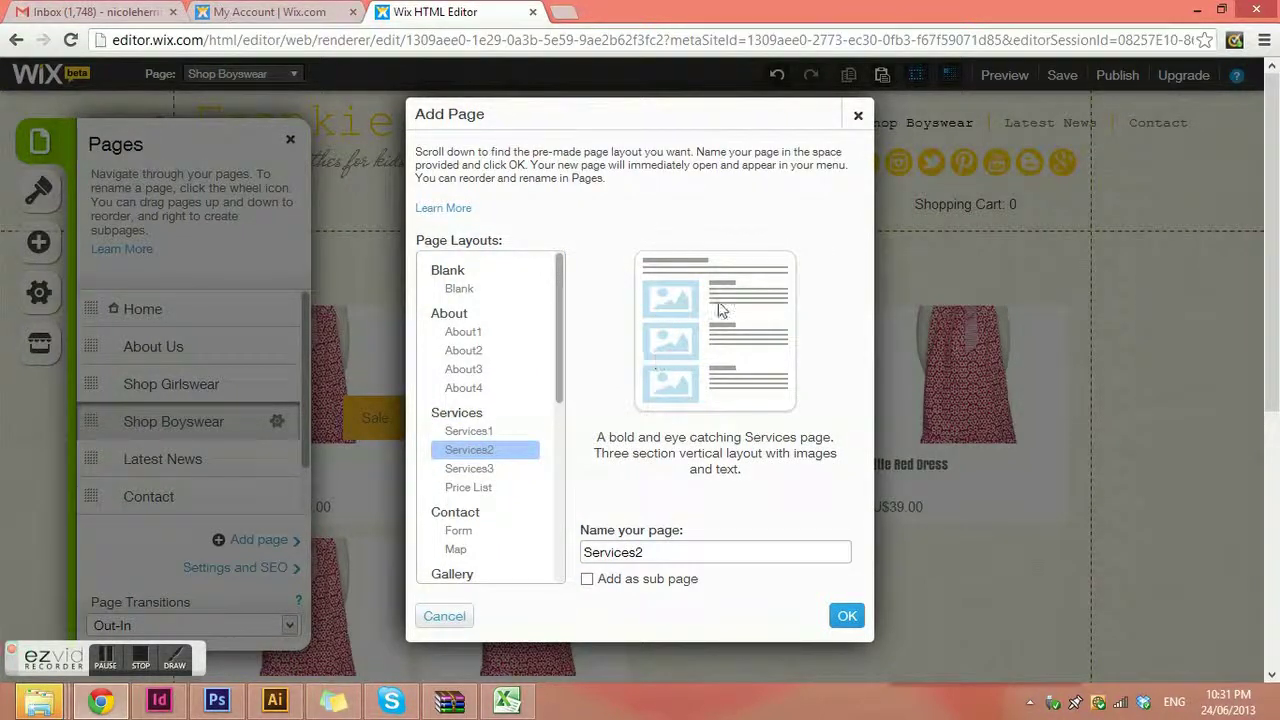
left_click(486, 470)
left_click(488, 487)
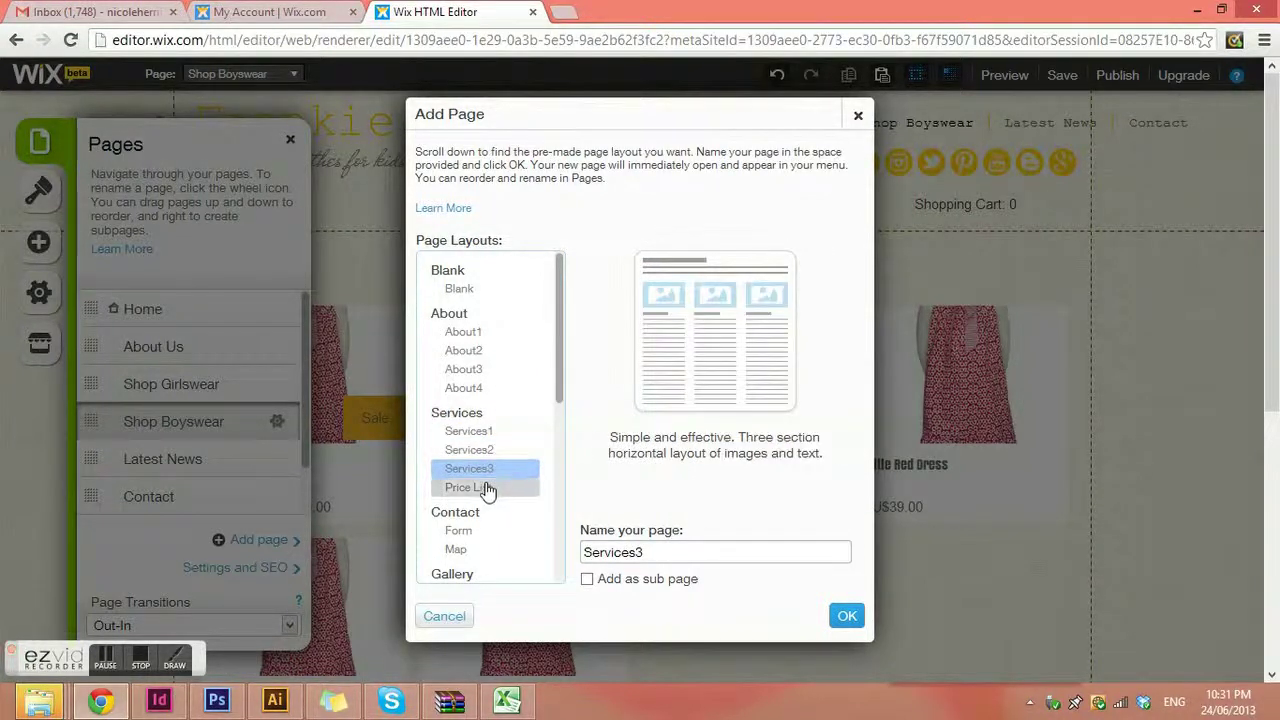
Preview the Contact layouts (Form, Map) and the Gallery layouts (Grid, Large Grid, Slideshow, Portfolio)
scroll(460, 497, "down", 2)
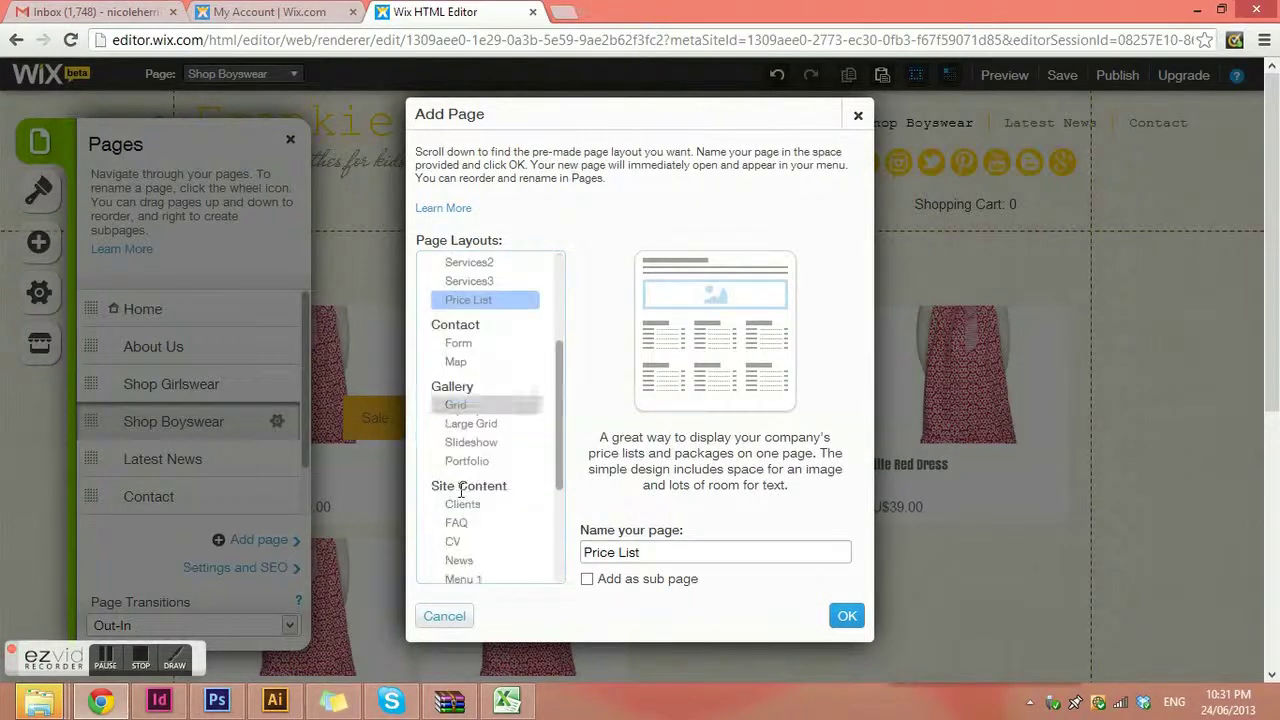
left_click(457, 344)
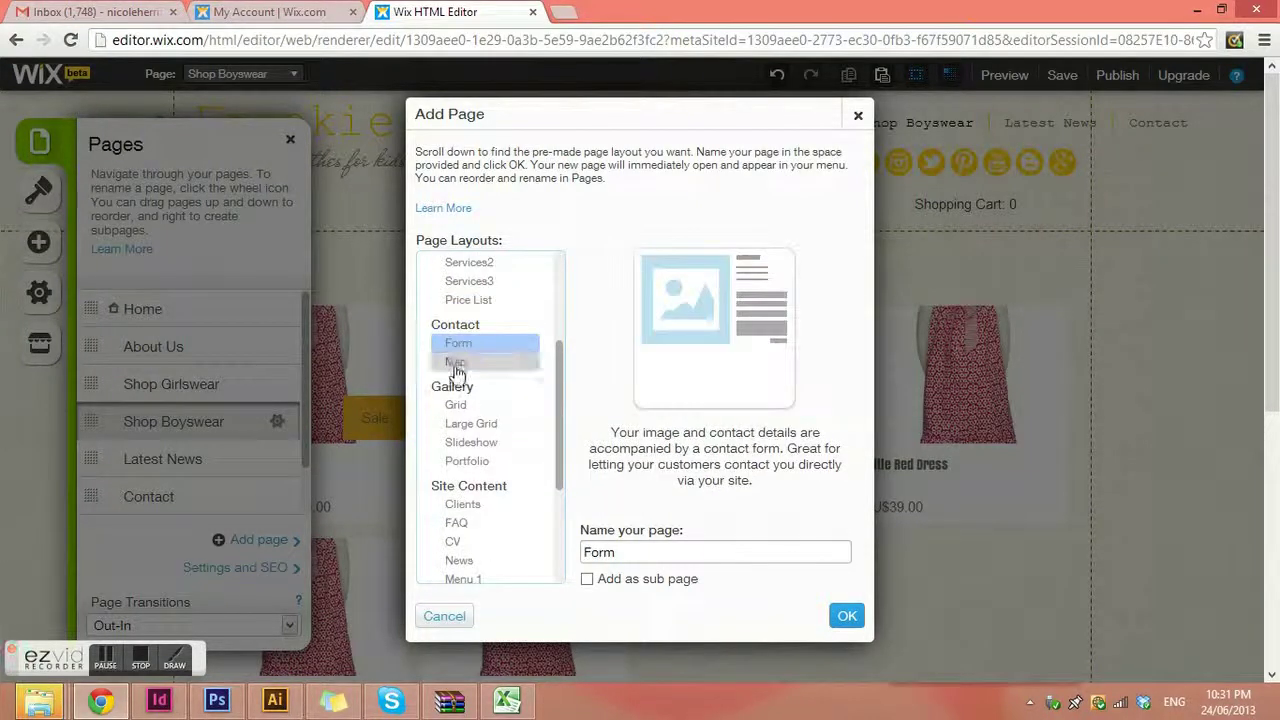
left_click(455, 368)
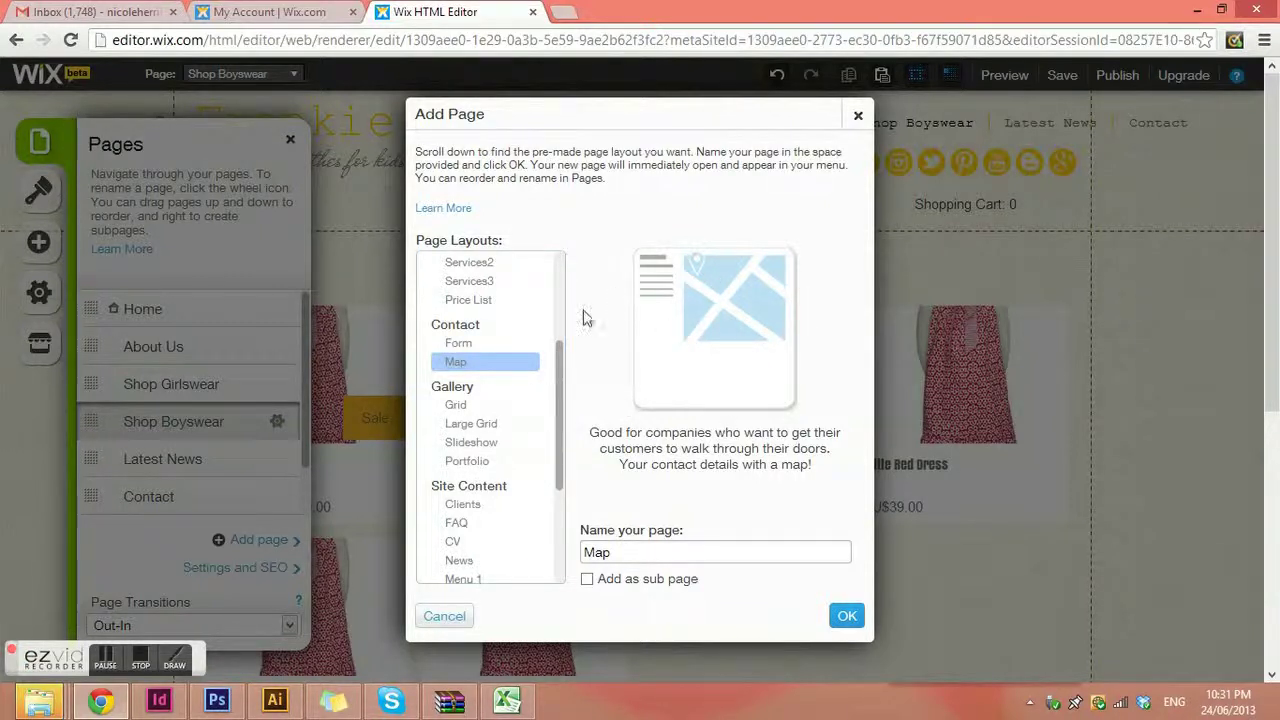
left_click(455, 405)
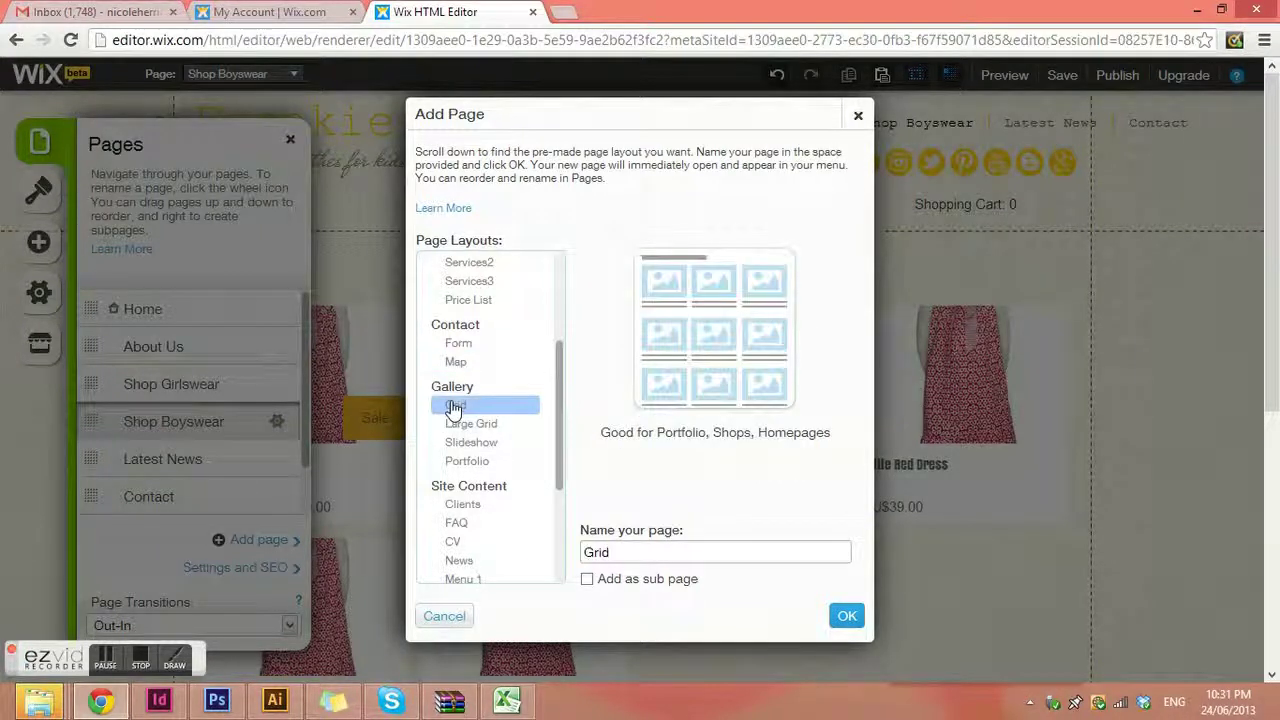
left_click(461, 428)
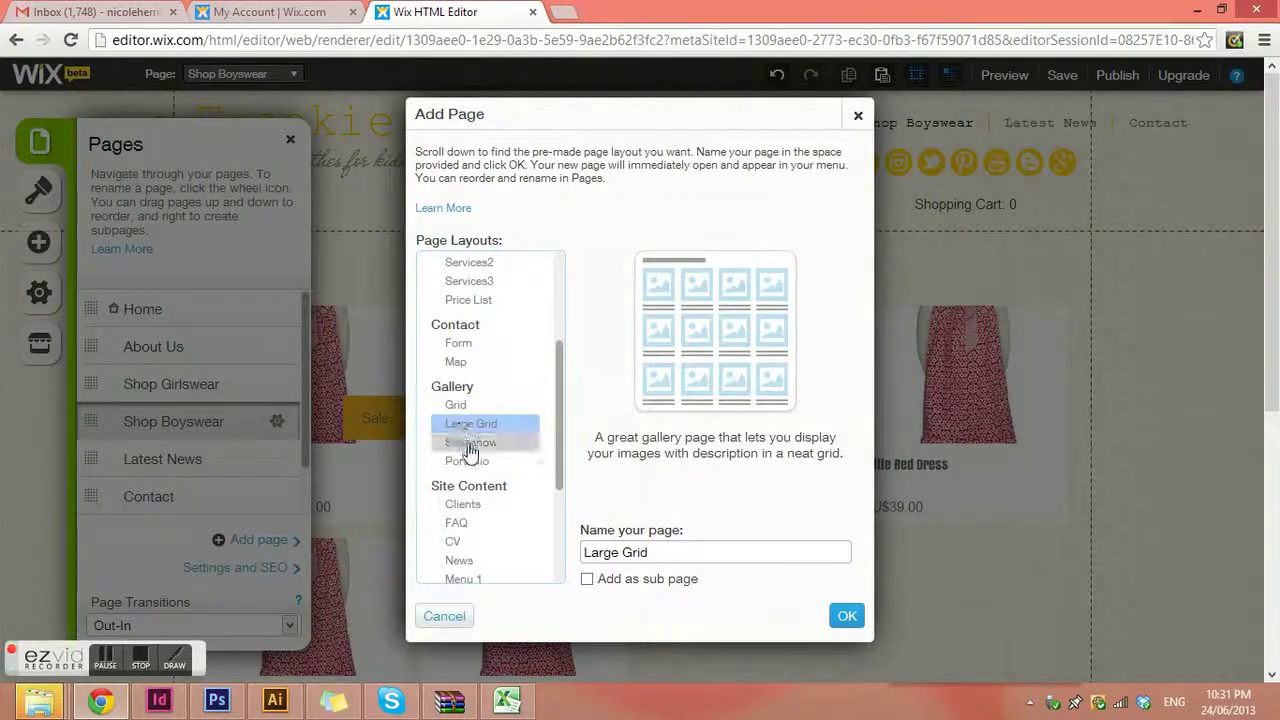
left_click(467, 444)
left_click(467, 461)
Preview the Site Content layouts from Clients to Menu 2 and the Music & Video layouts
scroll(470, 462, "down", 3)
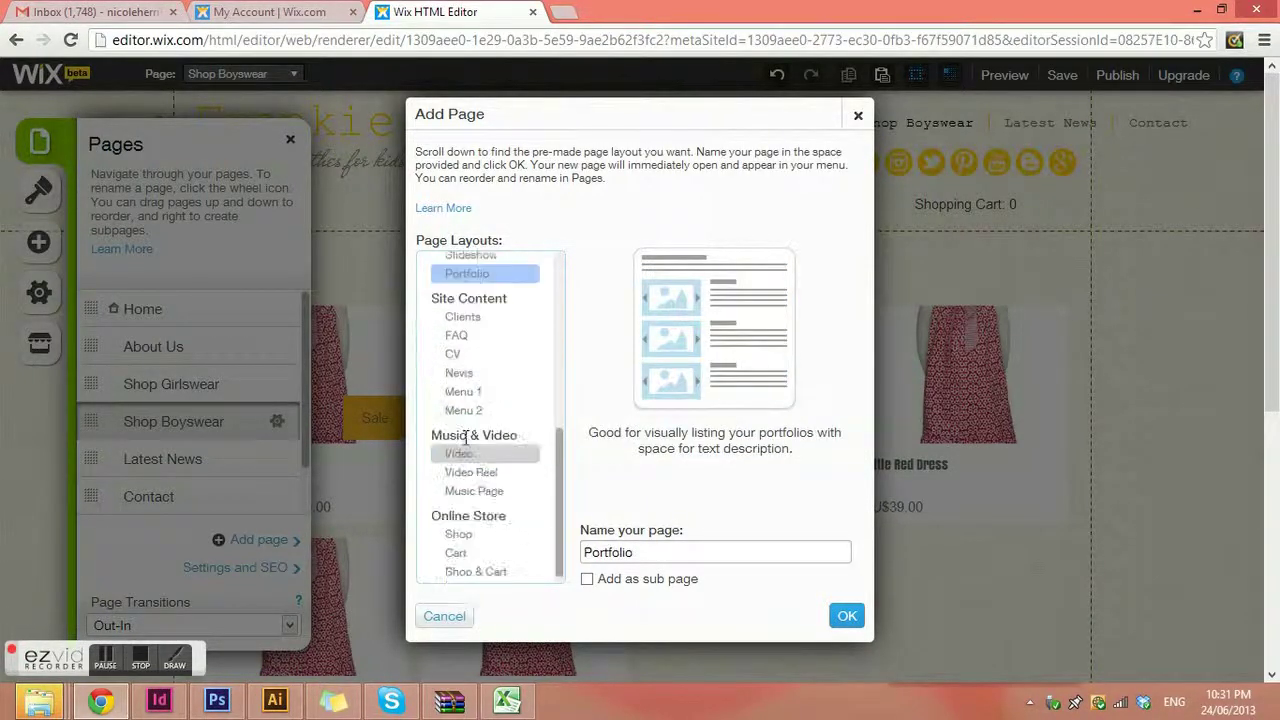
left_click(475, 326)
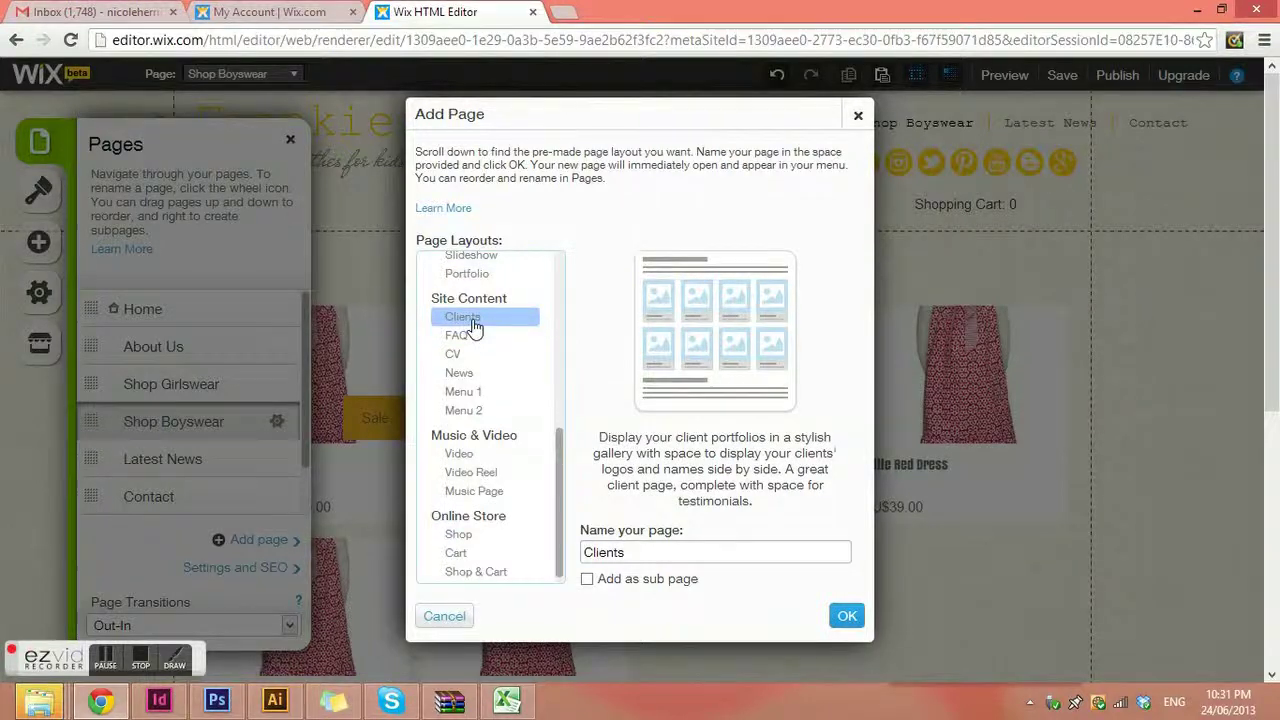
left_click(455, 337)
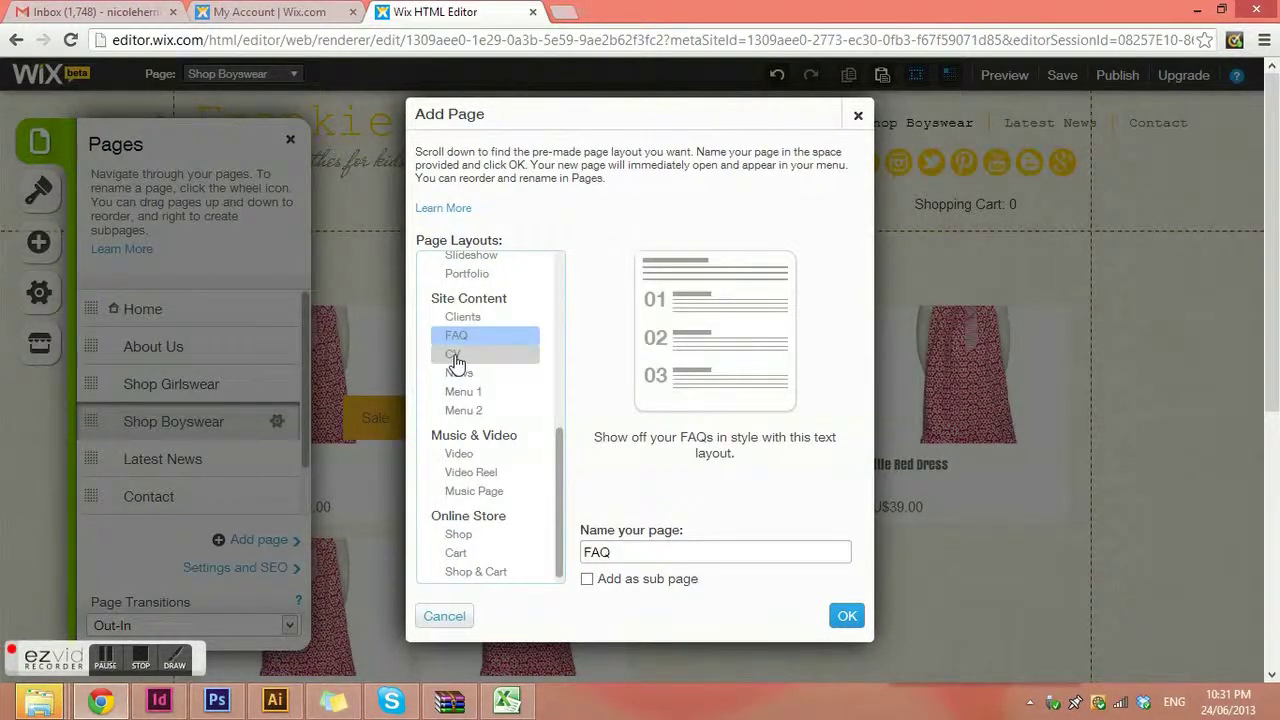
left_click(455, 357)
left_click(462, 372)
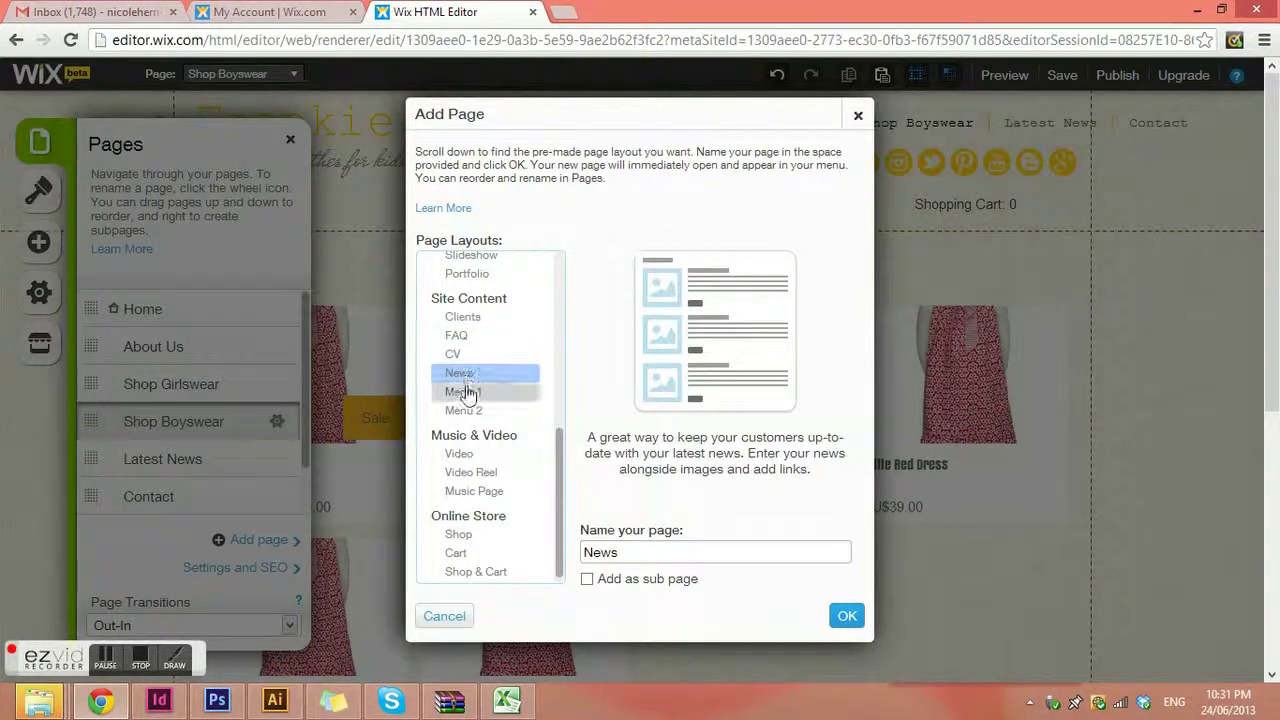
left_click(474, 394)
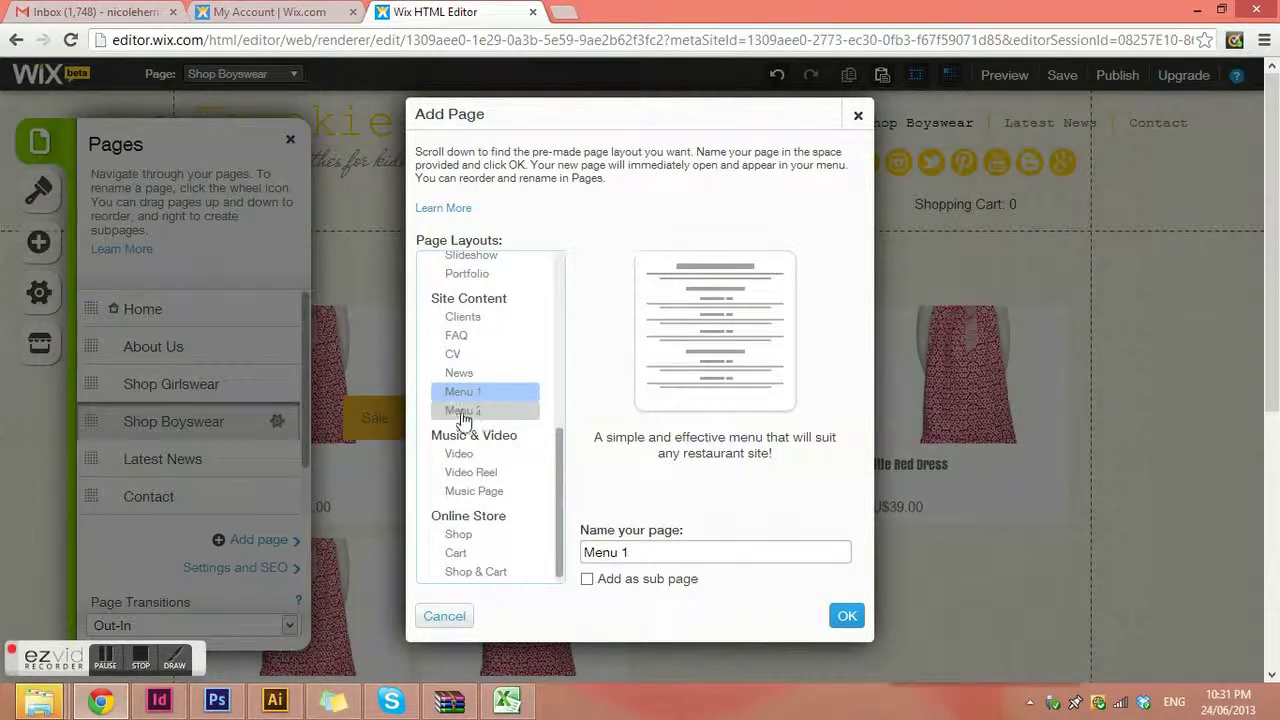
left_click(463, 412)
left_click(460, 454)
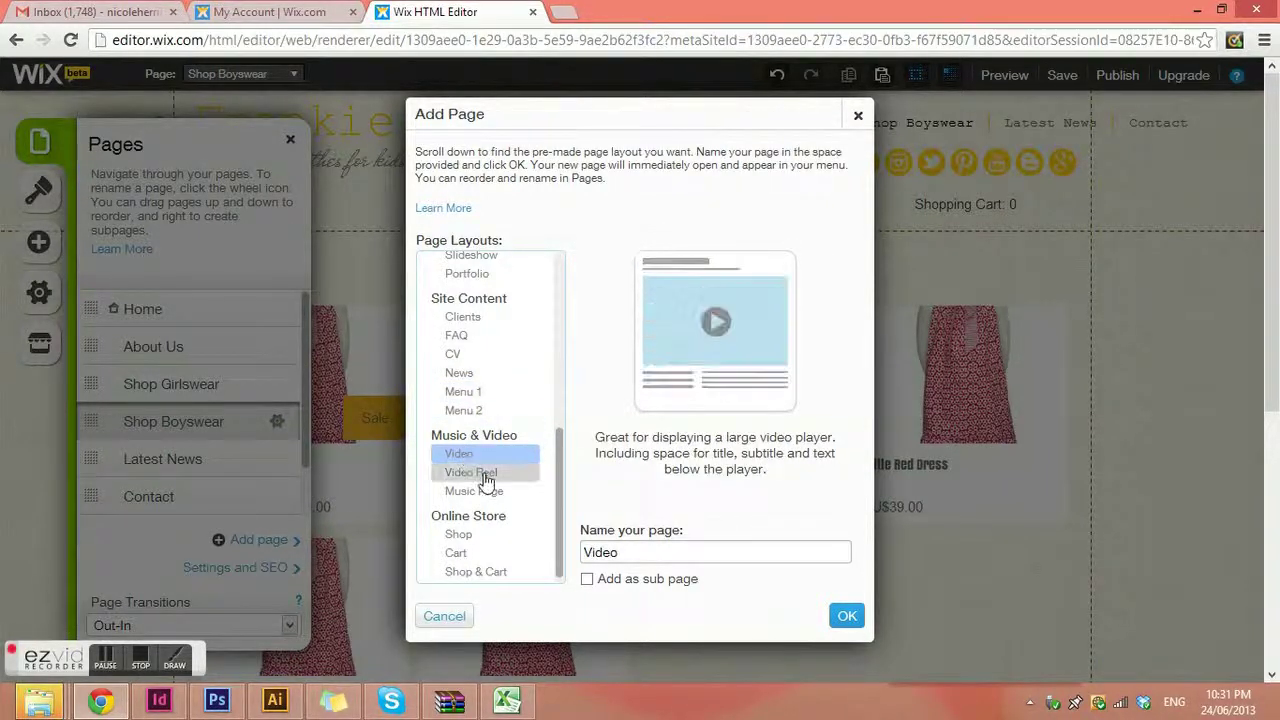
left_click(470, 472)
left_click(474, 490)
Look through the Online Store layouts and add a new page using the Shop & Cart layout under the name "Shop & Cart"
scroll(502, 459, "down", 1)
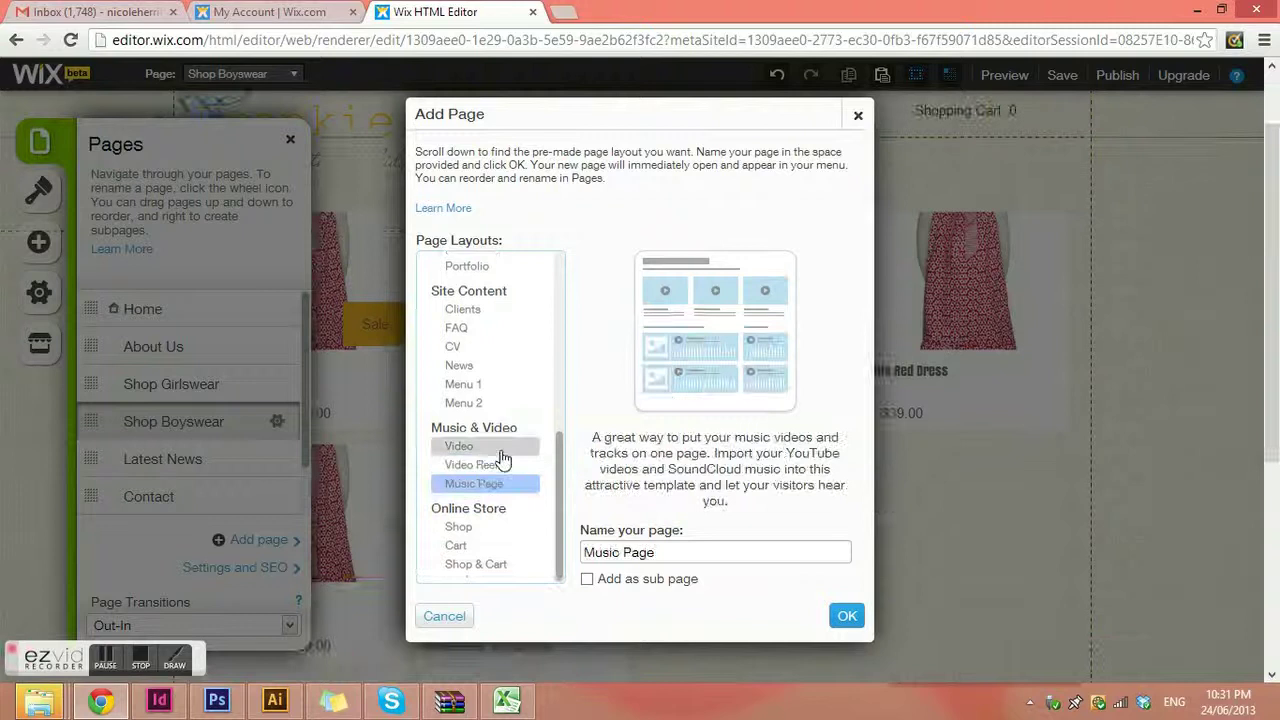
left_click(464, 527)
left_click(465, 545)
left_click(476, 565)
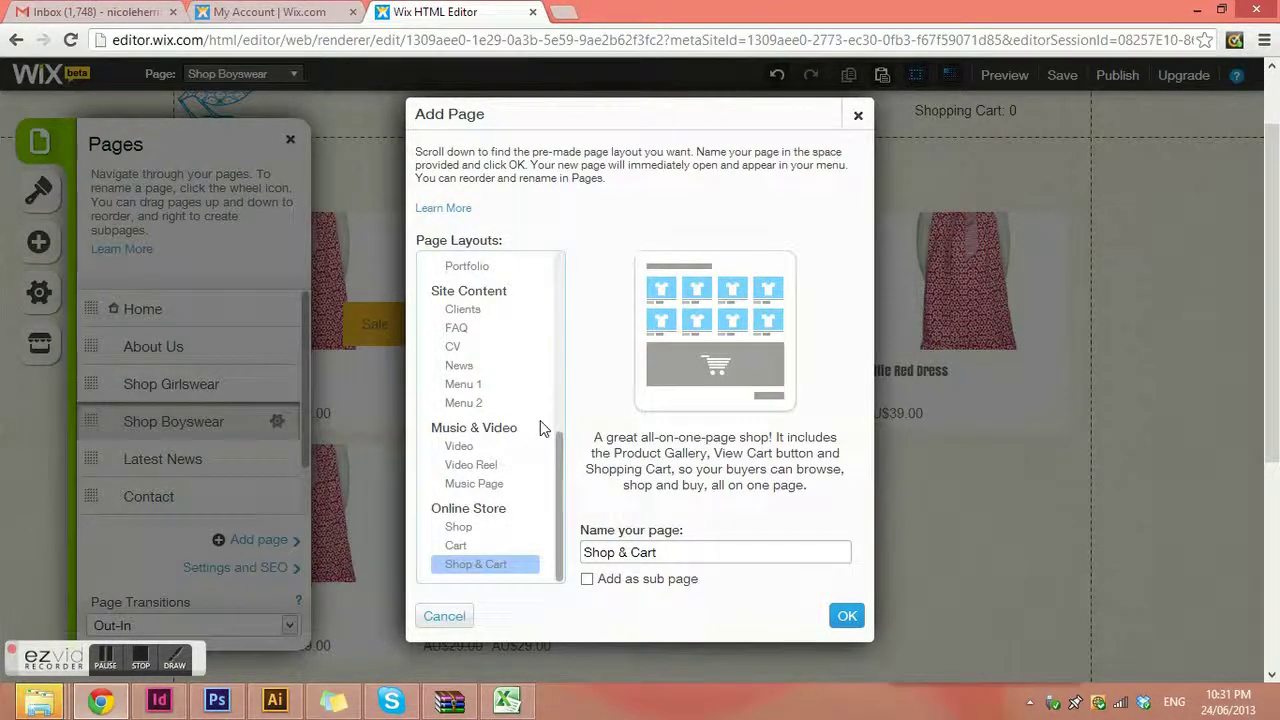
left_click(846, 618)
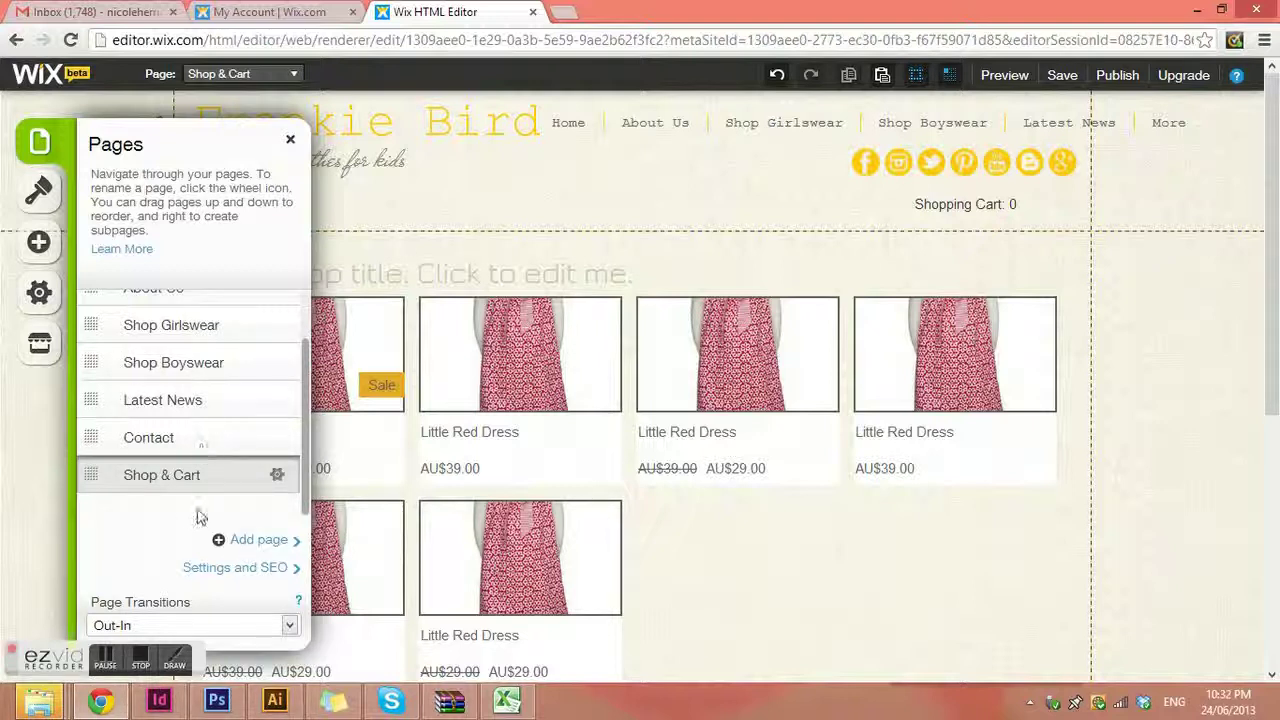
Delete the "Shop & Cart" page from the site through its page settings and confirm the deletion
left_click(277, 476)
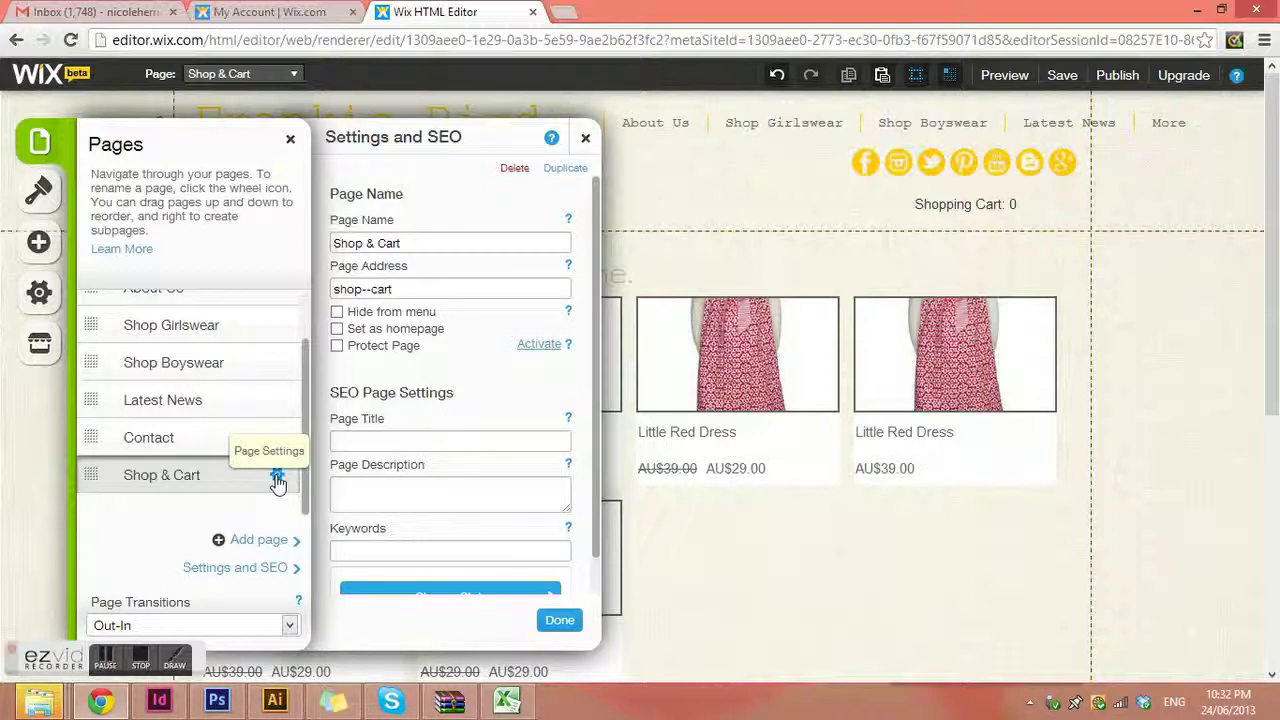
left_click(514, 169)
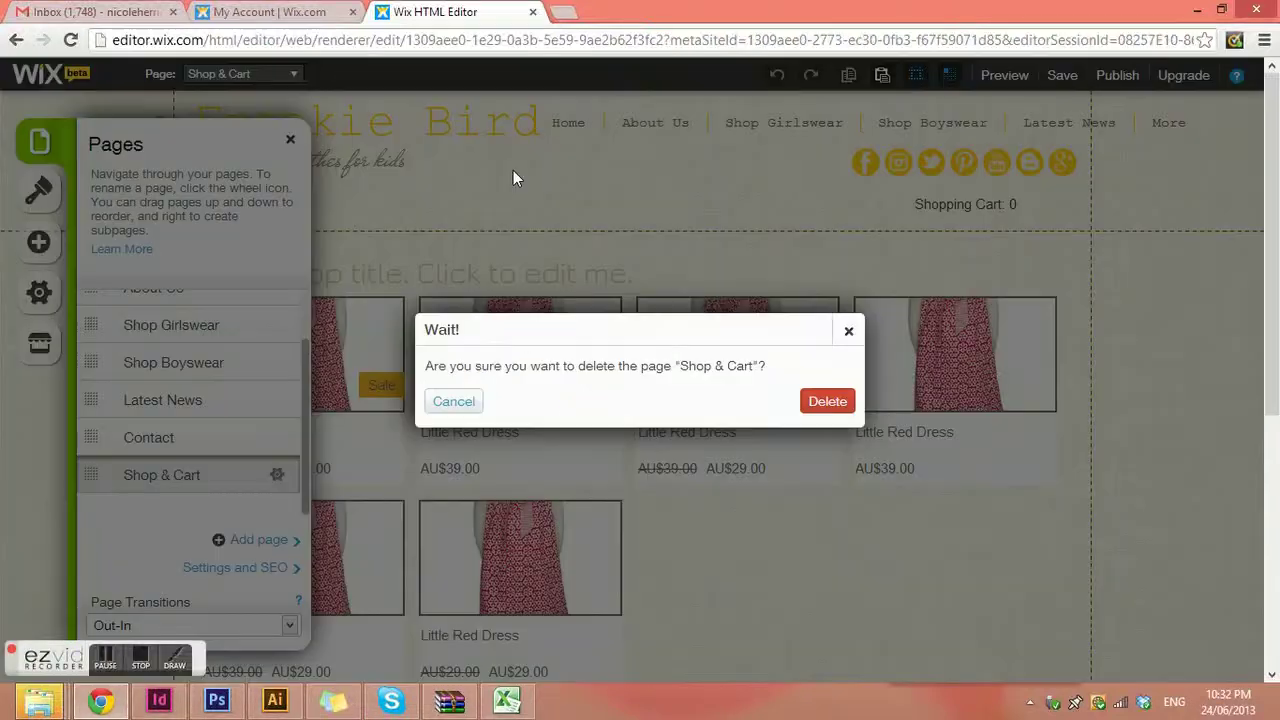
left_click(826, 404)
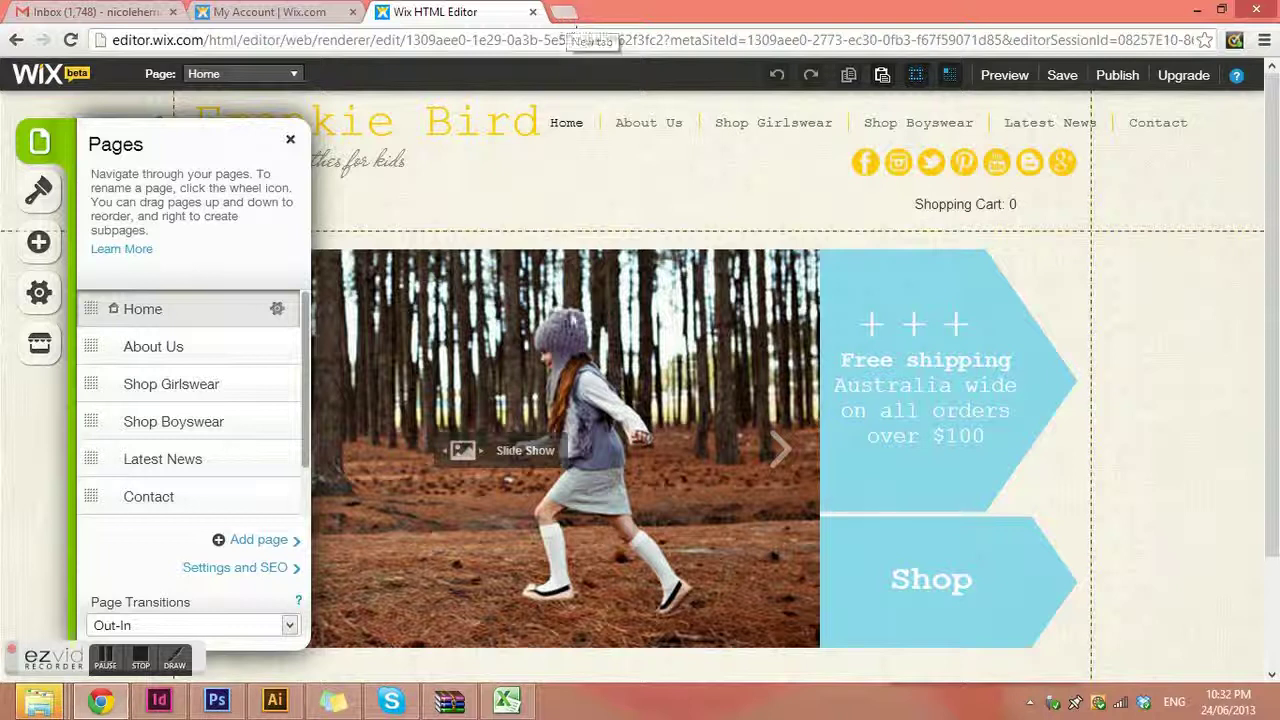
Hide the Contact page from the site's navigation menu in its page settings
left_click(152, 508)
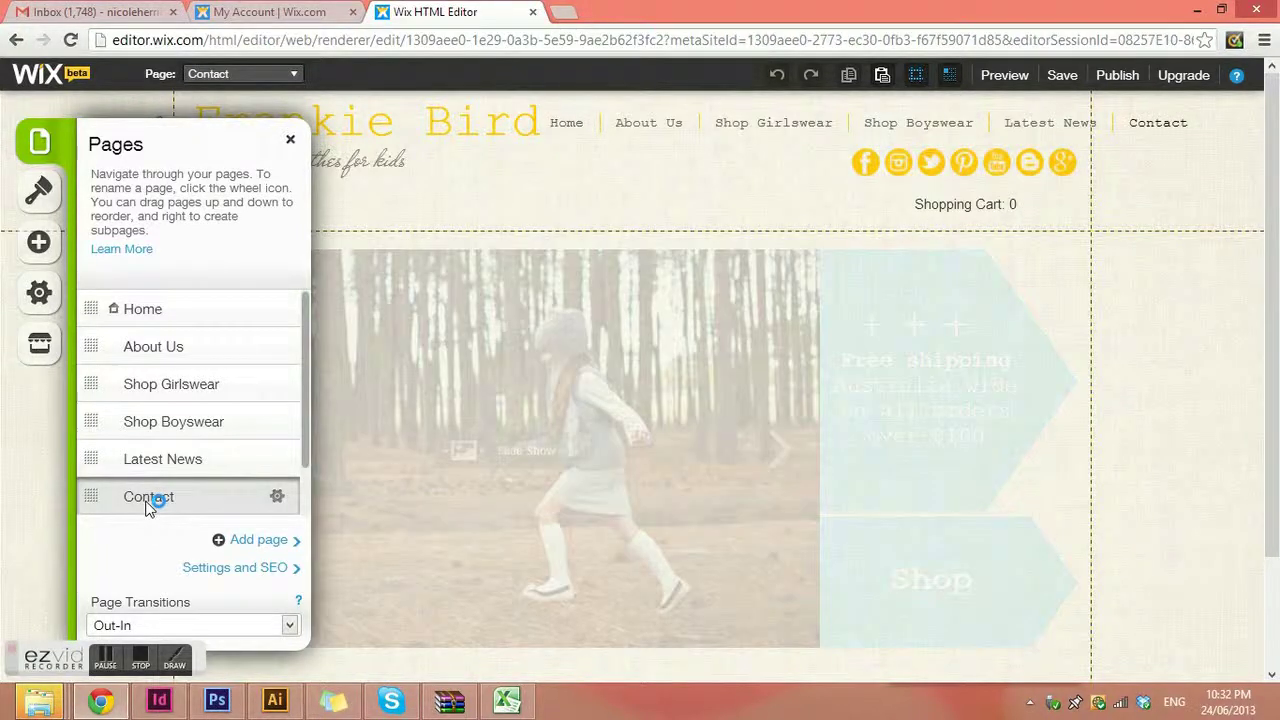
left_click(279, 497)
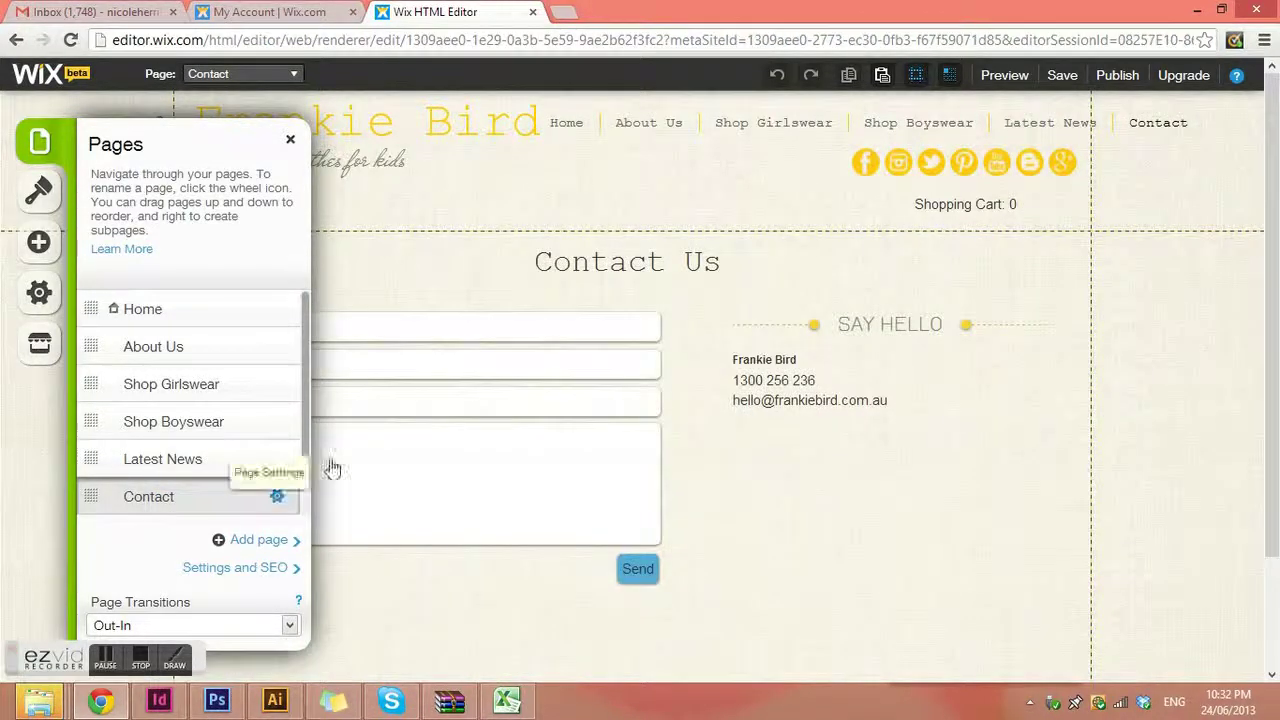
left_click(337, 311)
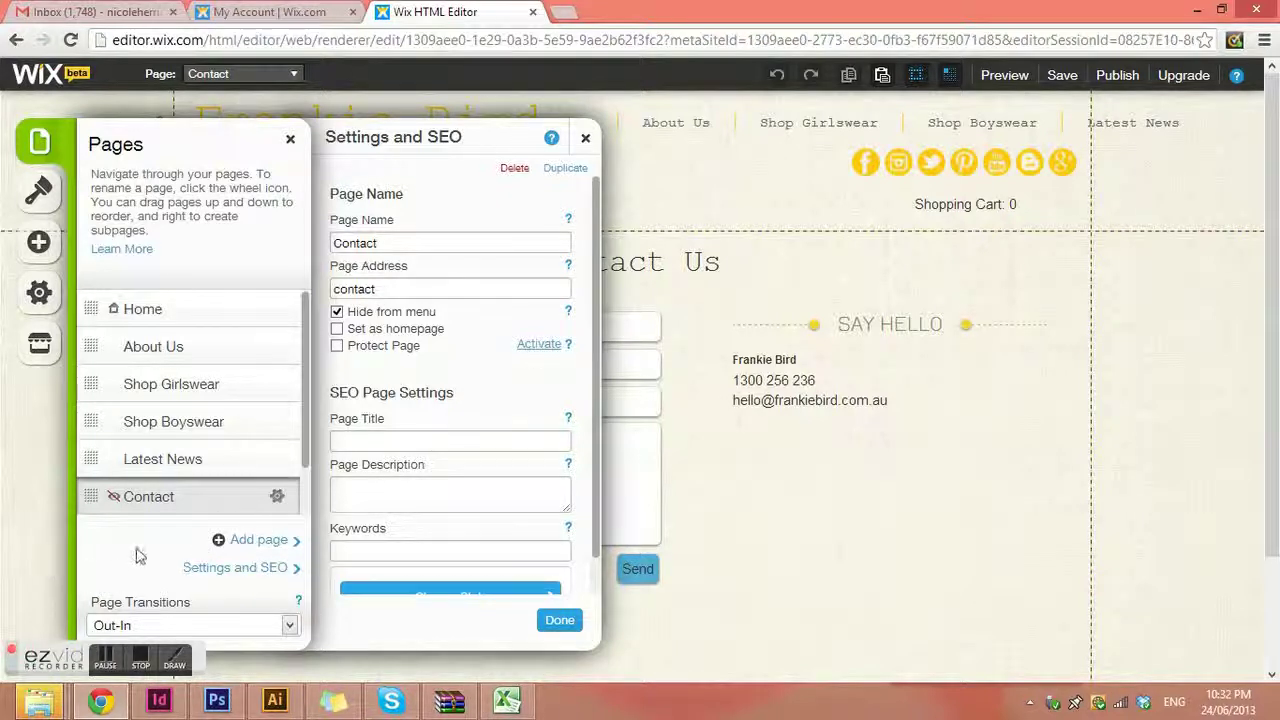
Select the Shop Girlswear page, and view the published Frankiebird site from the account page to see the transition to About Us
left_click(257, 383)
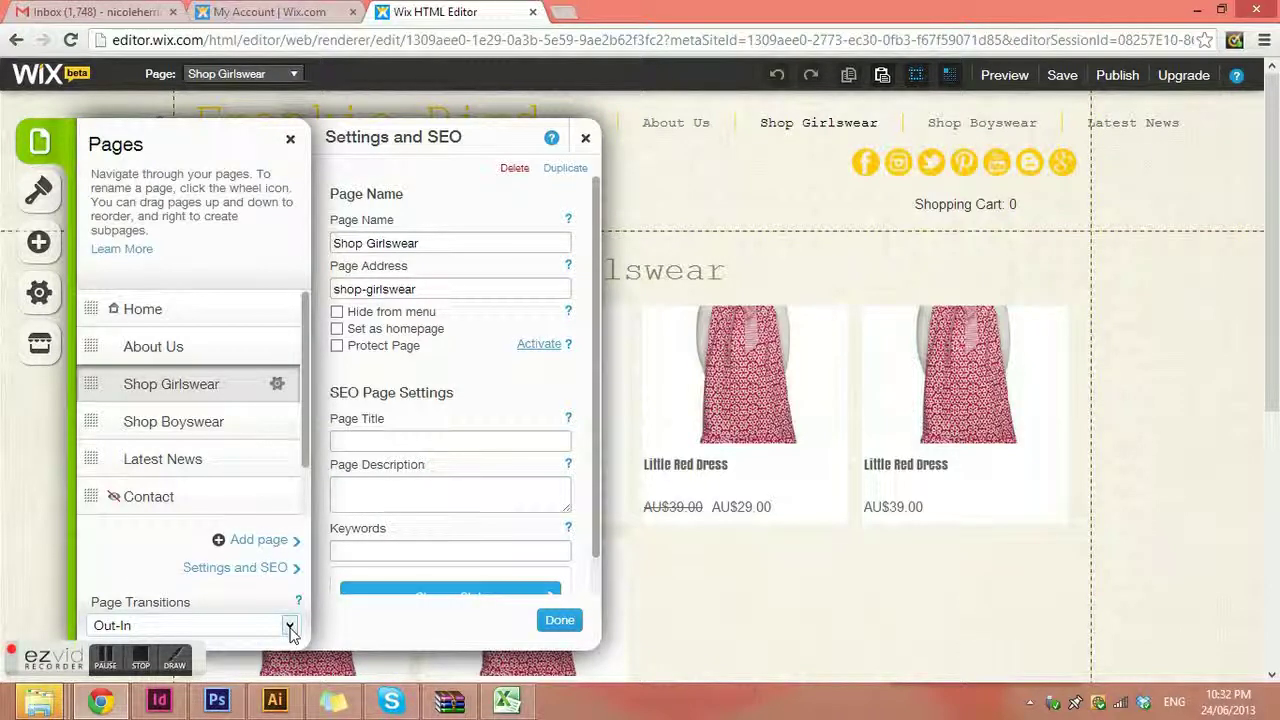
key("ctrl+shift+Tab")
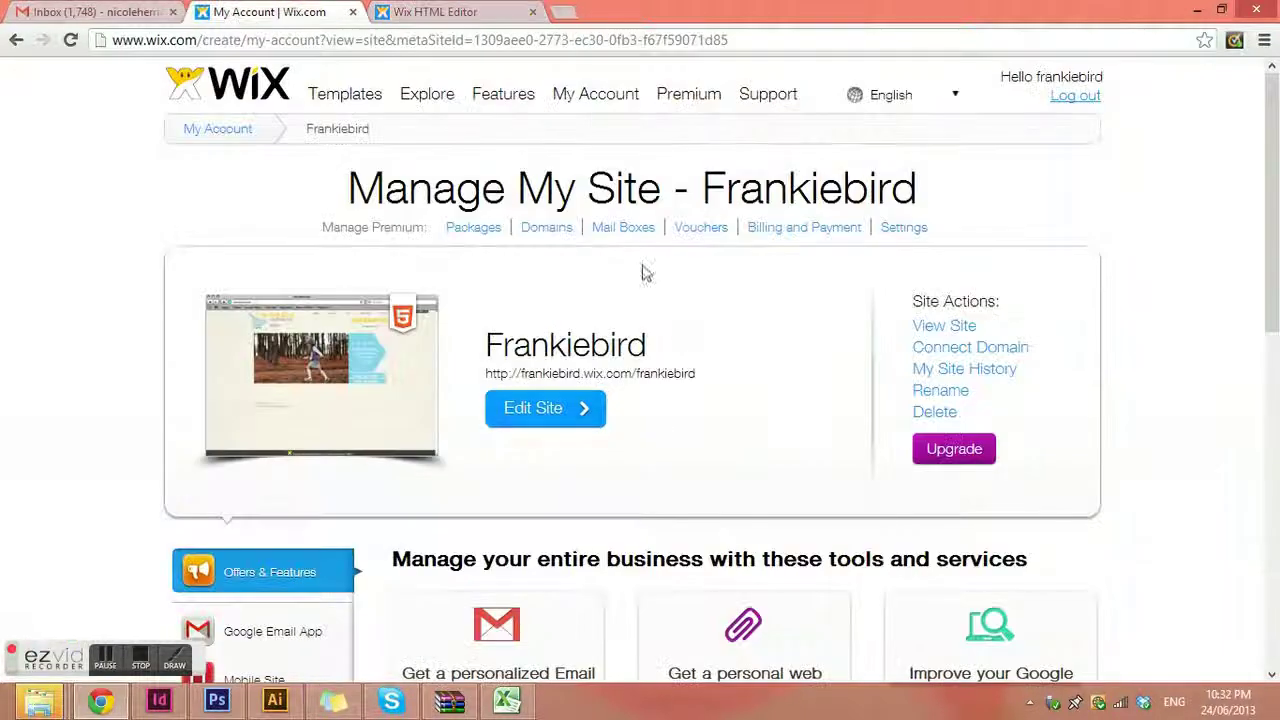
left_click(955, 326)
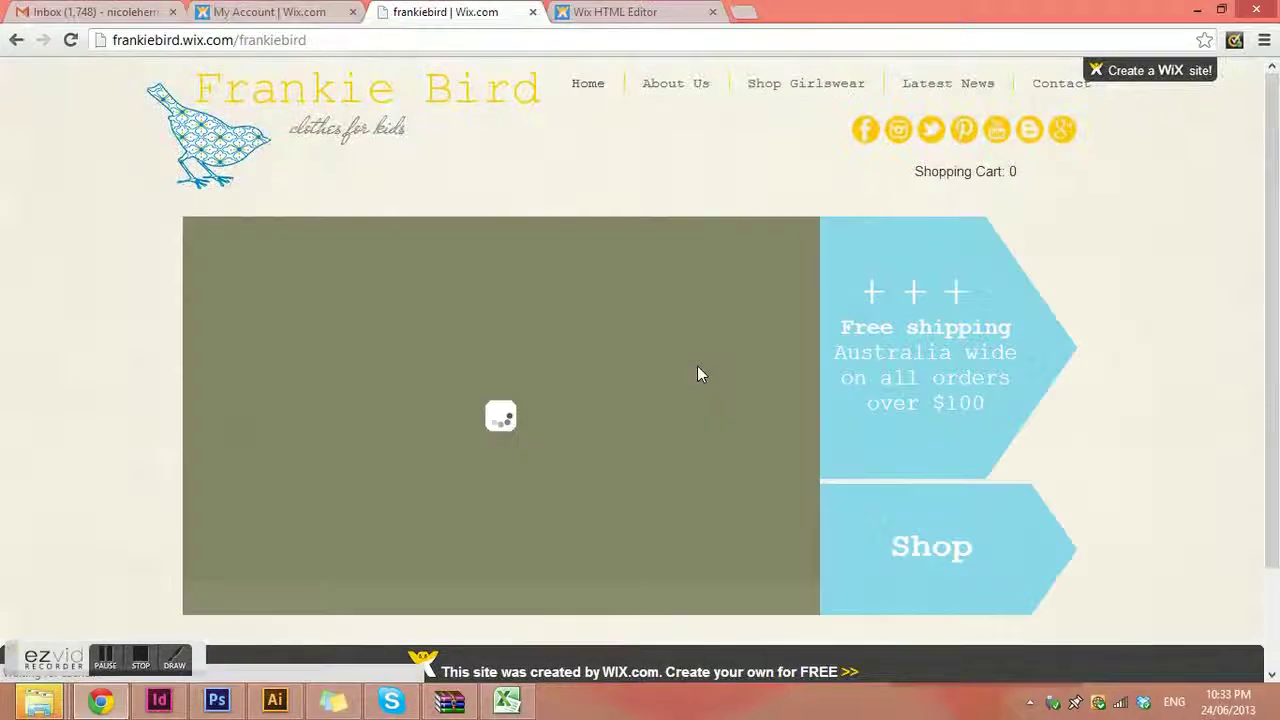
left_click(676, 84)
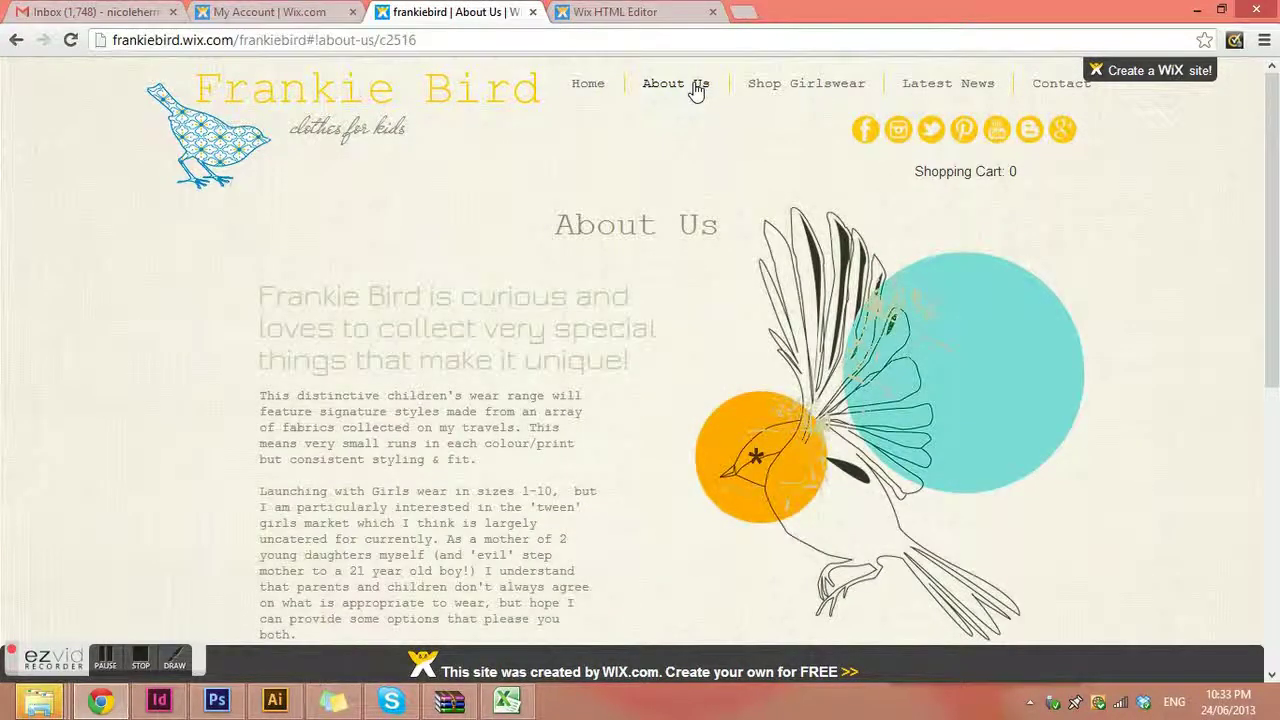
Return to the Wix editor, examine the available page transition options alongside the published site, and close the Shop Girlswear page settings
left_click(600, 14)
left_click(229, 624)
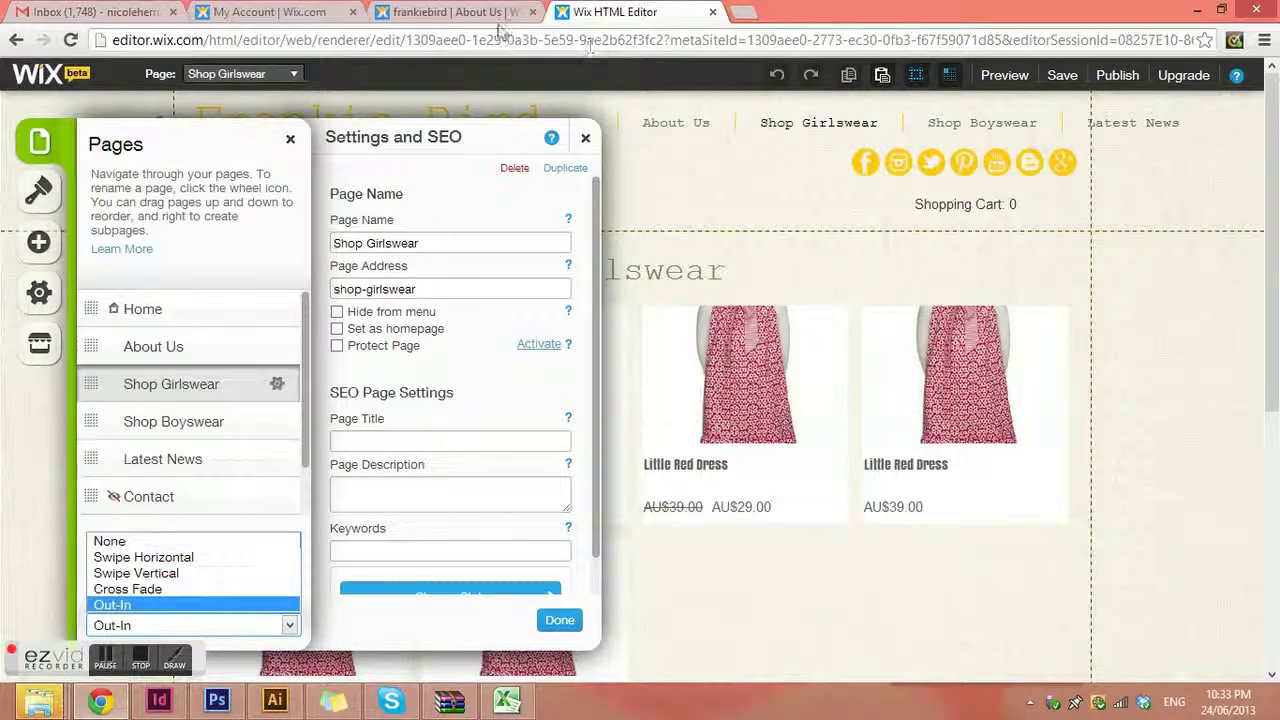
left_click(470, 12)
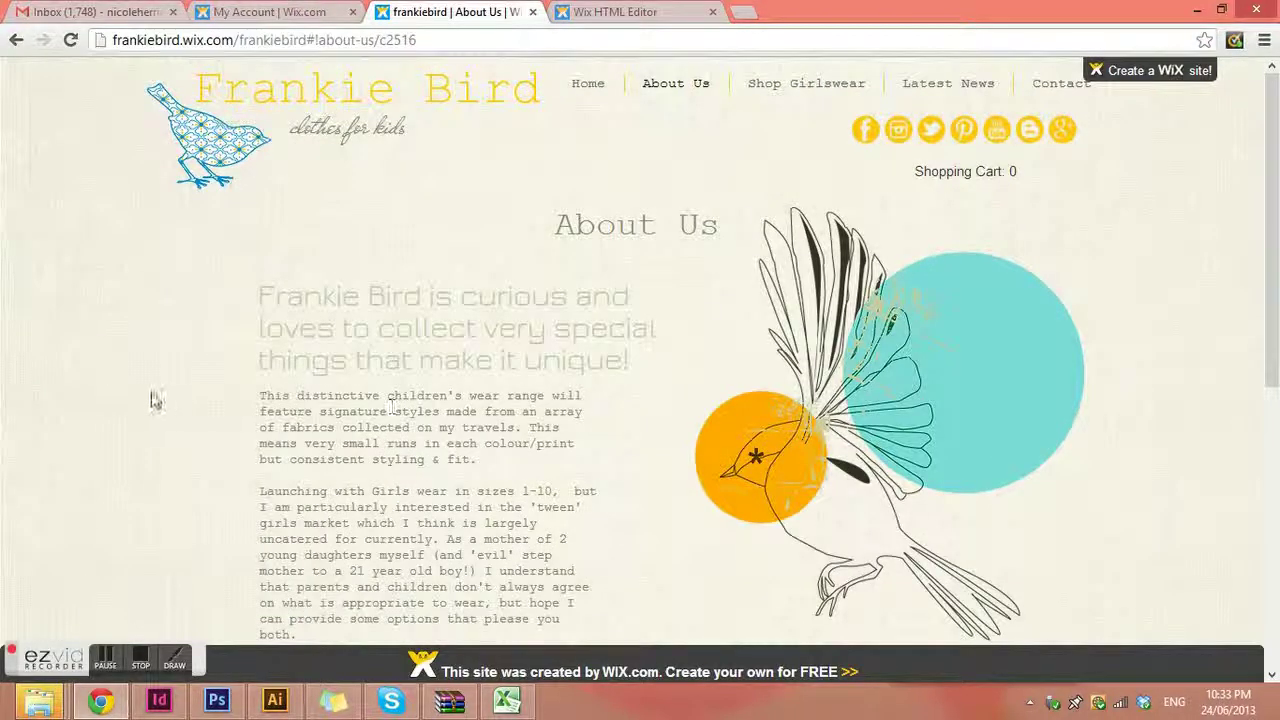
left_click(650, 12)
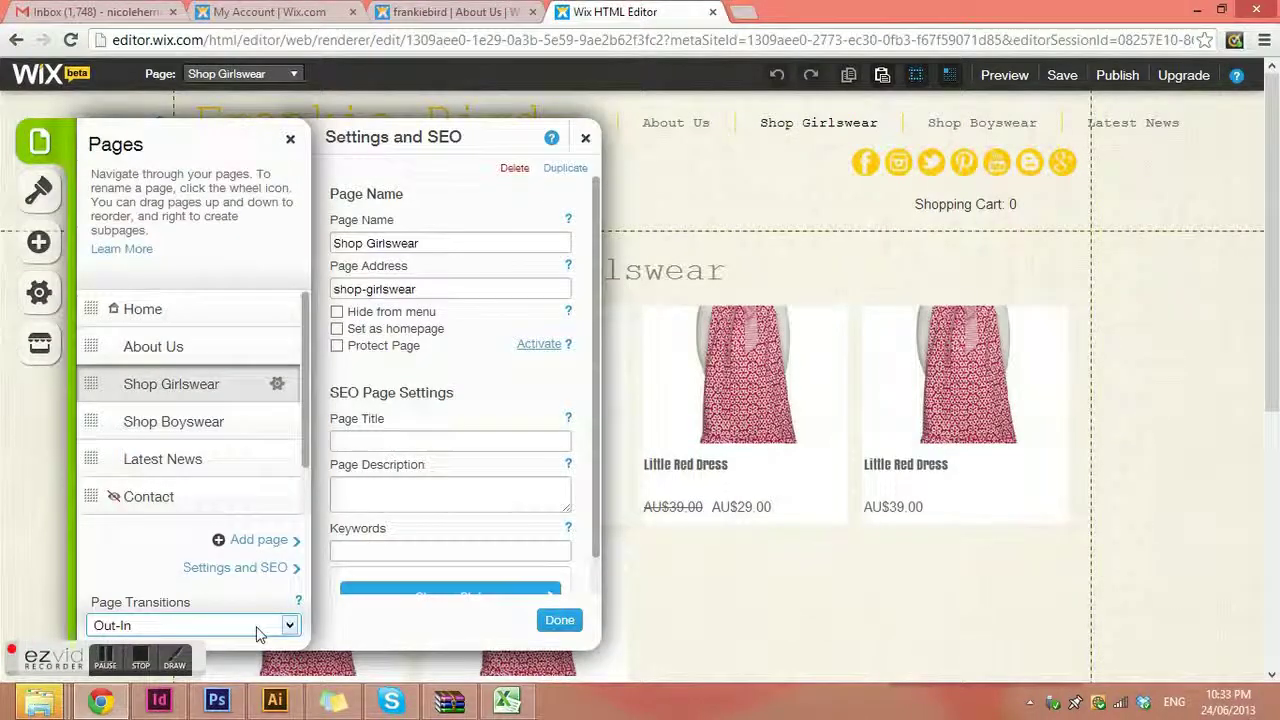
left_click(288, 625)
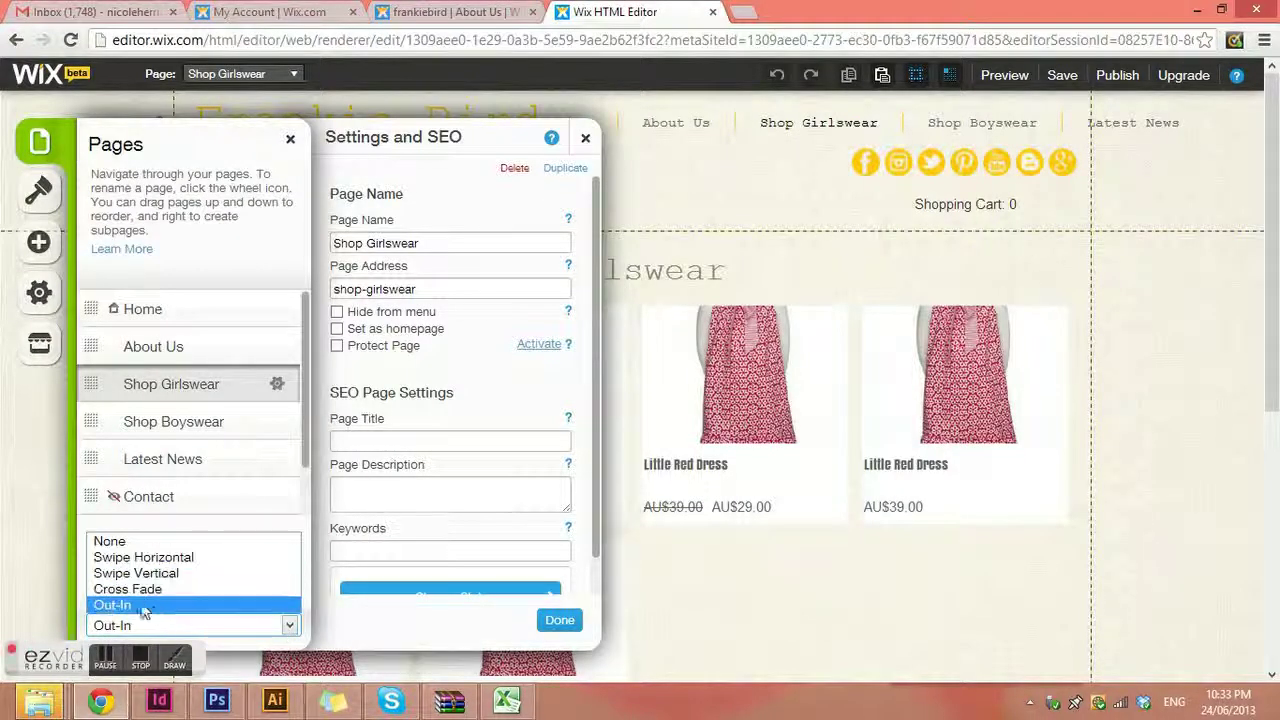
left_click(290, 627)
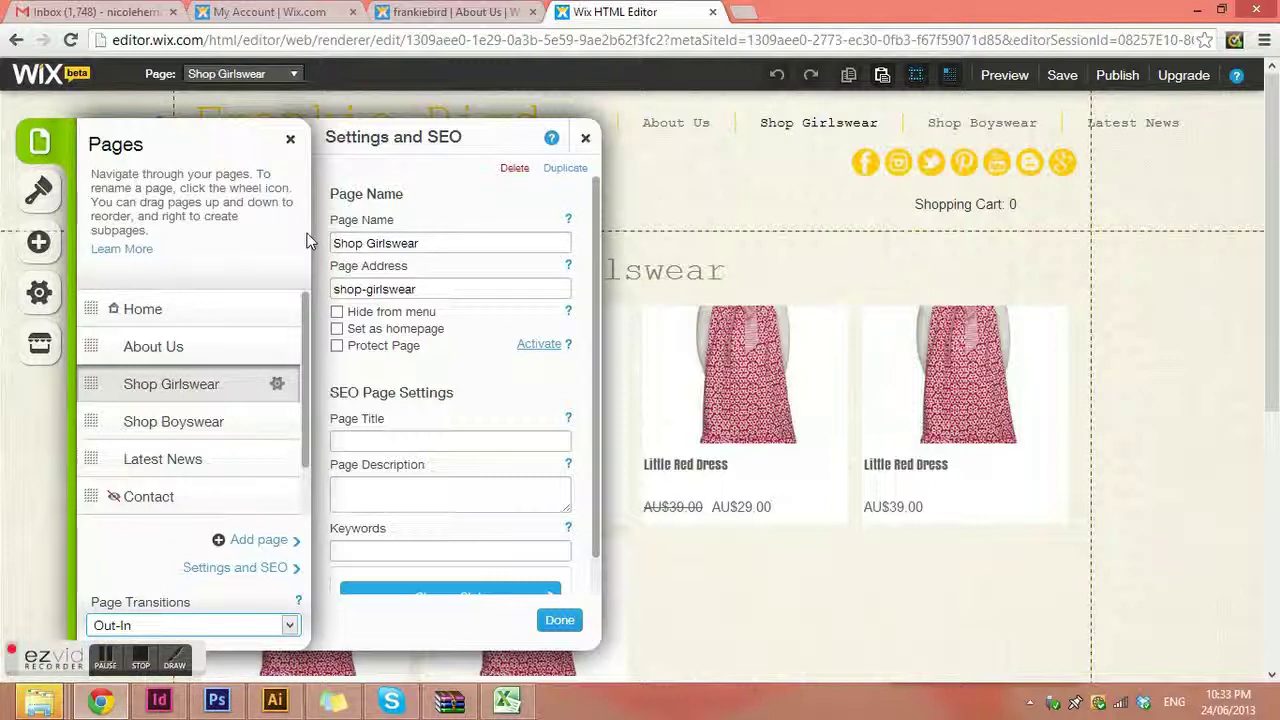
left_click(586, 141)
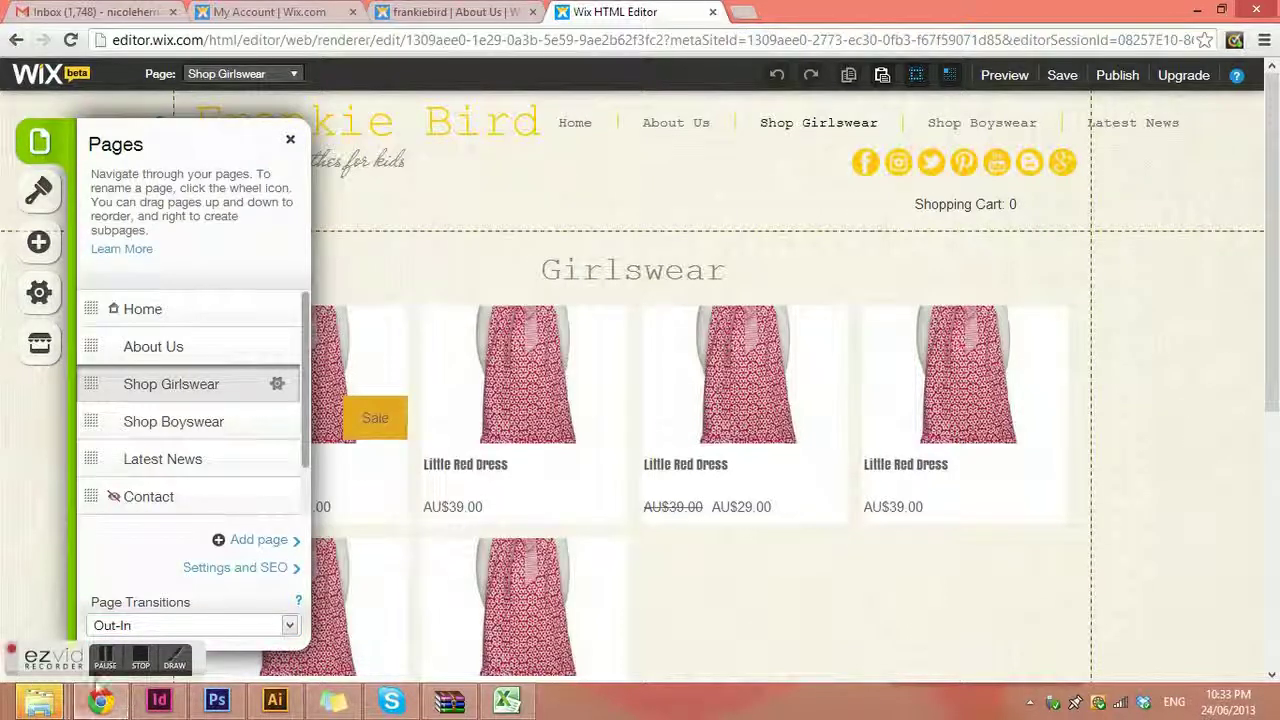